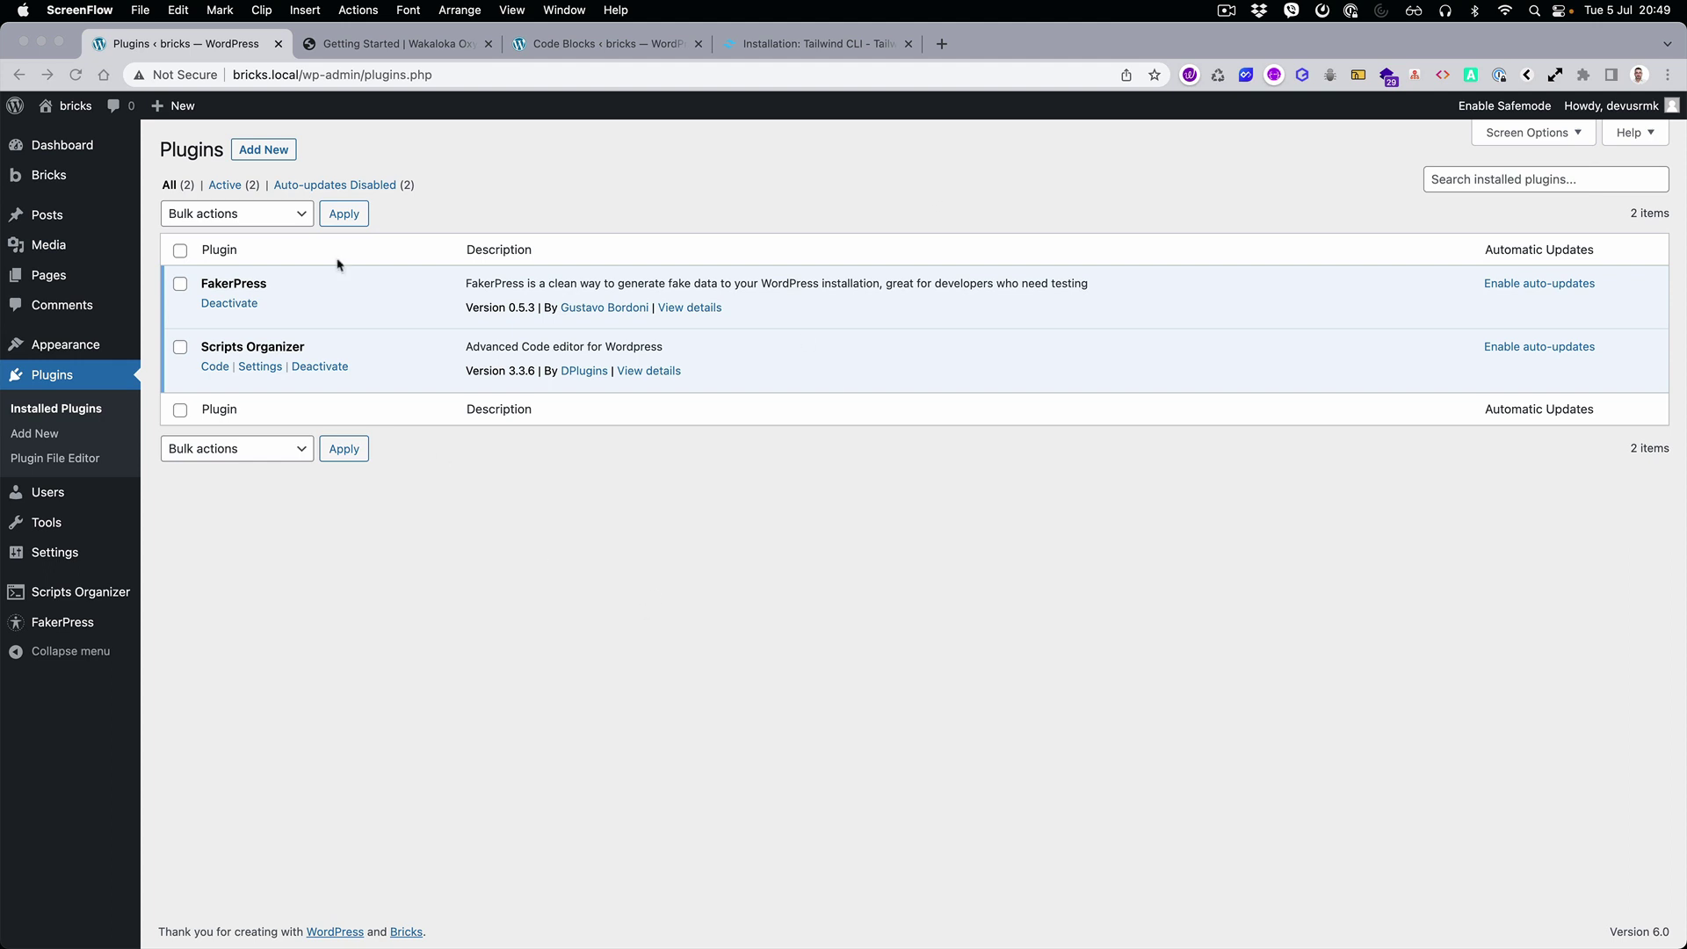
Upload winden-1.0.6.zip from the Winden folder, install it, and activate the plugin
{"action": "left_click", "coordinate": [261, 88]}
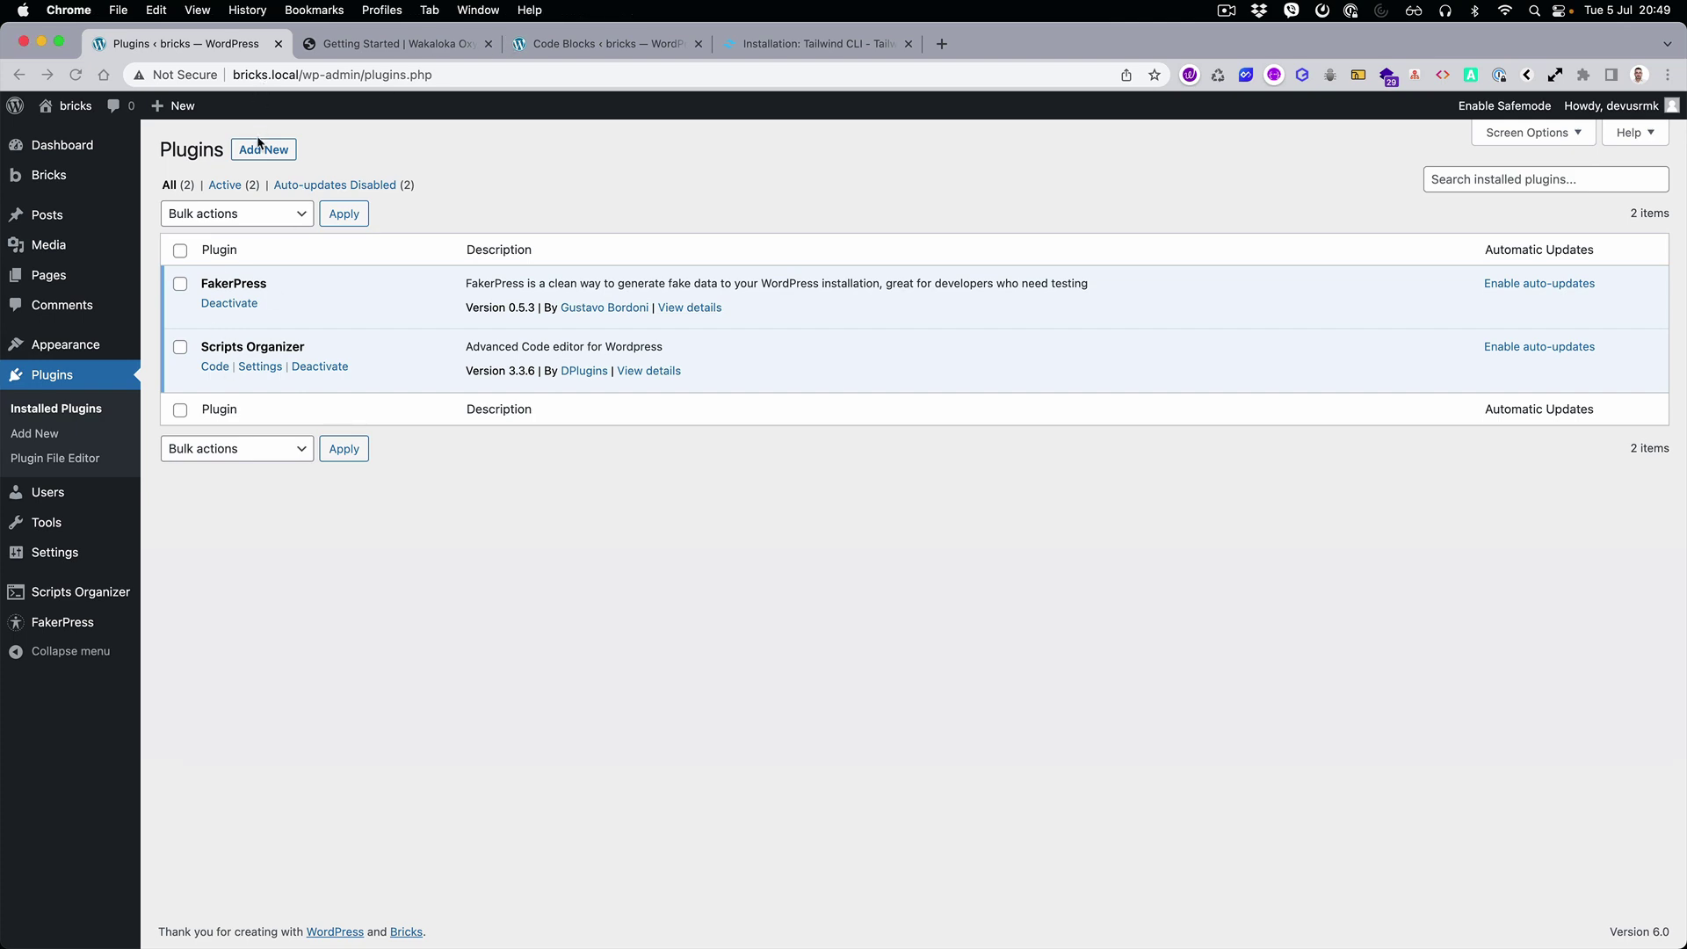
{"action": "left_click", "coordinate": [268, 148]}
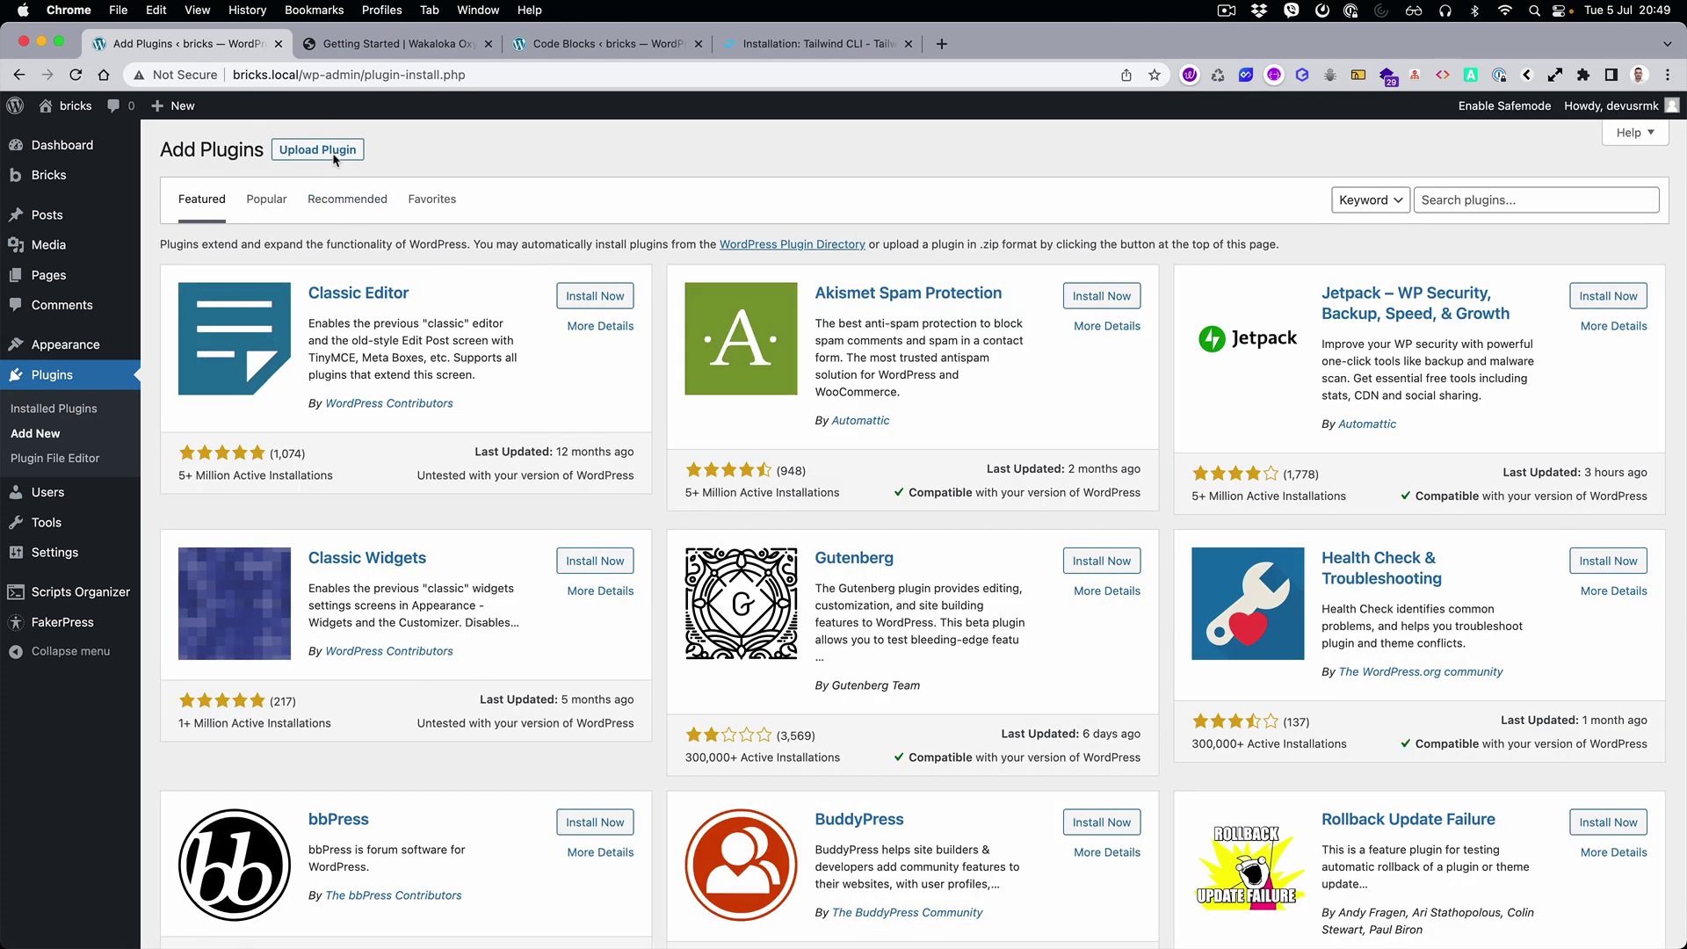
{"action": "left_click", "coordinate": [333, 153]}
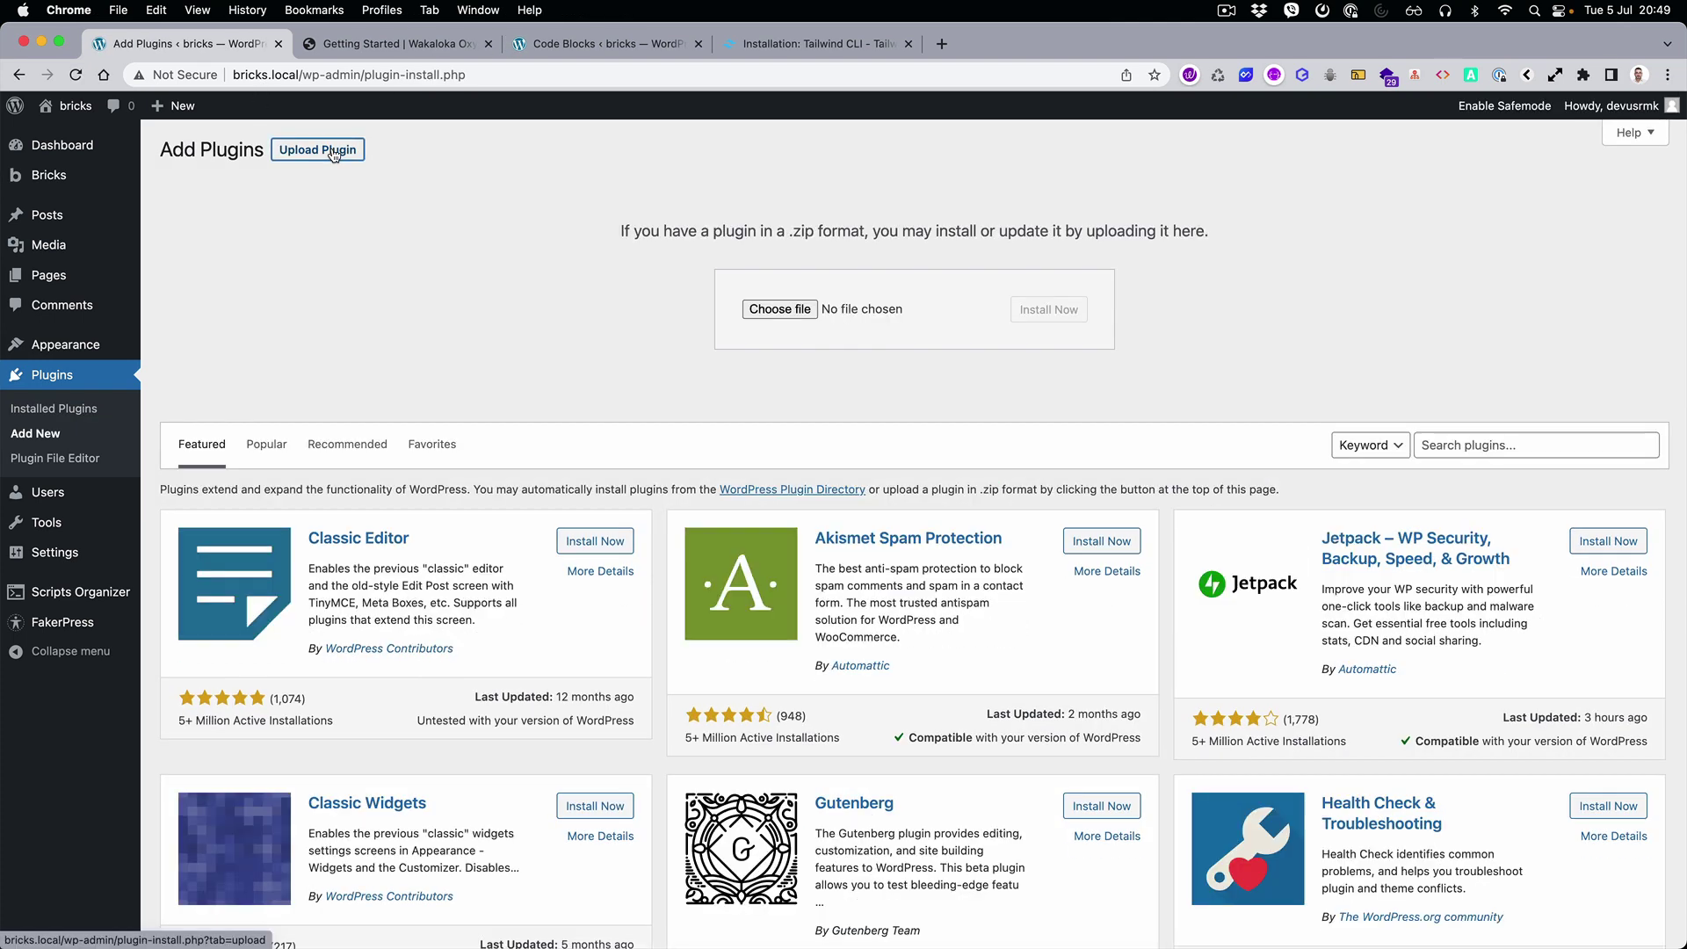
{"action": "left_click", "coordinate": [781, 309]}
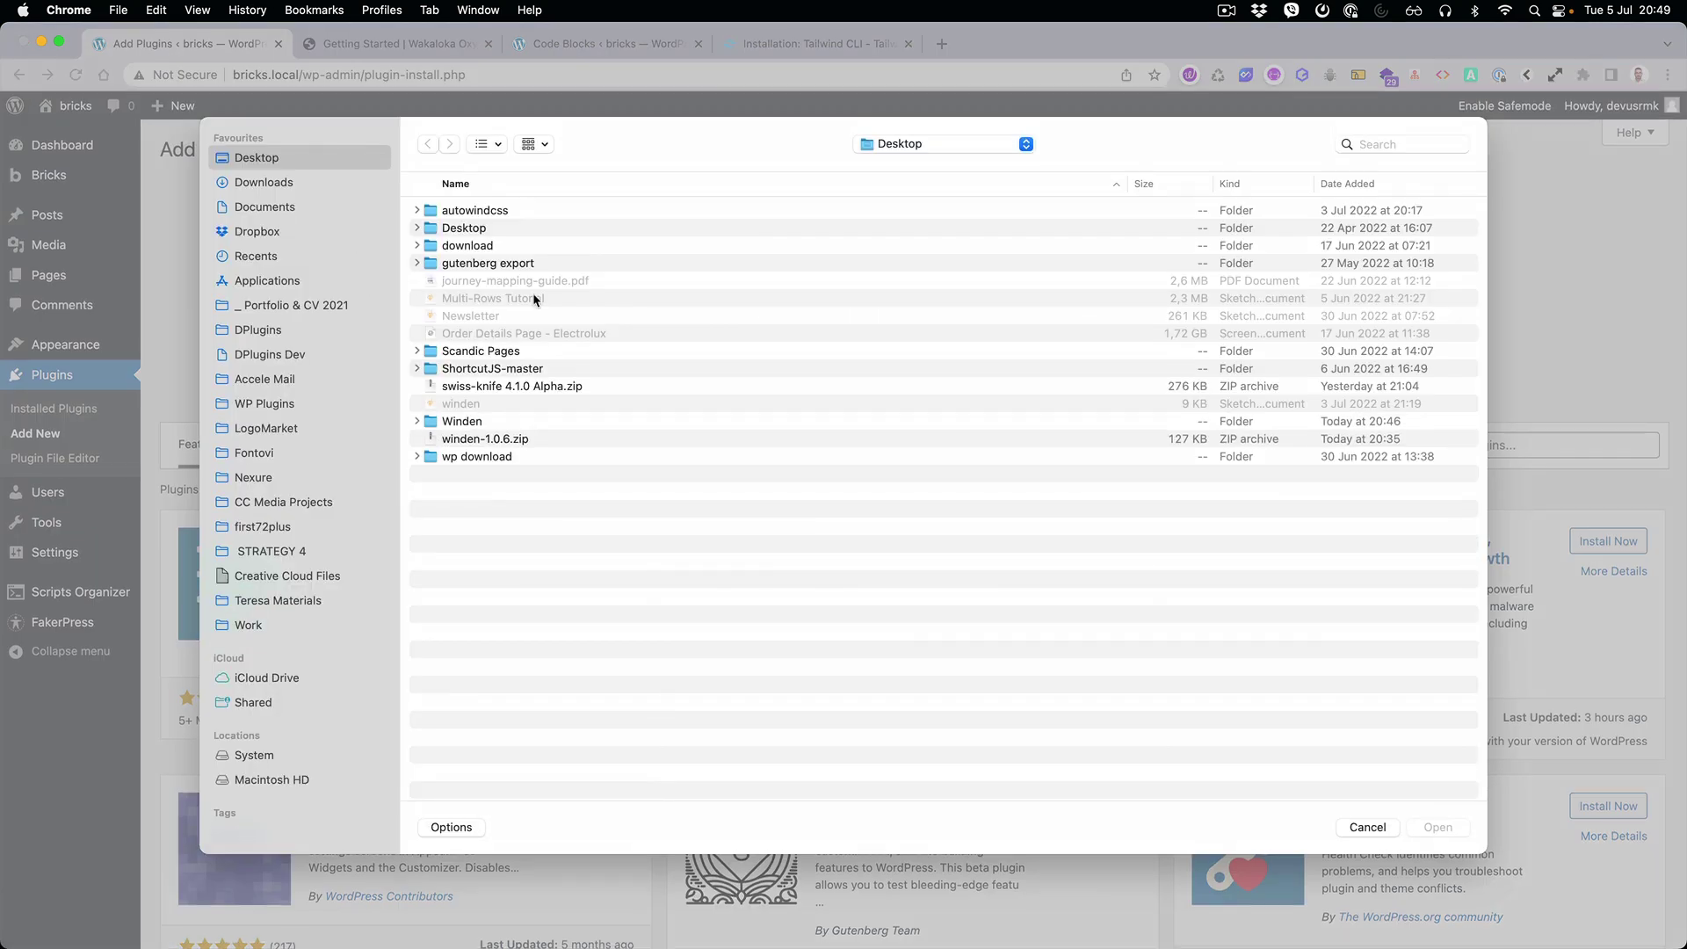
{"action": "double_click", "coordinate": [462, 421]}
{"action": "left_click", "coordinate": [511, 214]}
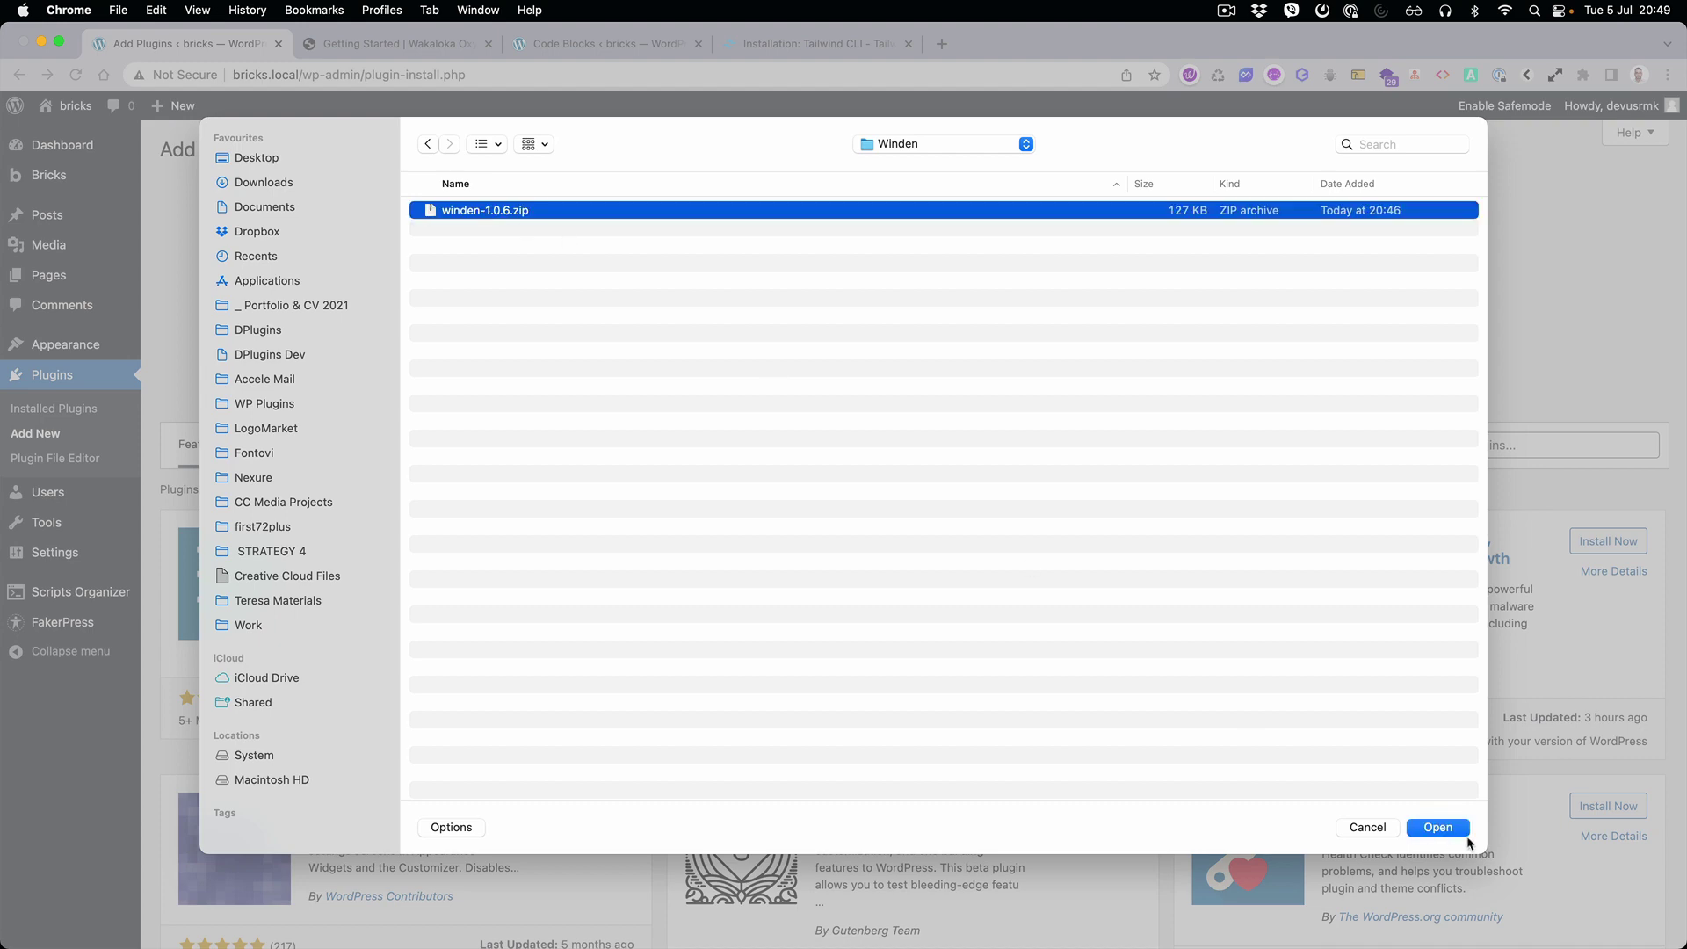
{"action": "left_click", "coordinate": [1446, 832]}
{"action": "left_click", "coordinate": [1047, 314]}
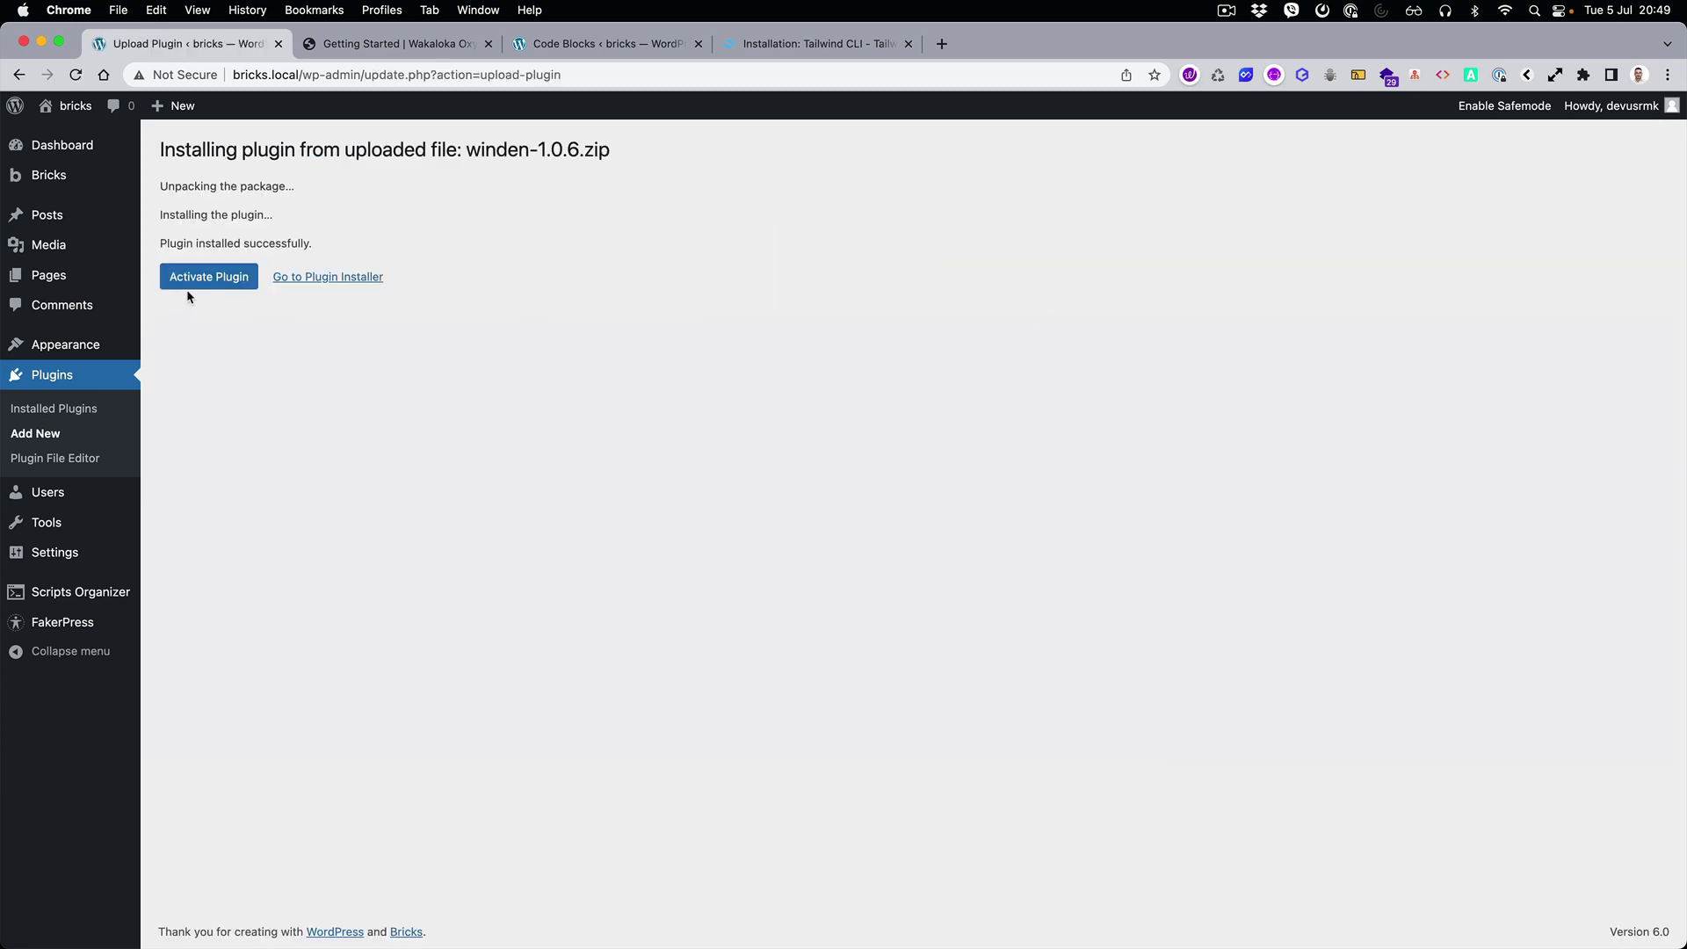
{"action": "left_click", "coordinate": [197, 286]}
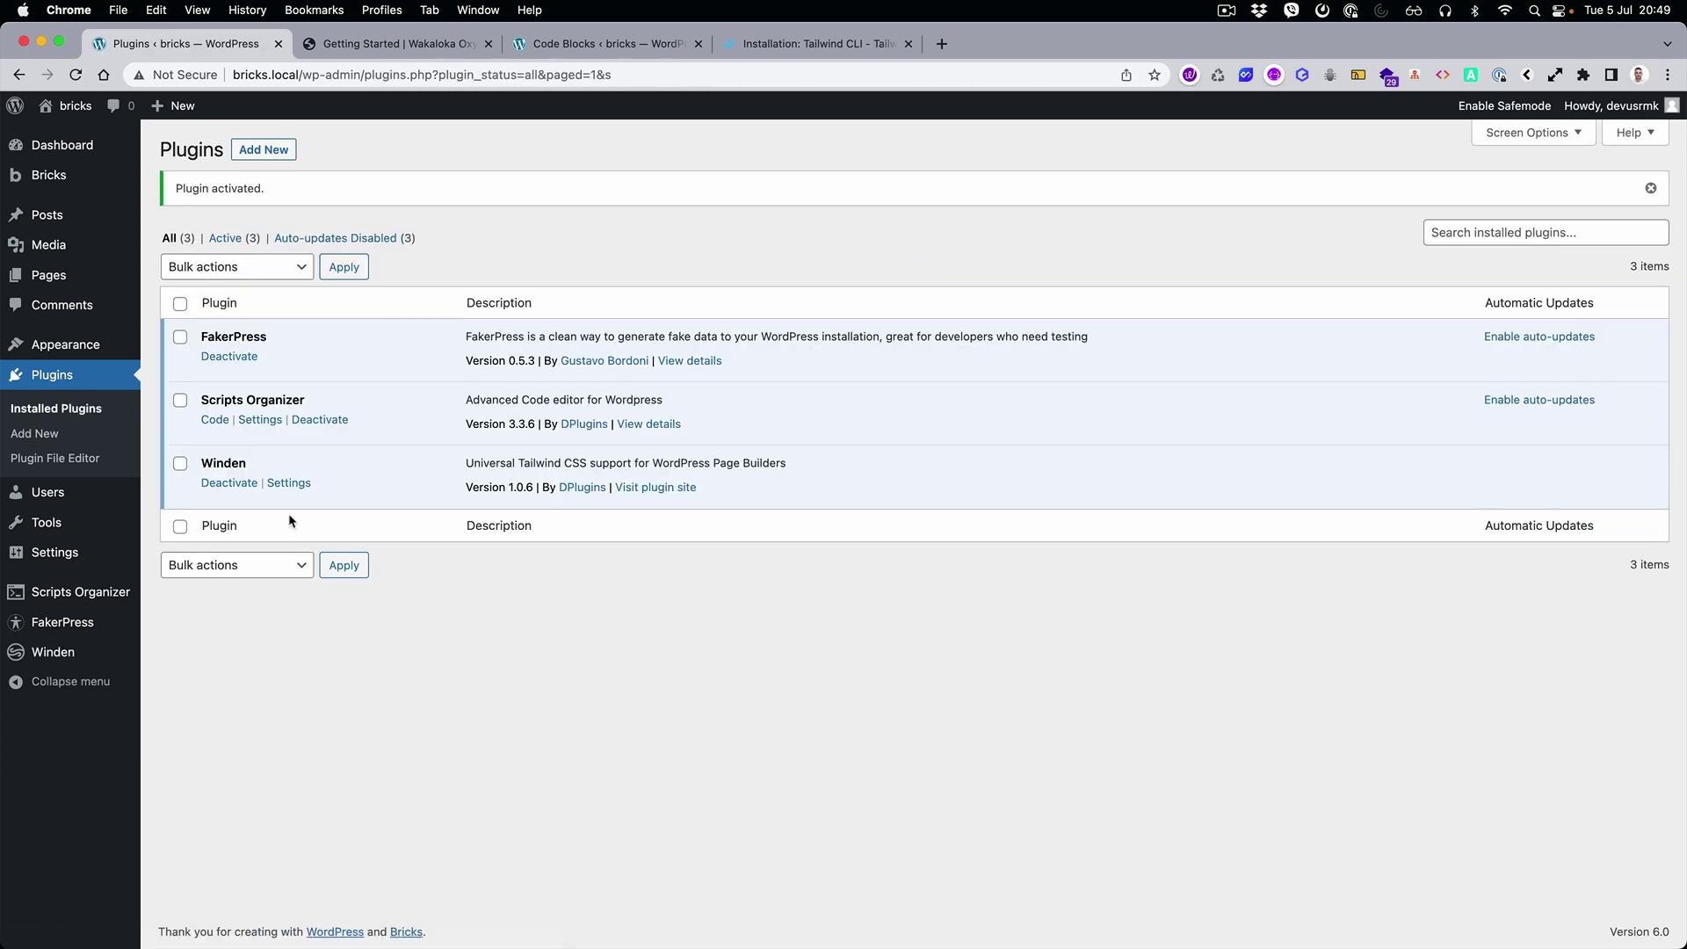
Paste the licence key into Winden Settings' License Key field and save it
{"action": "left_click", "coordinate": [290, 484]}
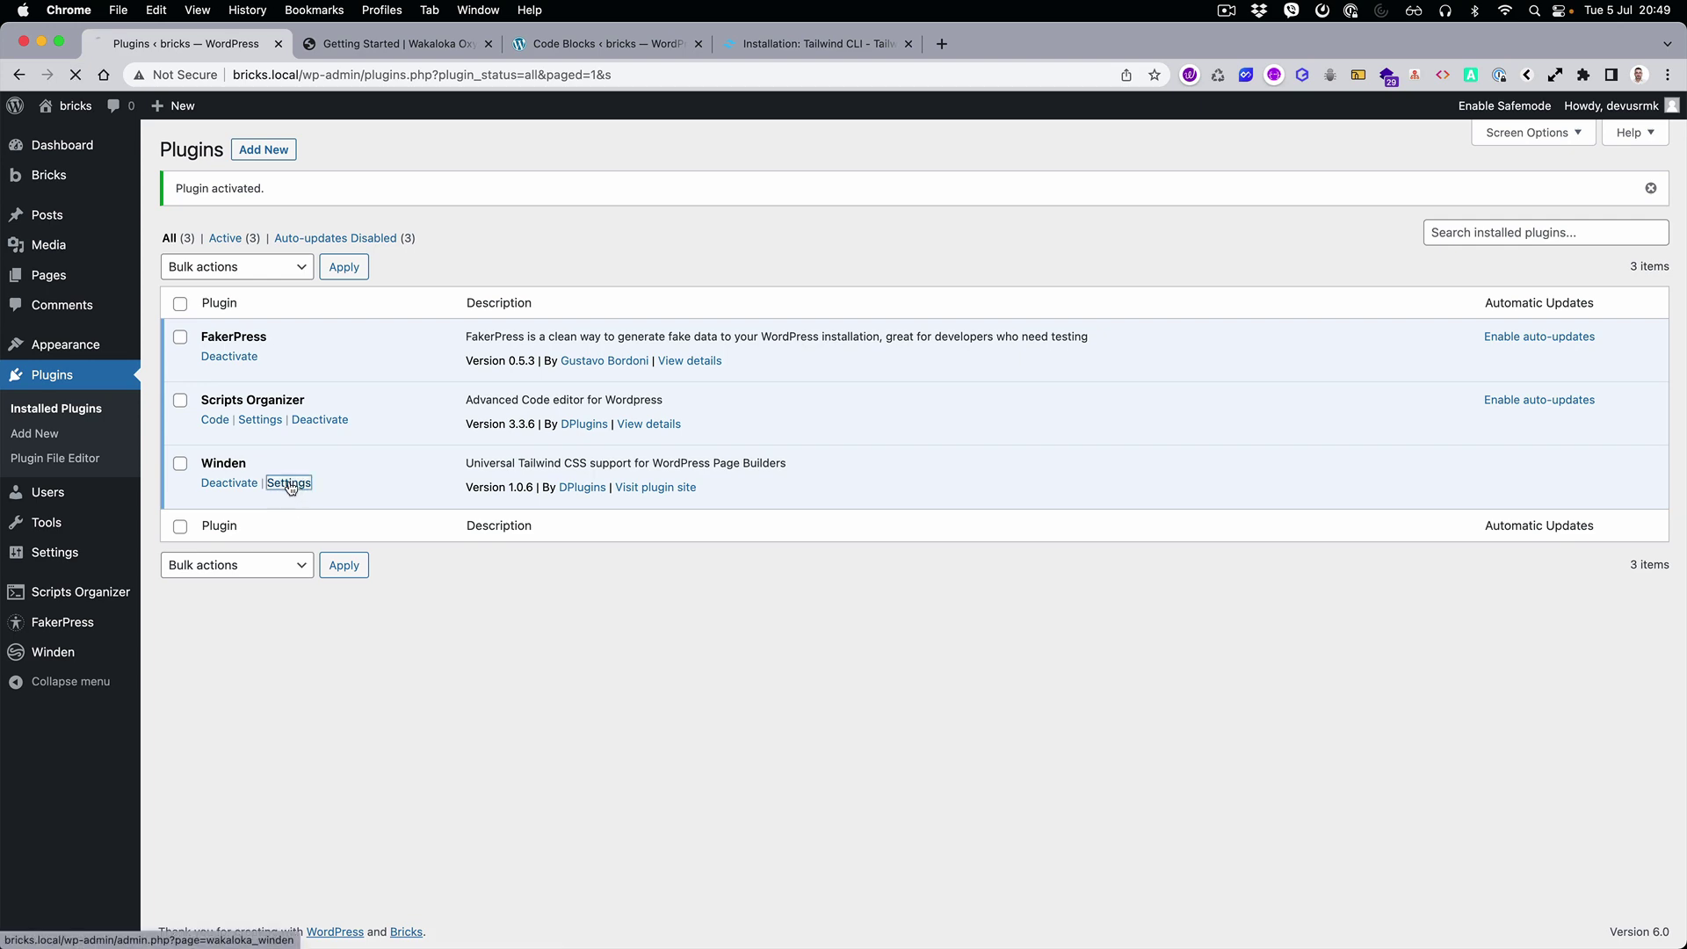
{"action": "left_click", "coordinate": [286, 254]}
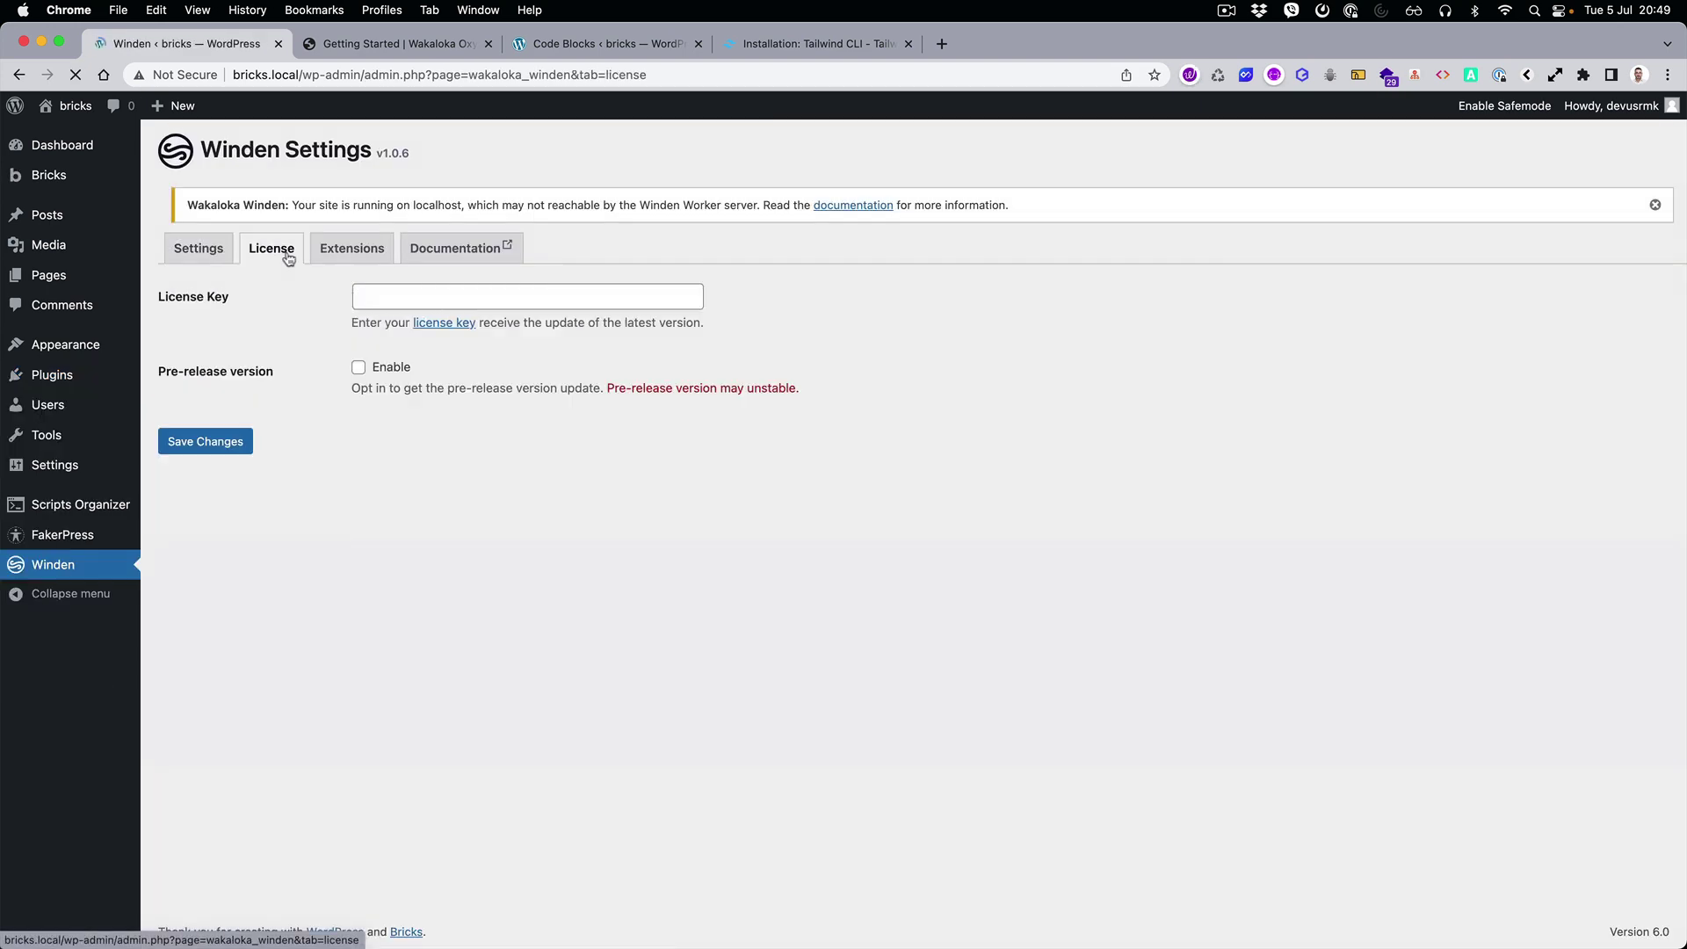
{"action": "right_click", "coordinate": [416, 297]}
{"action": "left_click", "coordinate": [443, 459]}
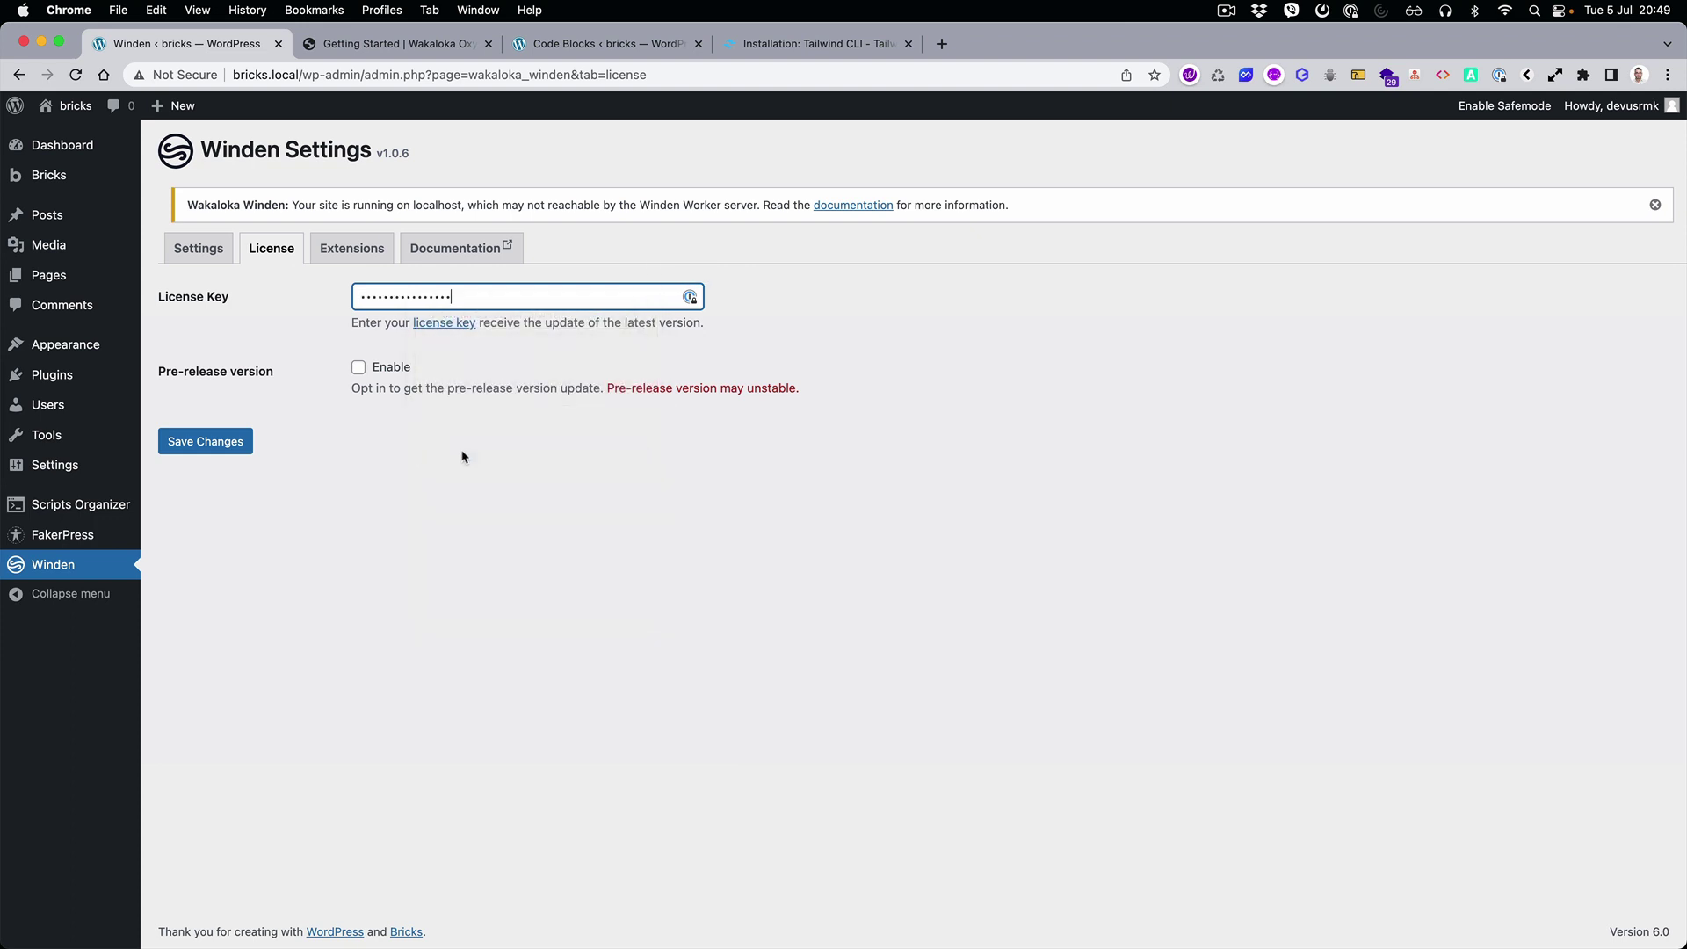
{"action": "left_click", "coordinate": [205, 441]}
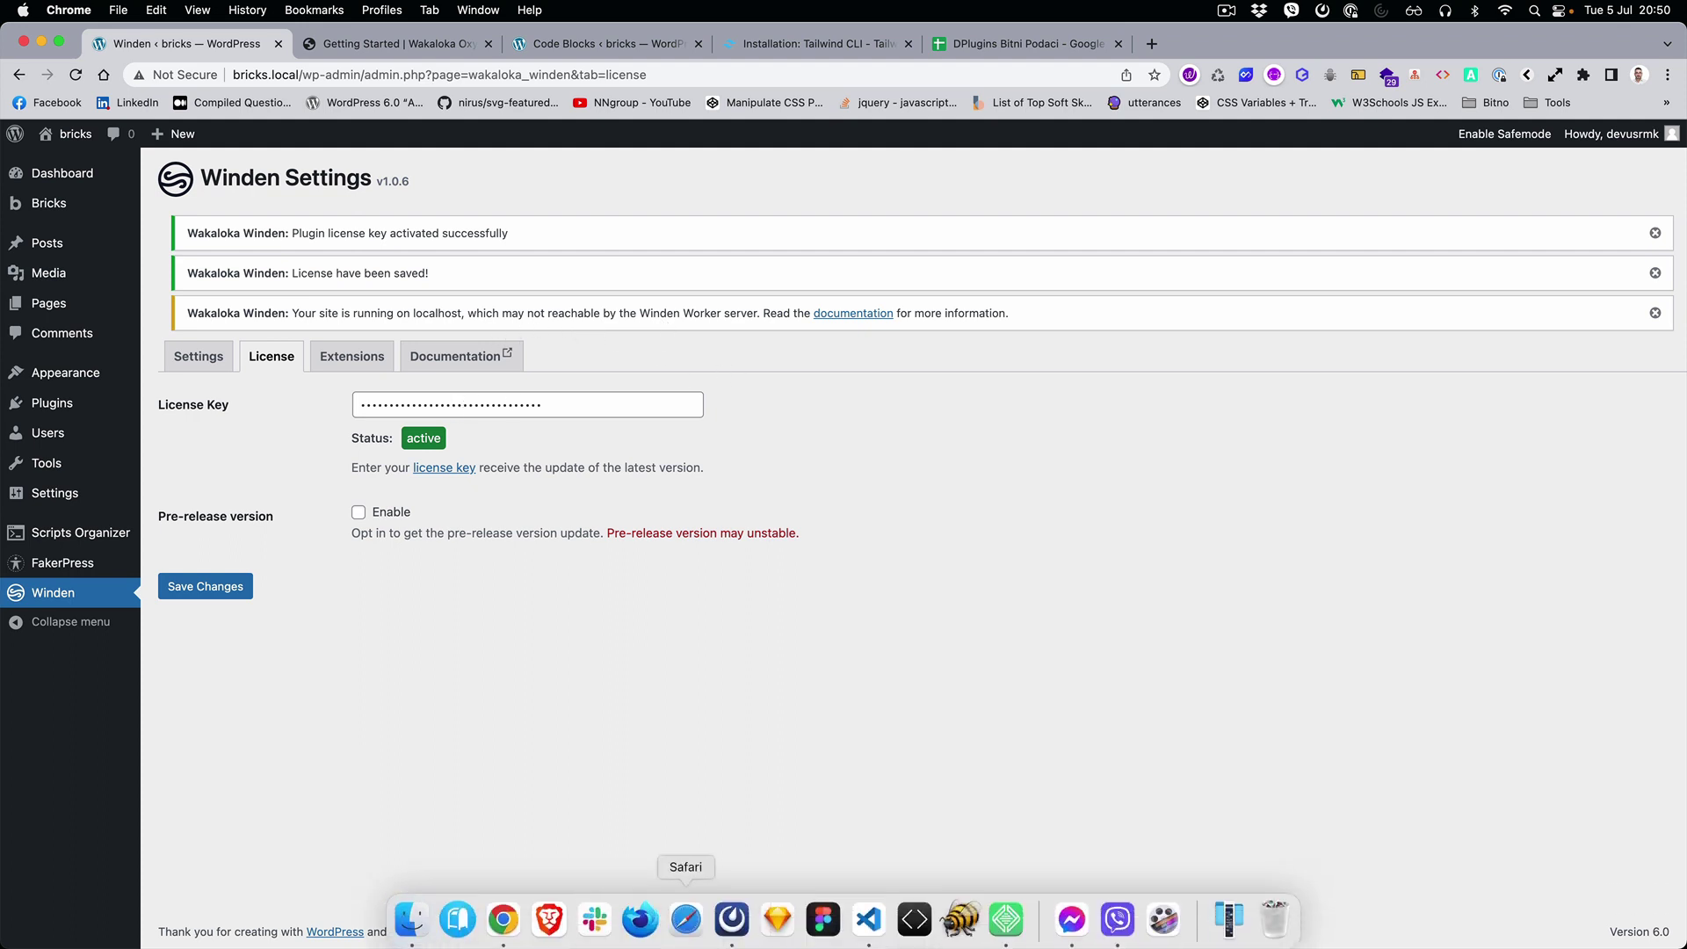
Enable Live Link for the bricks site in Local and view its URL and credentials
{"action": "left_click", "coordinate": [1006, 916]}
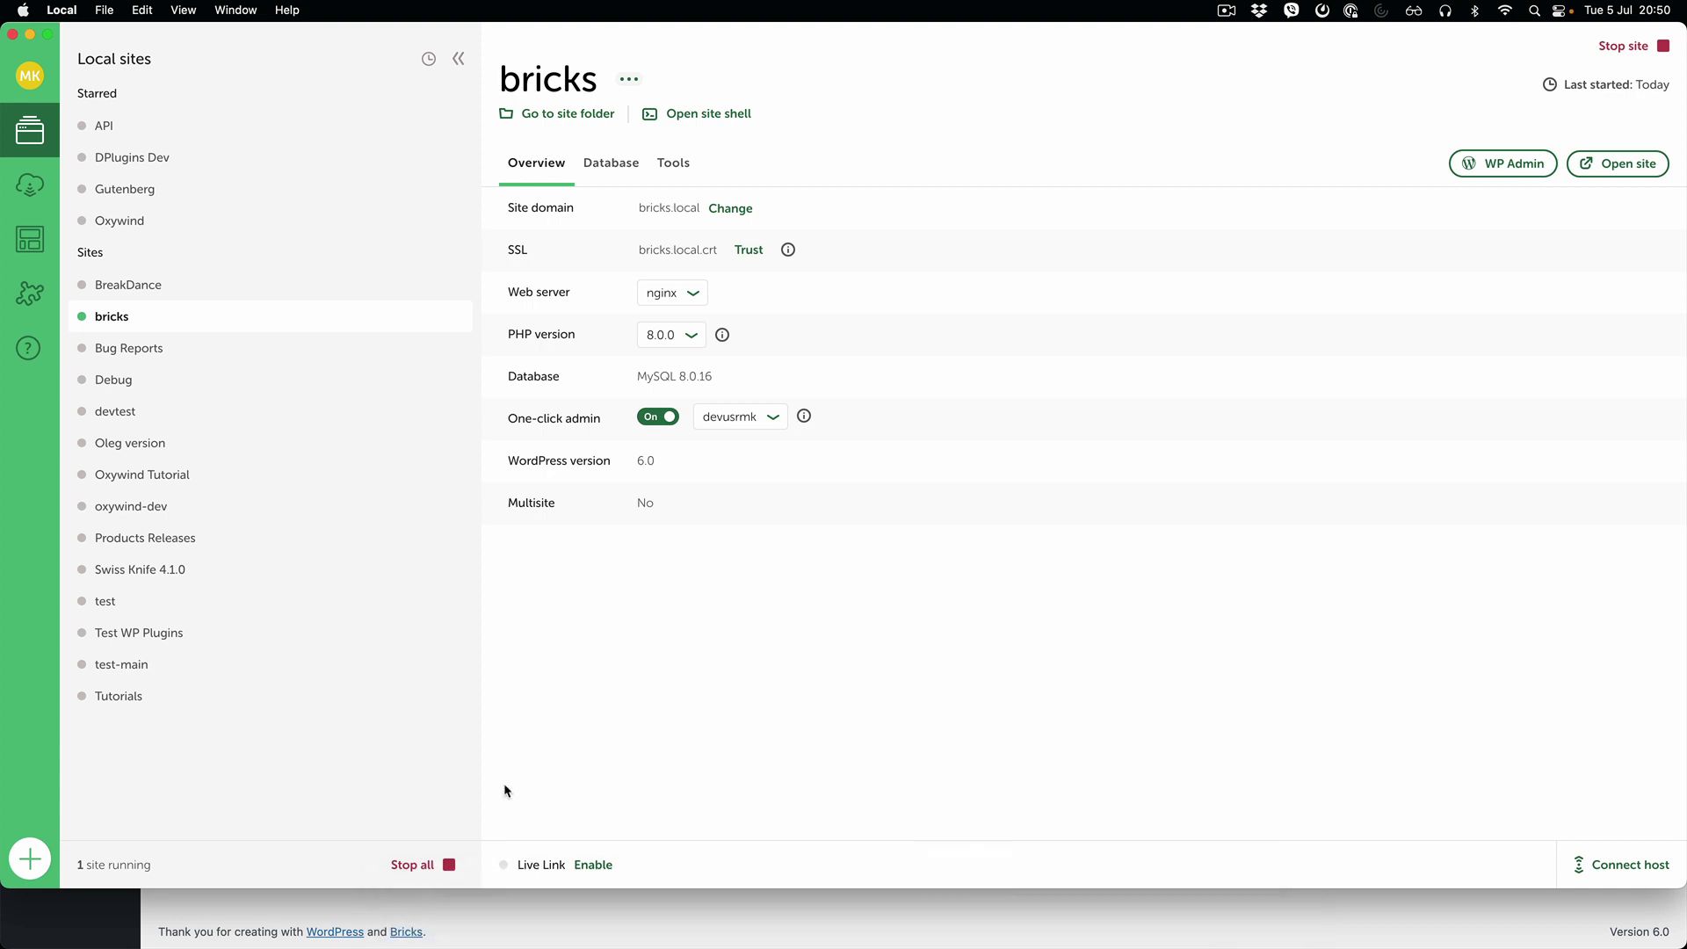
{"action": "left_click", "coordinate": [33, 82]}
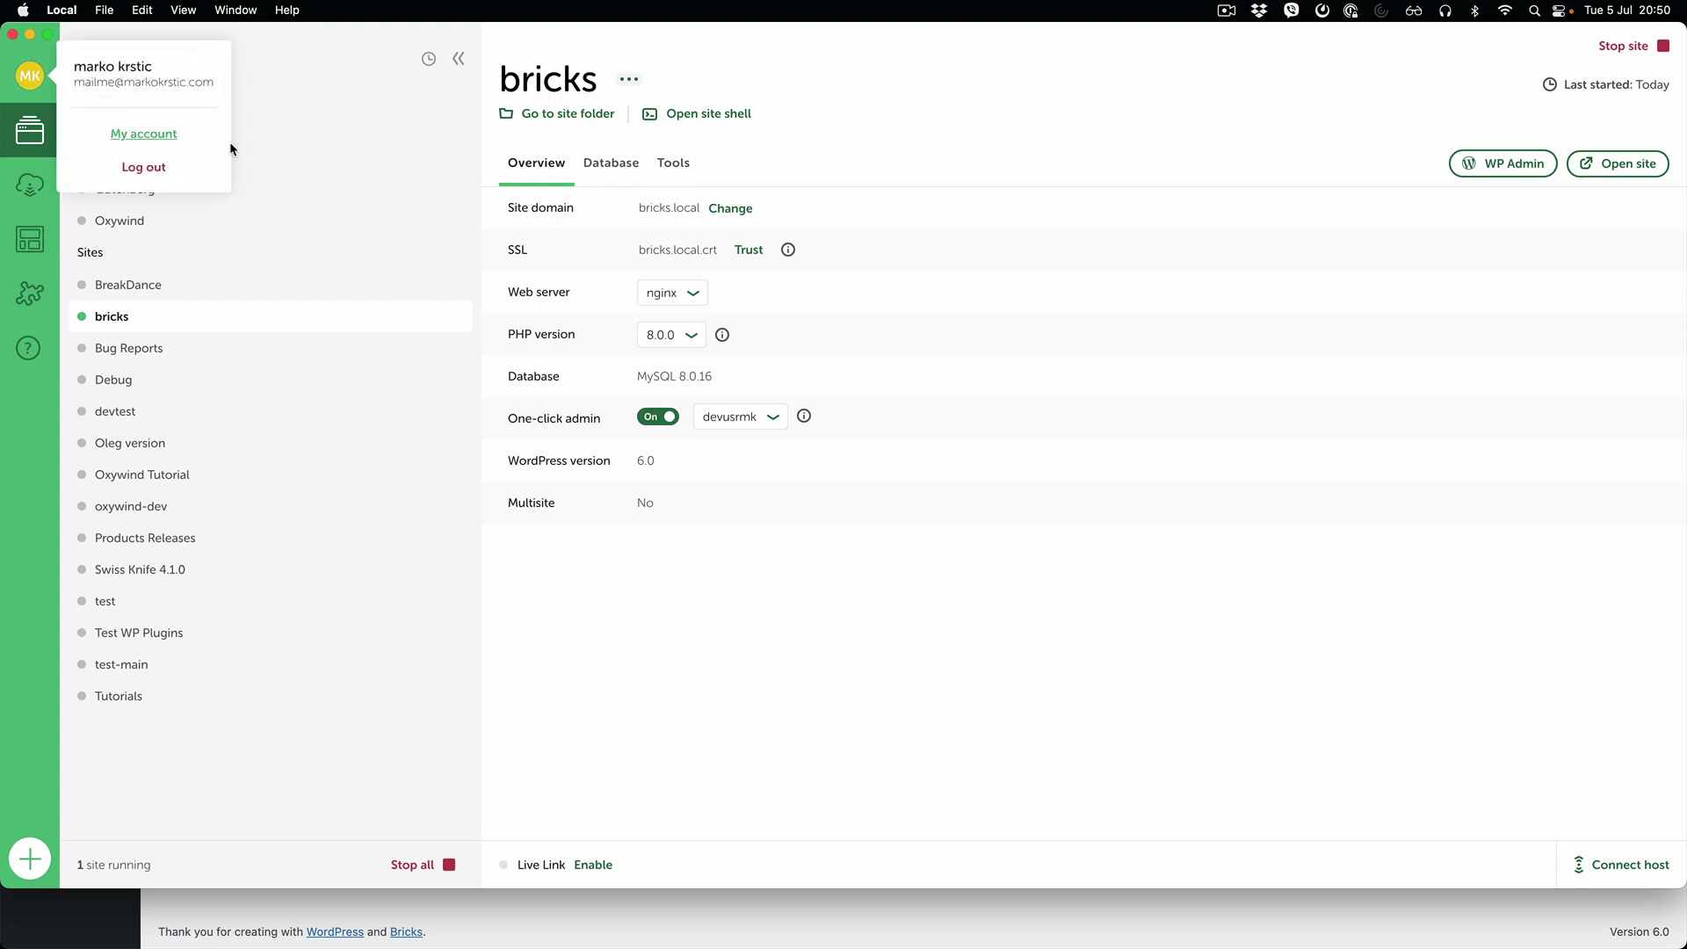
{"action": "left_click", "coordinate": [569, 698]}
{"action": "left_click", "coordinate": [592, 865]}
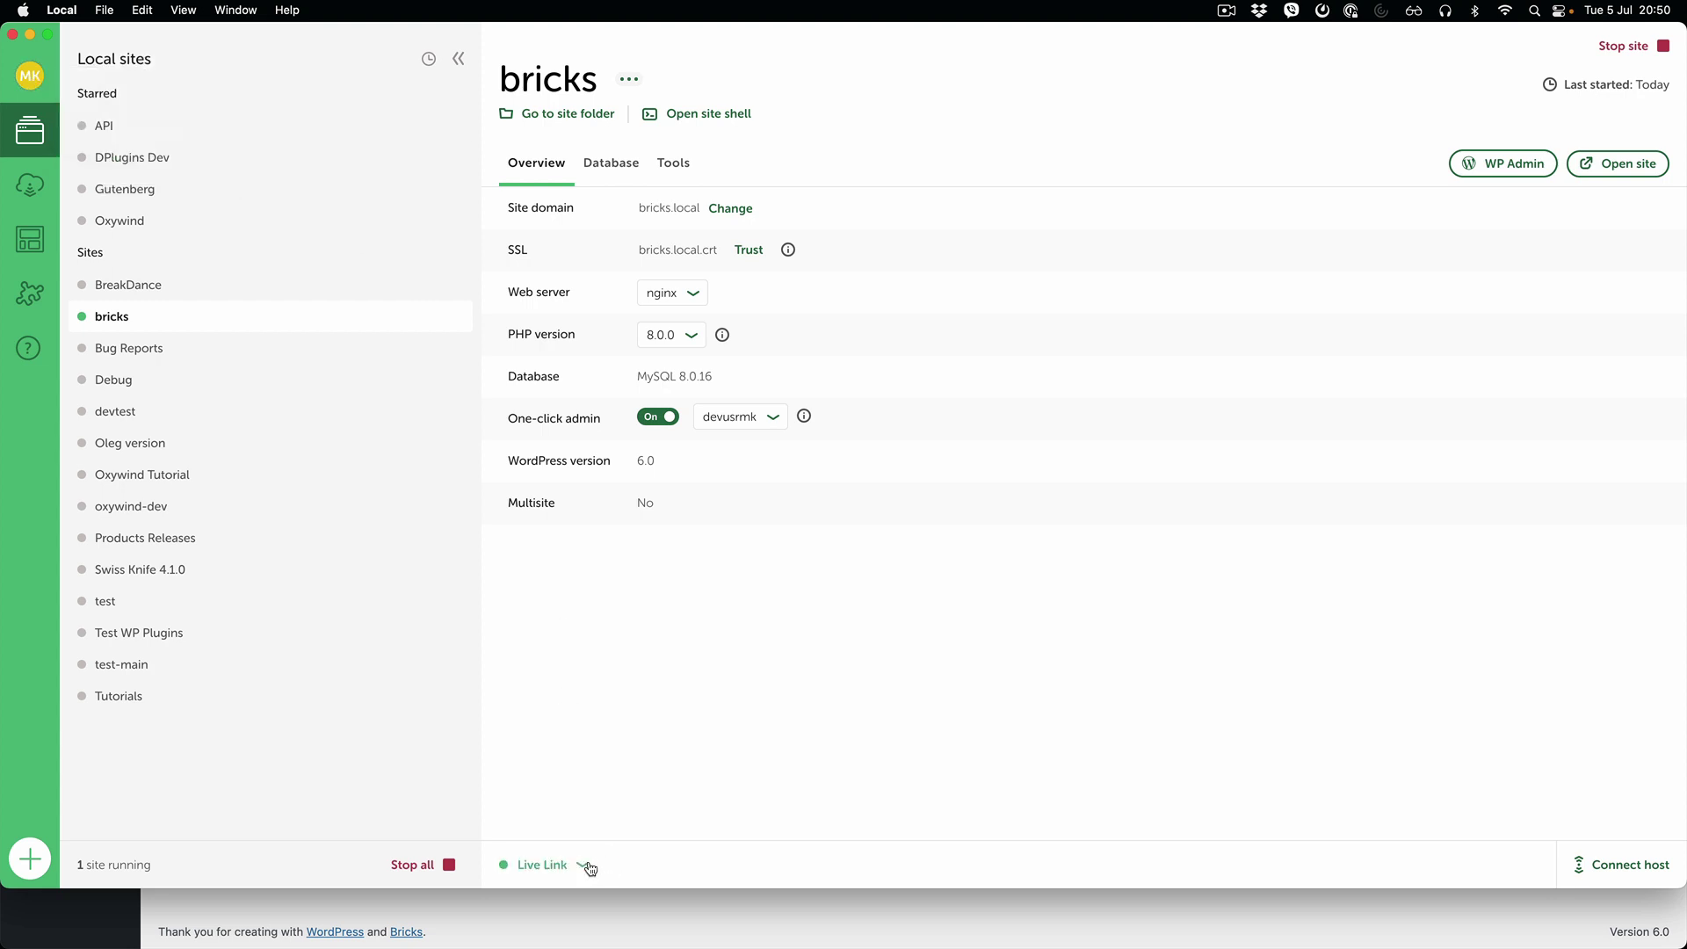
{"action": "left_click", "coordinate": [546, 866]}
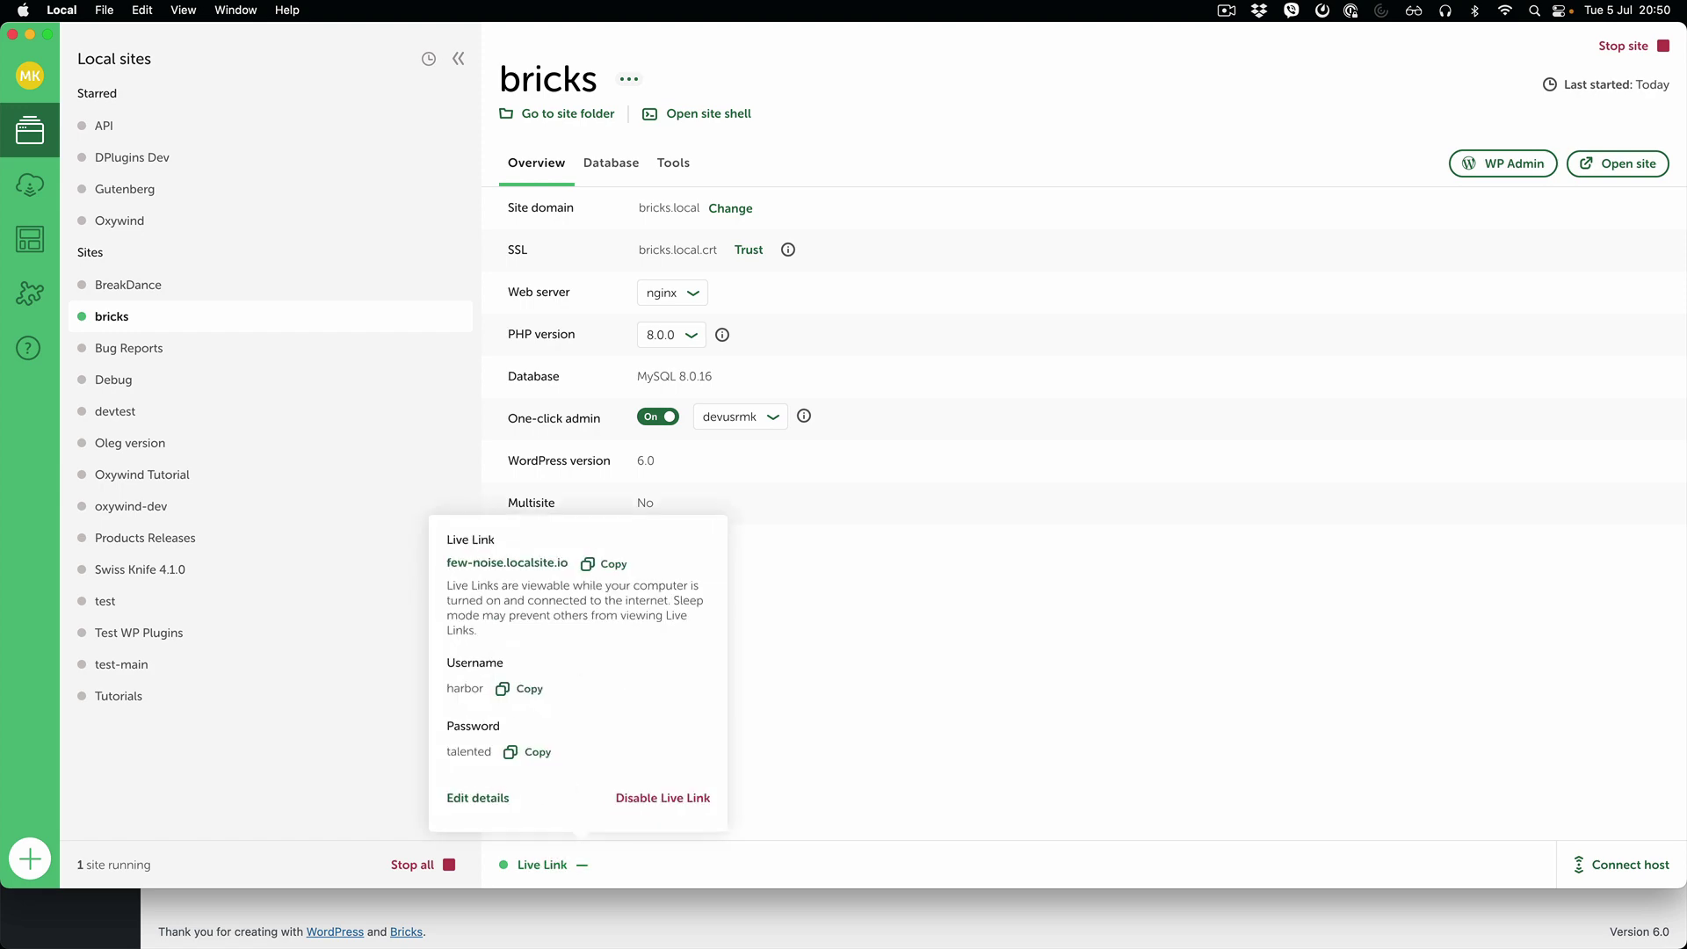
{"action": "left_click", "coordinate": [678, 929]}
{"action": "left_click", "coordinate": [754, 44]}
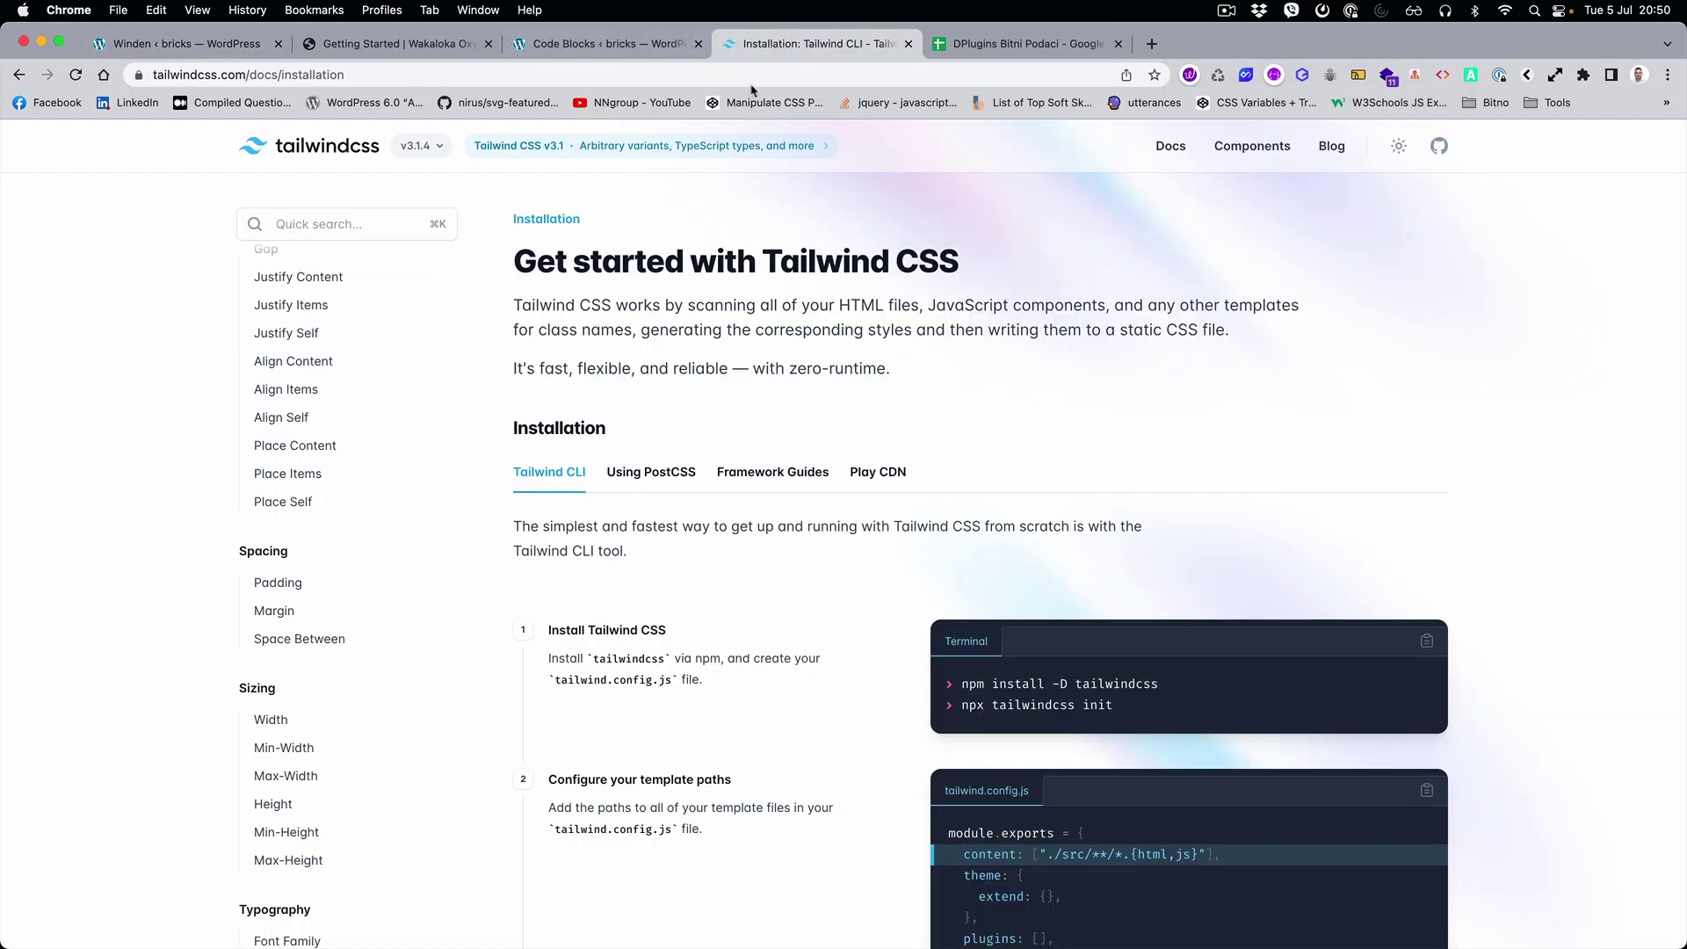
Copy the localhost-development PHP example from the Oxywind Getting Started docs
{"action": "left_click", "coordinate": [616, 44]}
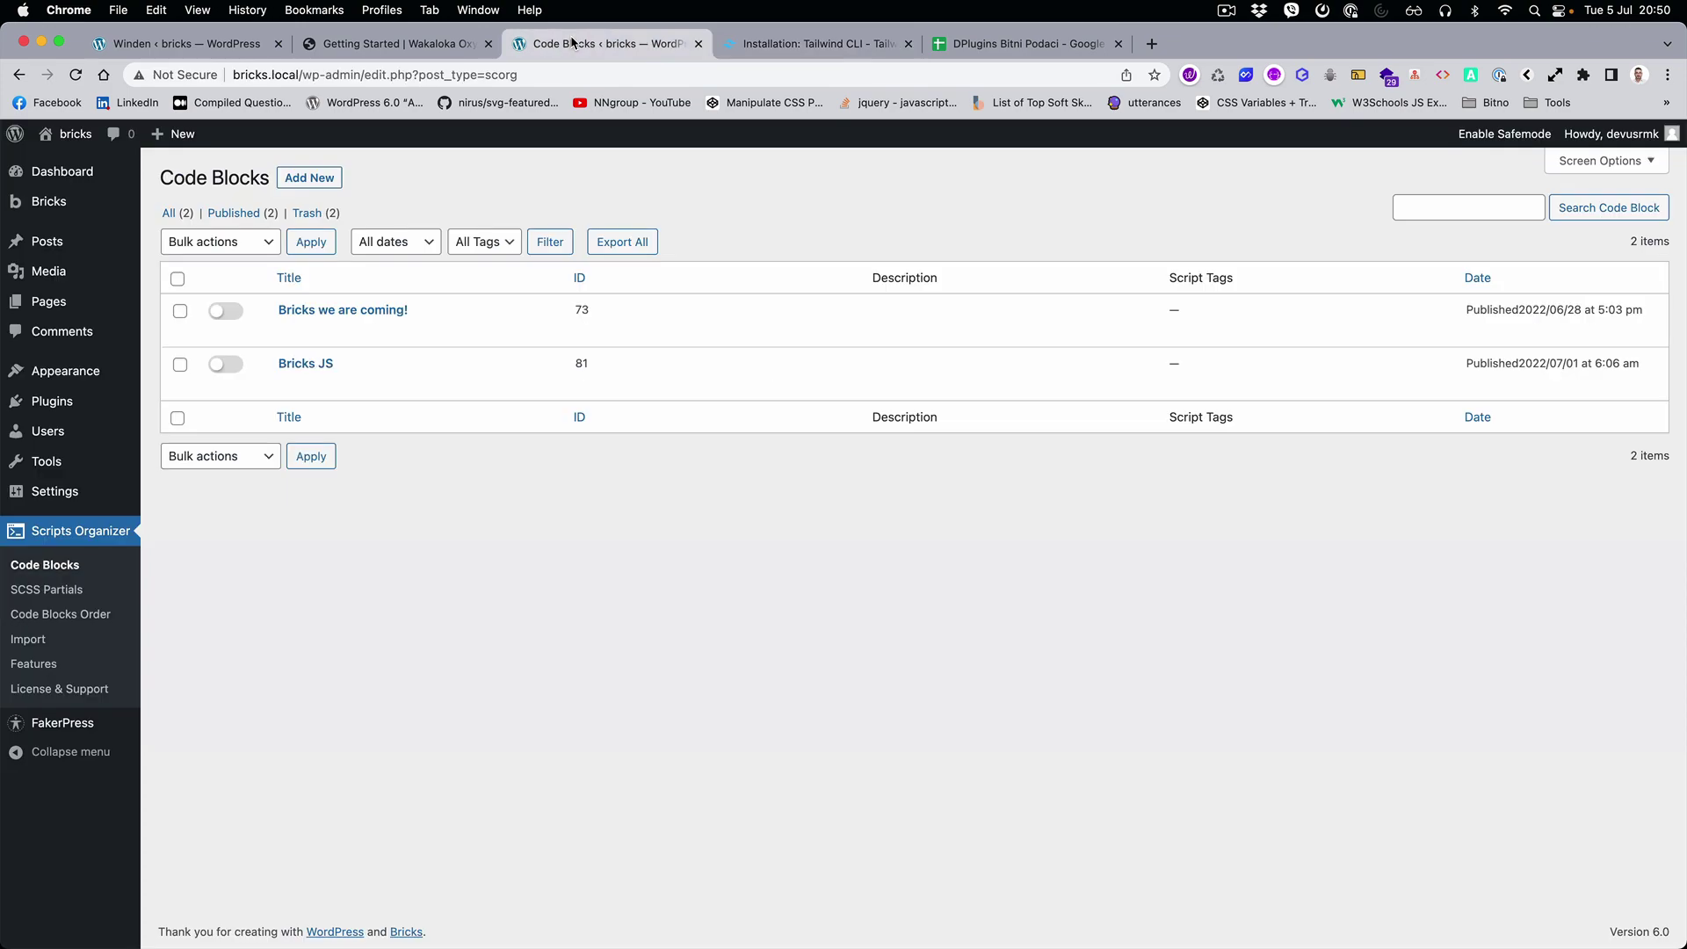
{"action": "left_click", "coordinate": [390, 43]}
{"action": "scroll", "coordinate": [680, 499], "scroll_direction": "down", "scroll_amount": 15}
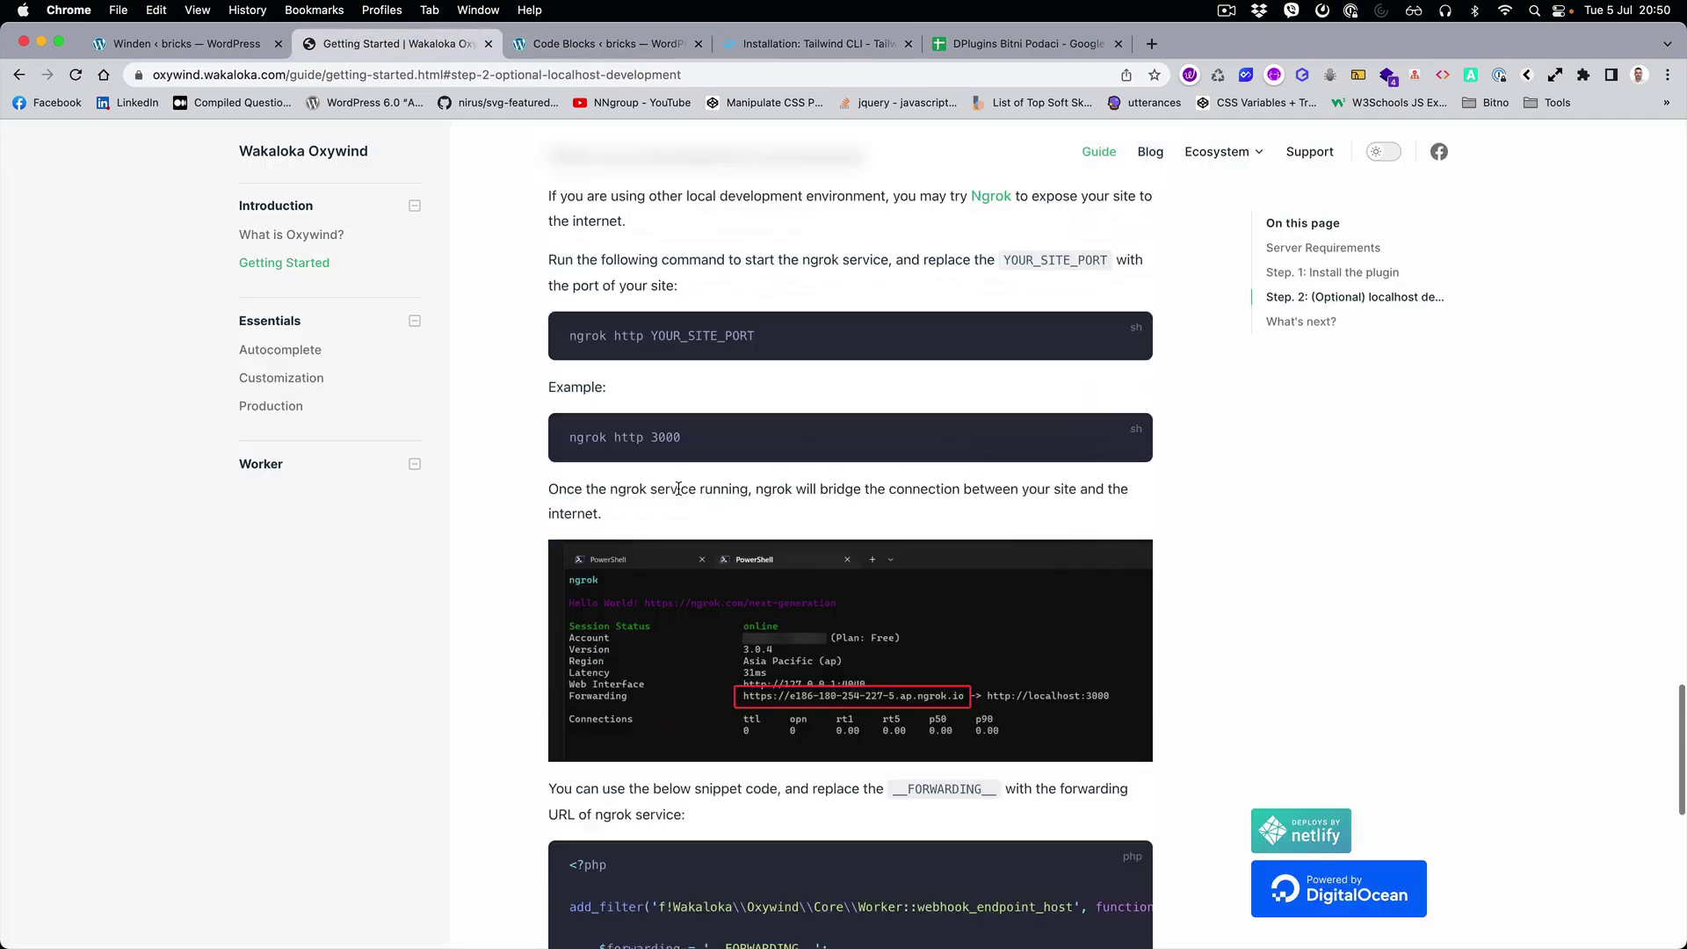
{"action": "scroll", "coordinate": [683, 502], "scroll_direction": "up", "scroll_amount": 6}
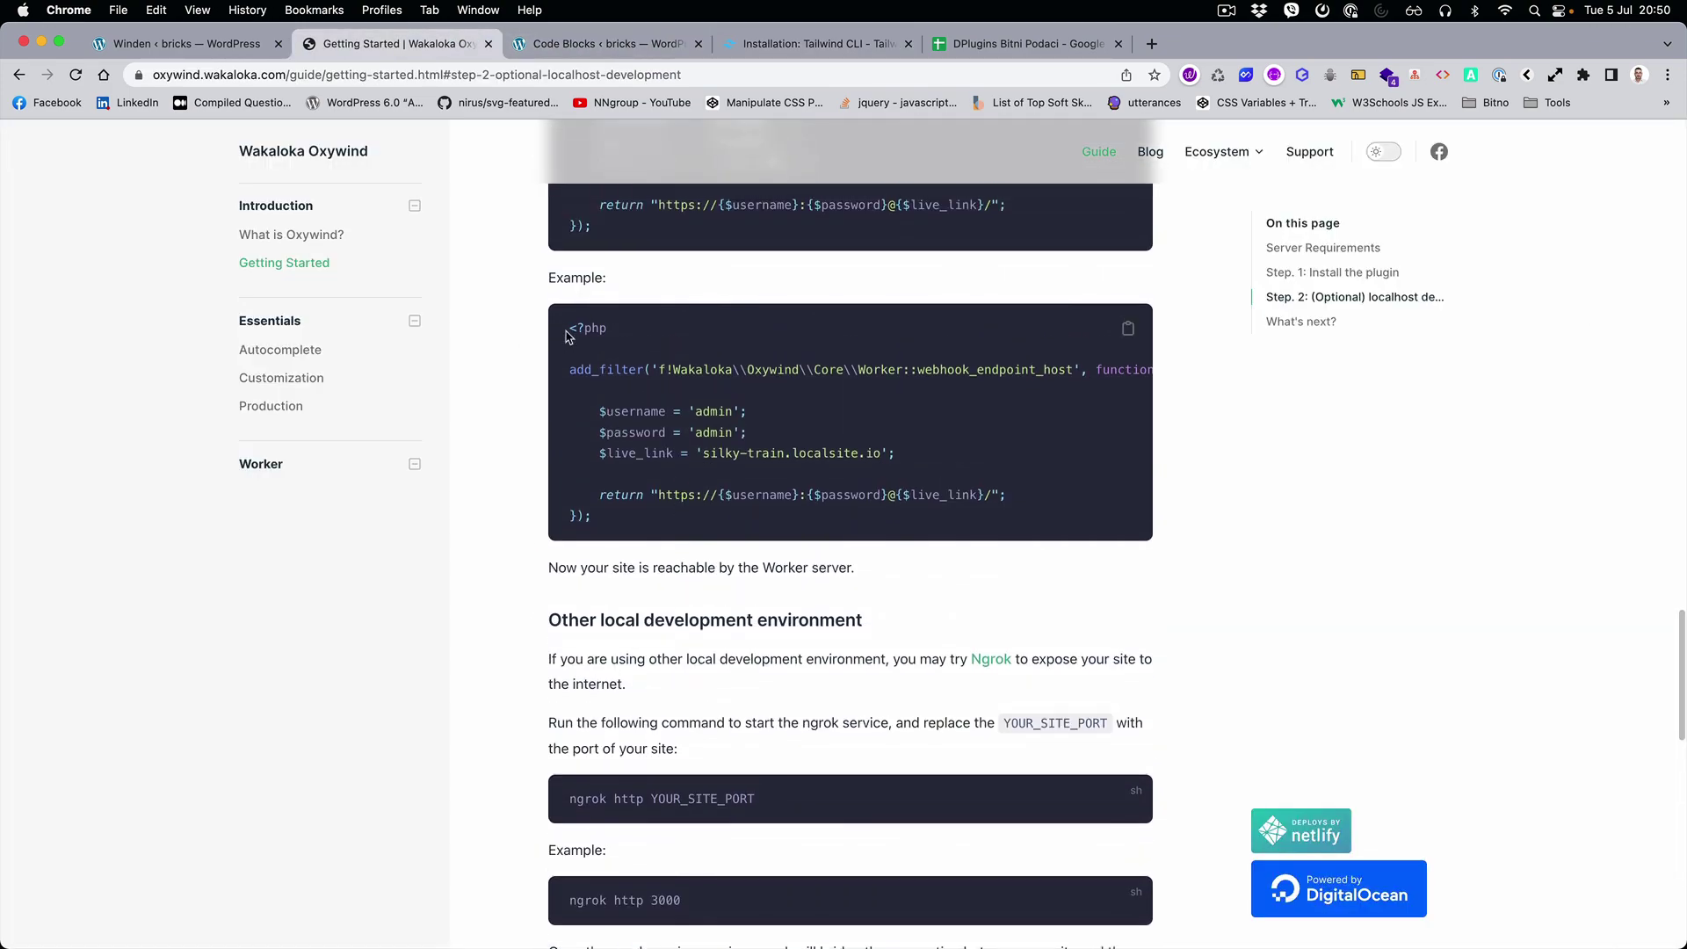
{"action": "left_click_drag", "start_coordinate": [570, 328], "coordinate": [600, 533]}
{"action": "key", "text": "super+c"}
Go to the Scripts Organizer Code Blocks list in WordPress admin
{"action": "left_click", "coordinate": [175, 43]}
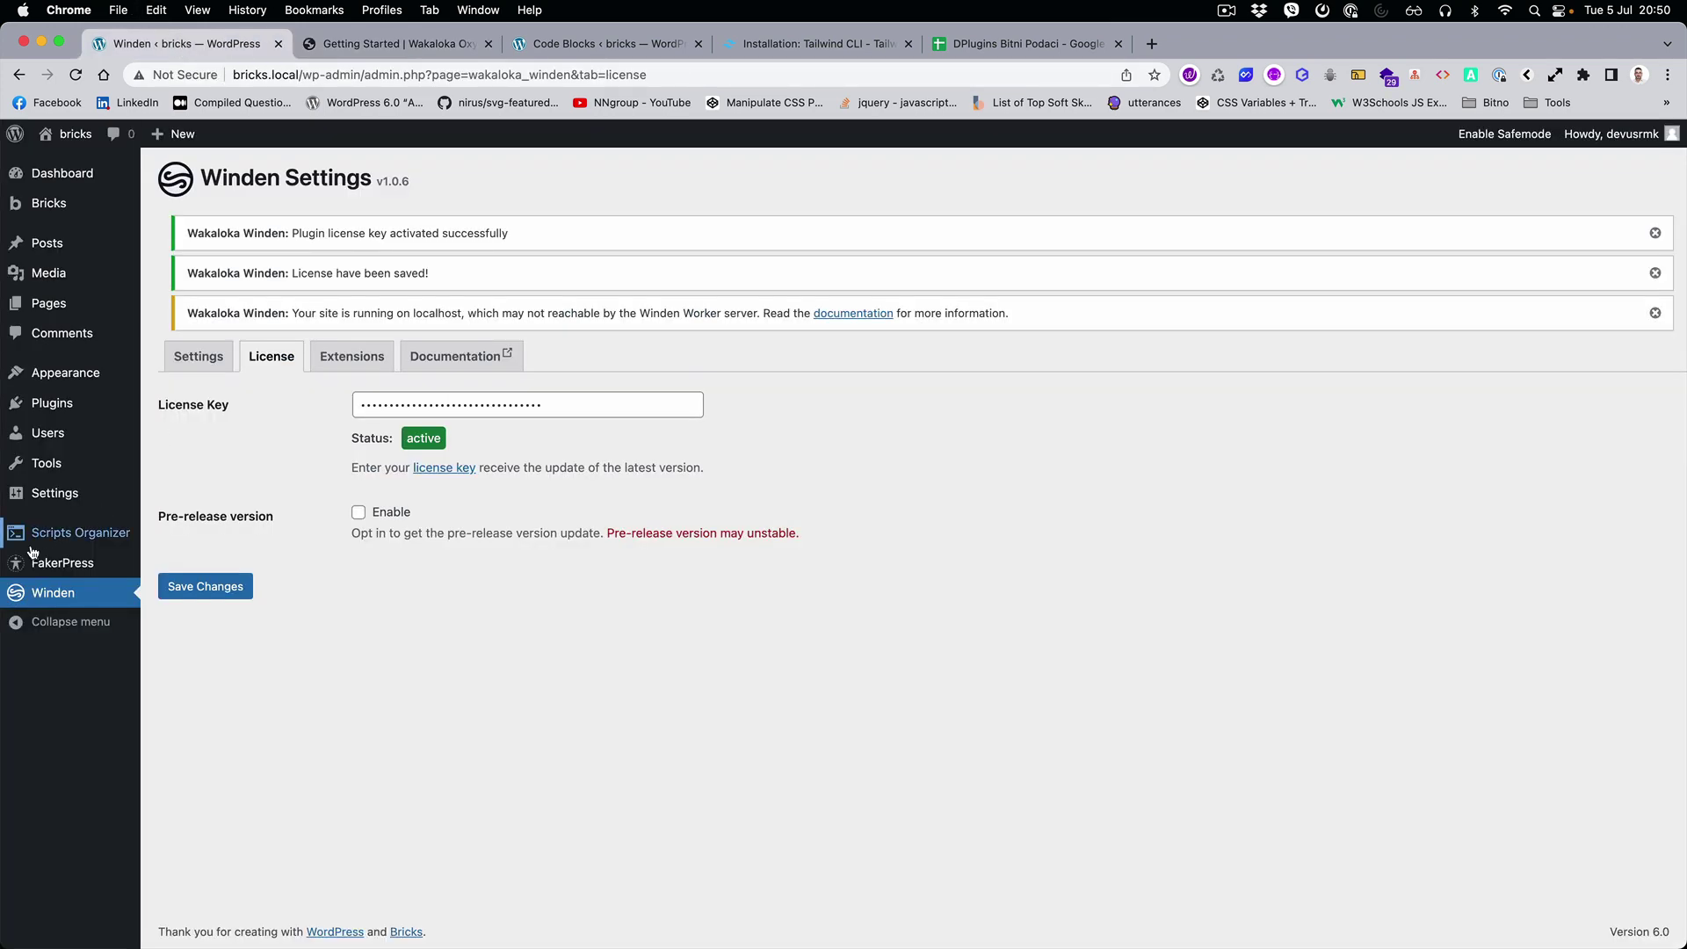
{"action": "mouse_move", "coordinate": [77, 534]}
{"action": "left_click", "coordinate": [187, 535]}
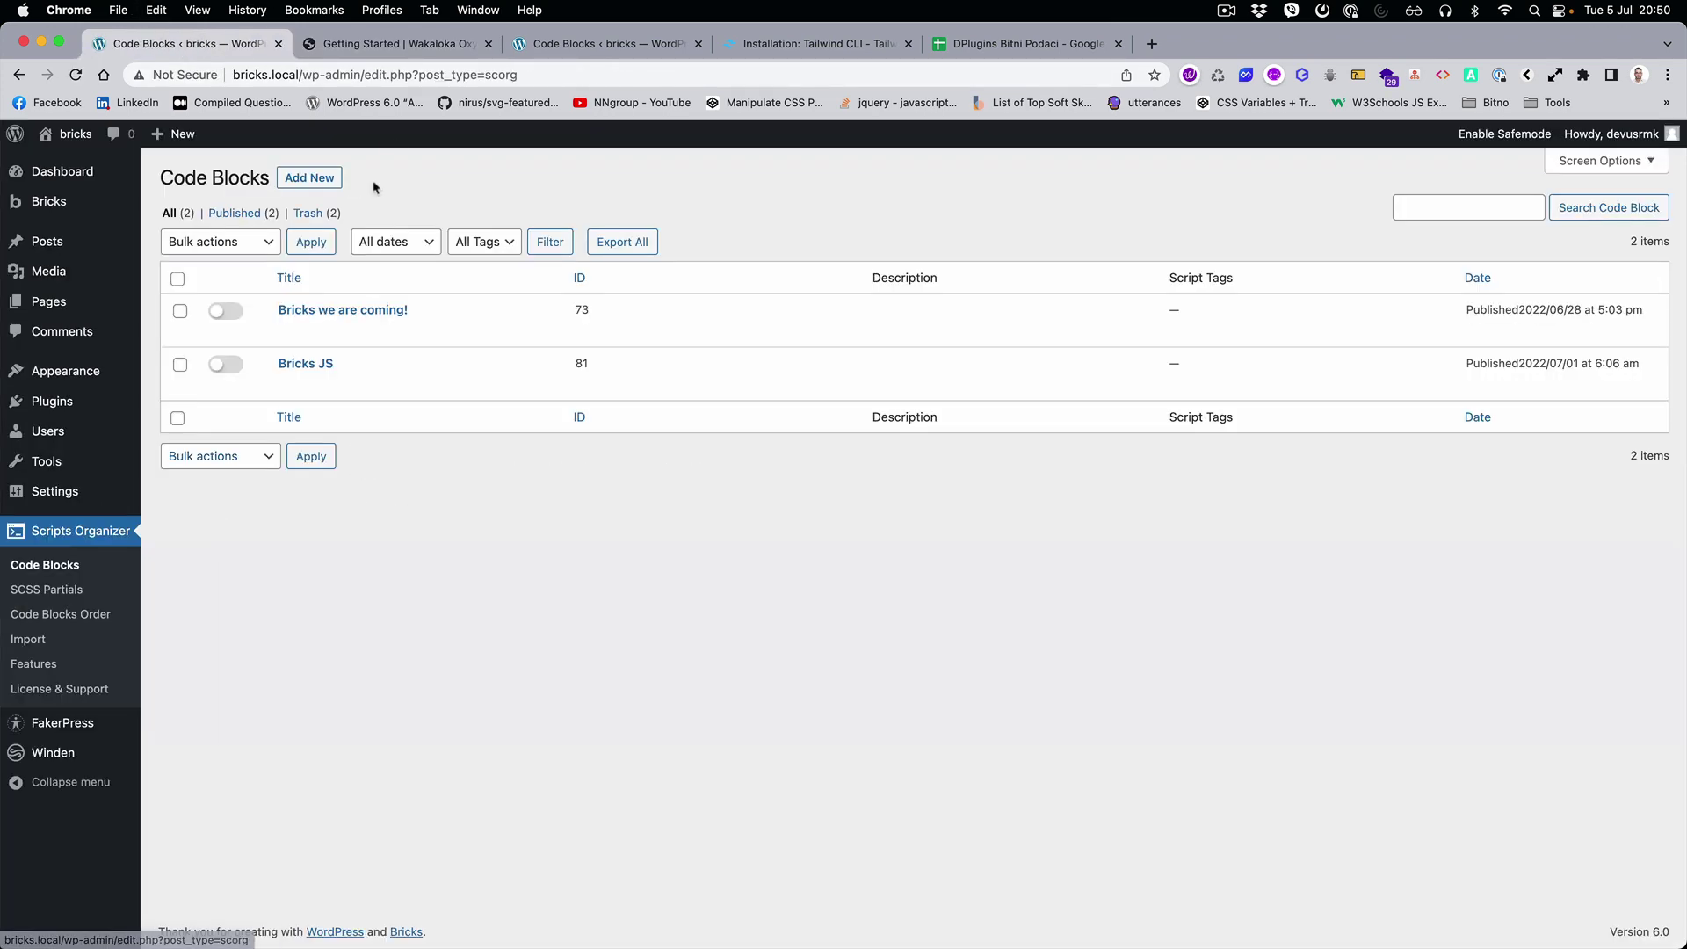
Create a code block titled 'Winden Live', triggered everywhere, with the copied PHP snippet pasted in
{"action": "left_click", "coordinate": [319, 180]}
{"action": "type", "text": "W"}
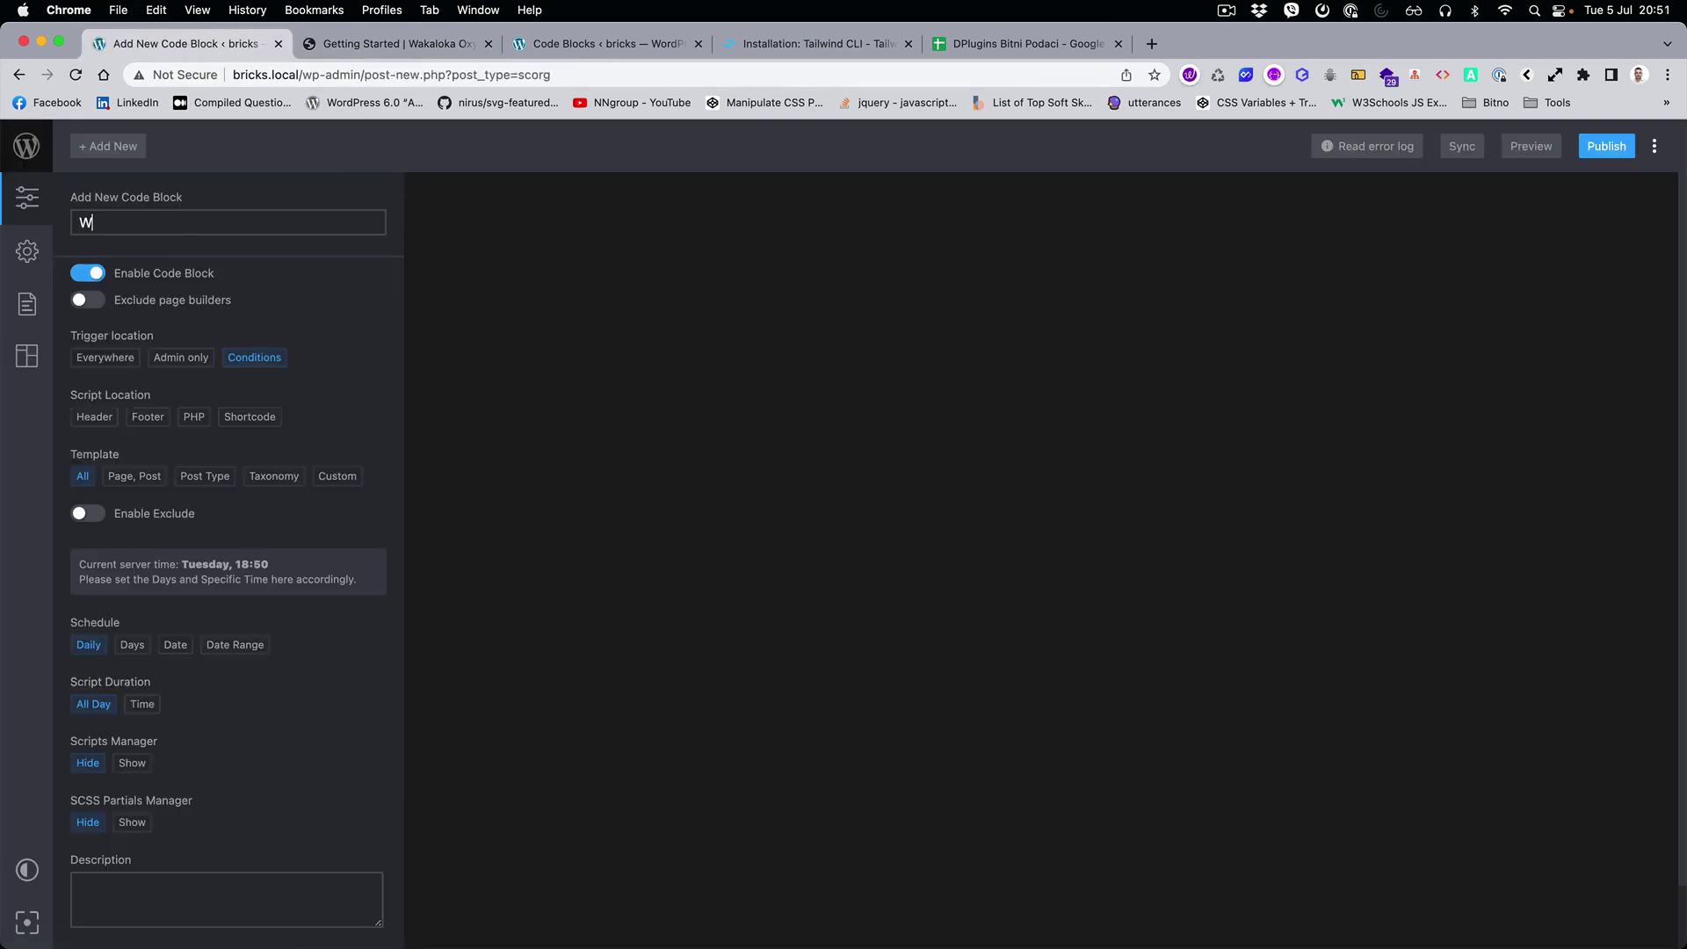
{"action": "type", "text": "inden Live"}
{"action": "left_click", "coordinate": [104, 357]}
{"action": "key", "text": "super+v"}
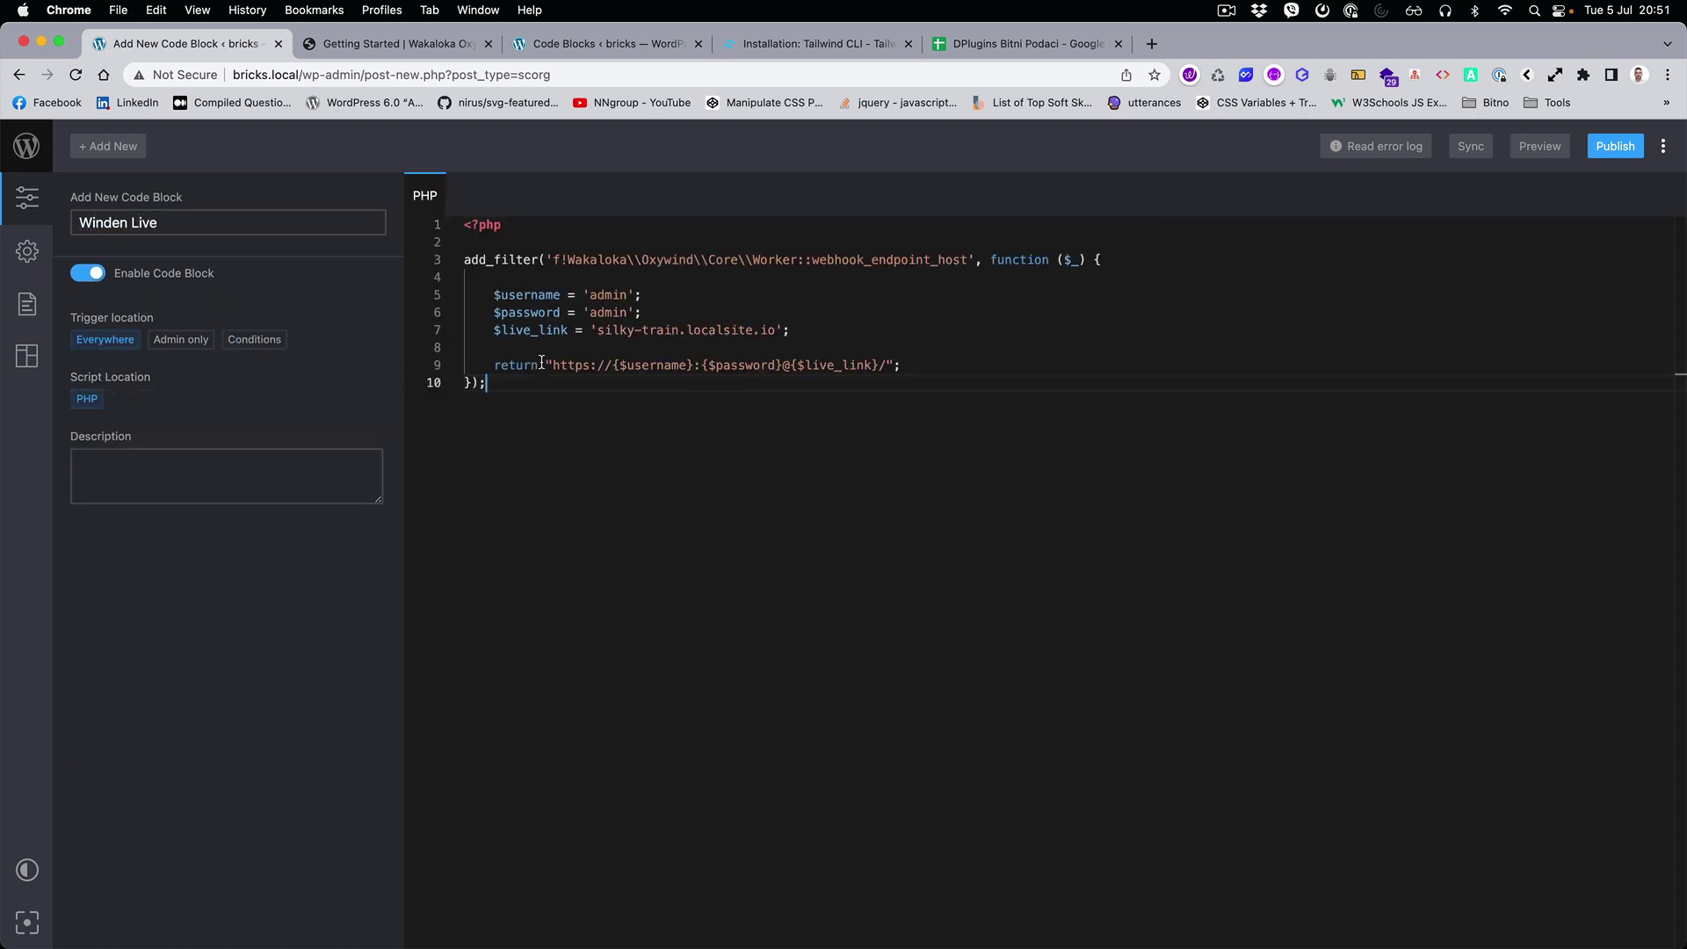
{"action": "key", "text": "Return"}
{"action": "key", "text": "Return"}
Compare the pasted code against the Oxywind guide, ending back in the Winden Live editor
{"action": "left_click", "coordinate": [466, 44]}
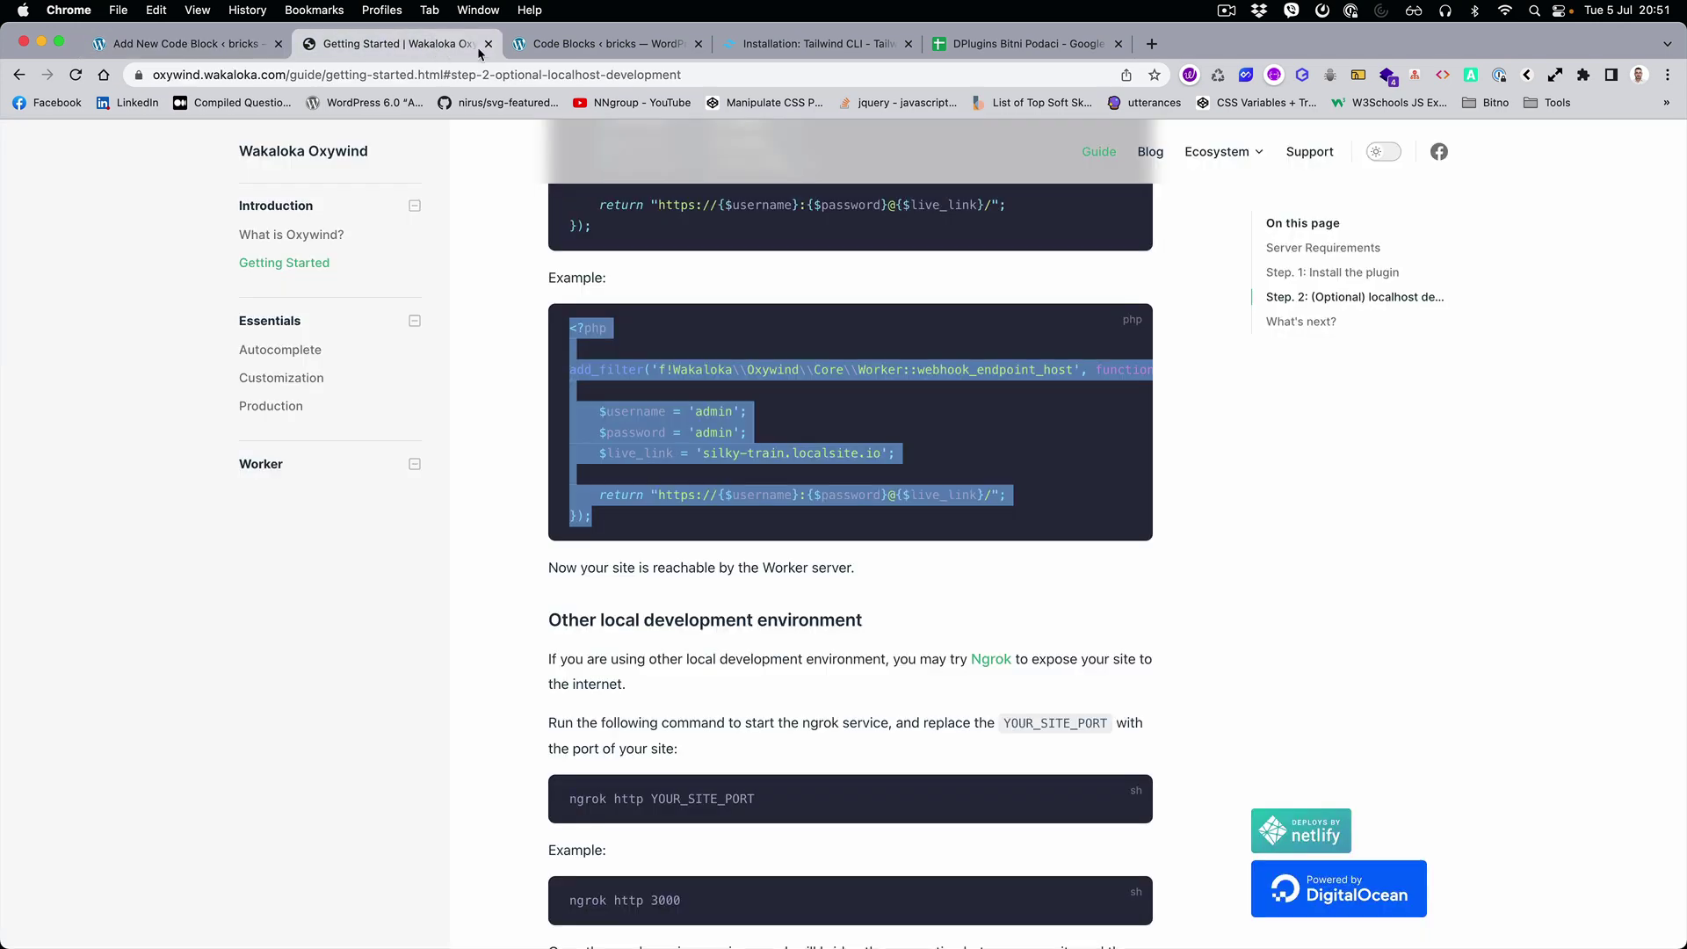
{"action": "left_click", "coordinate": [596, 46]}
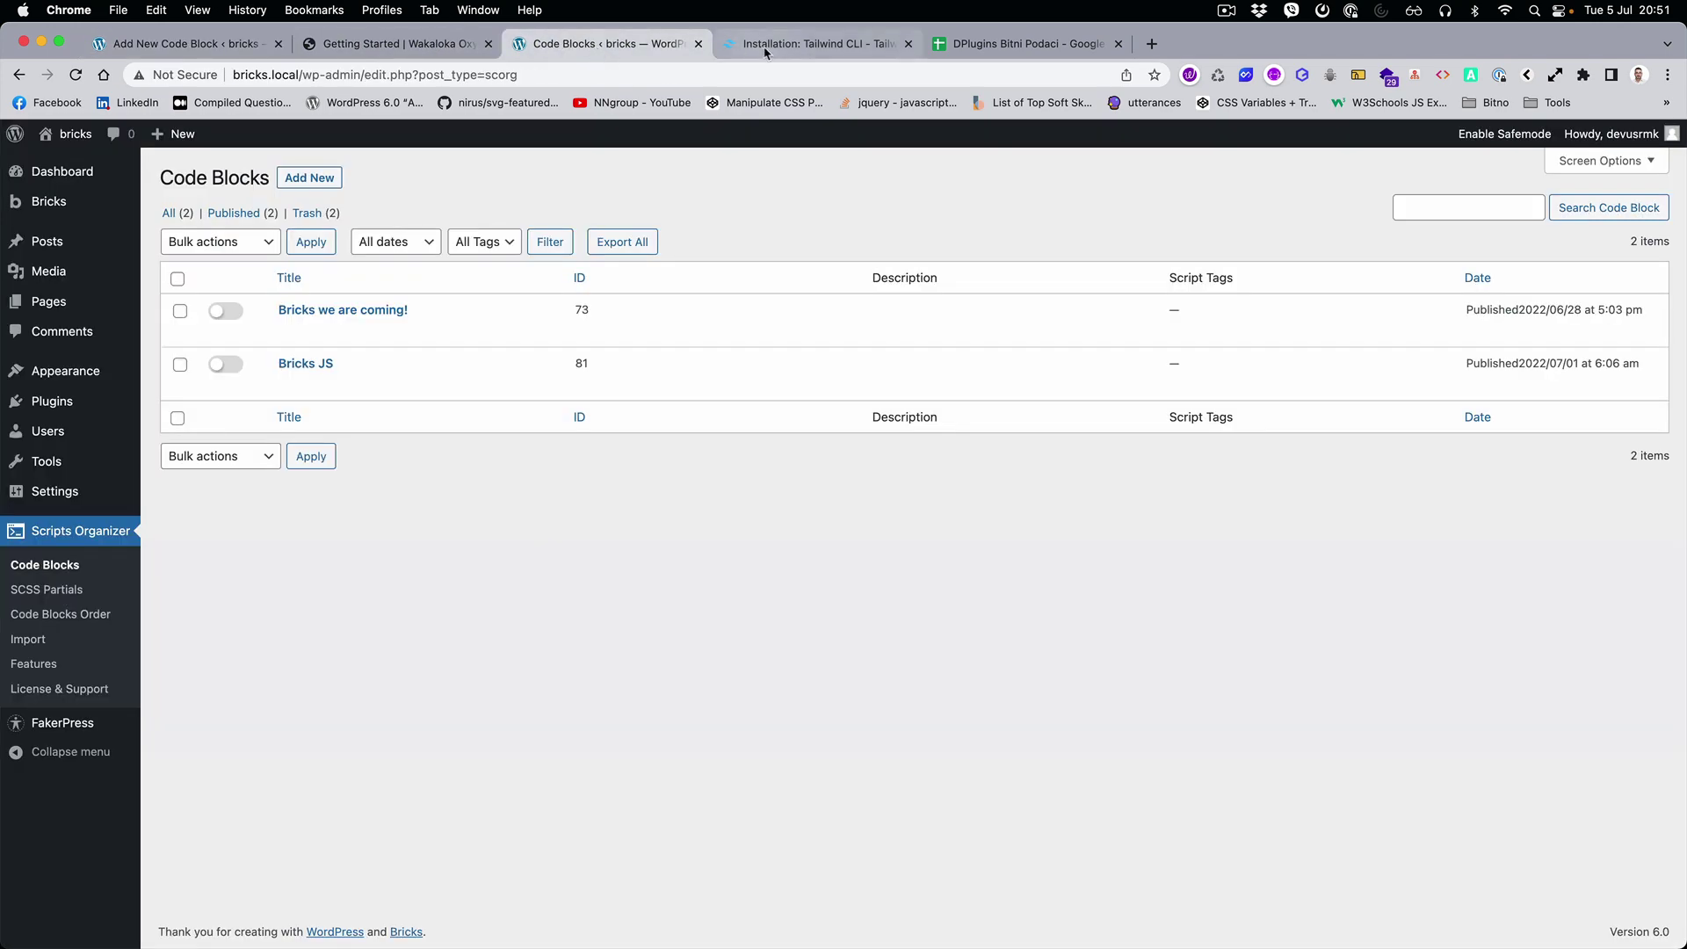
{"action": "left_click", "coordinate": [423, 45]}
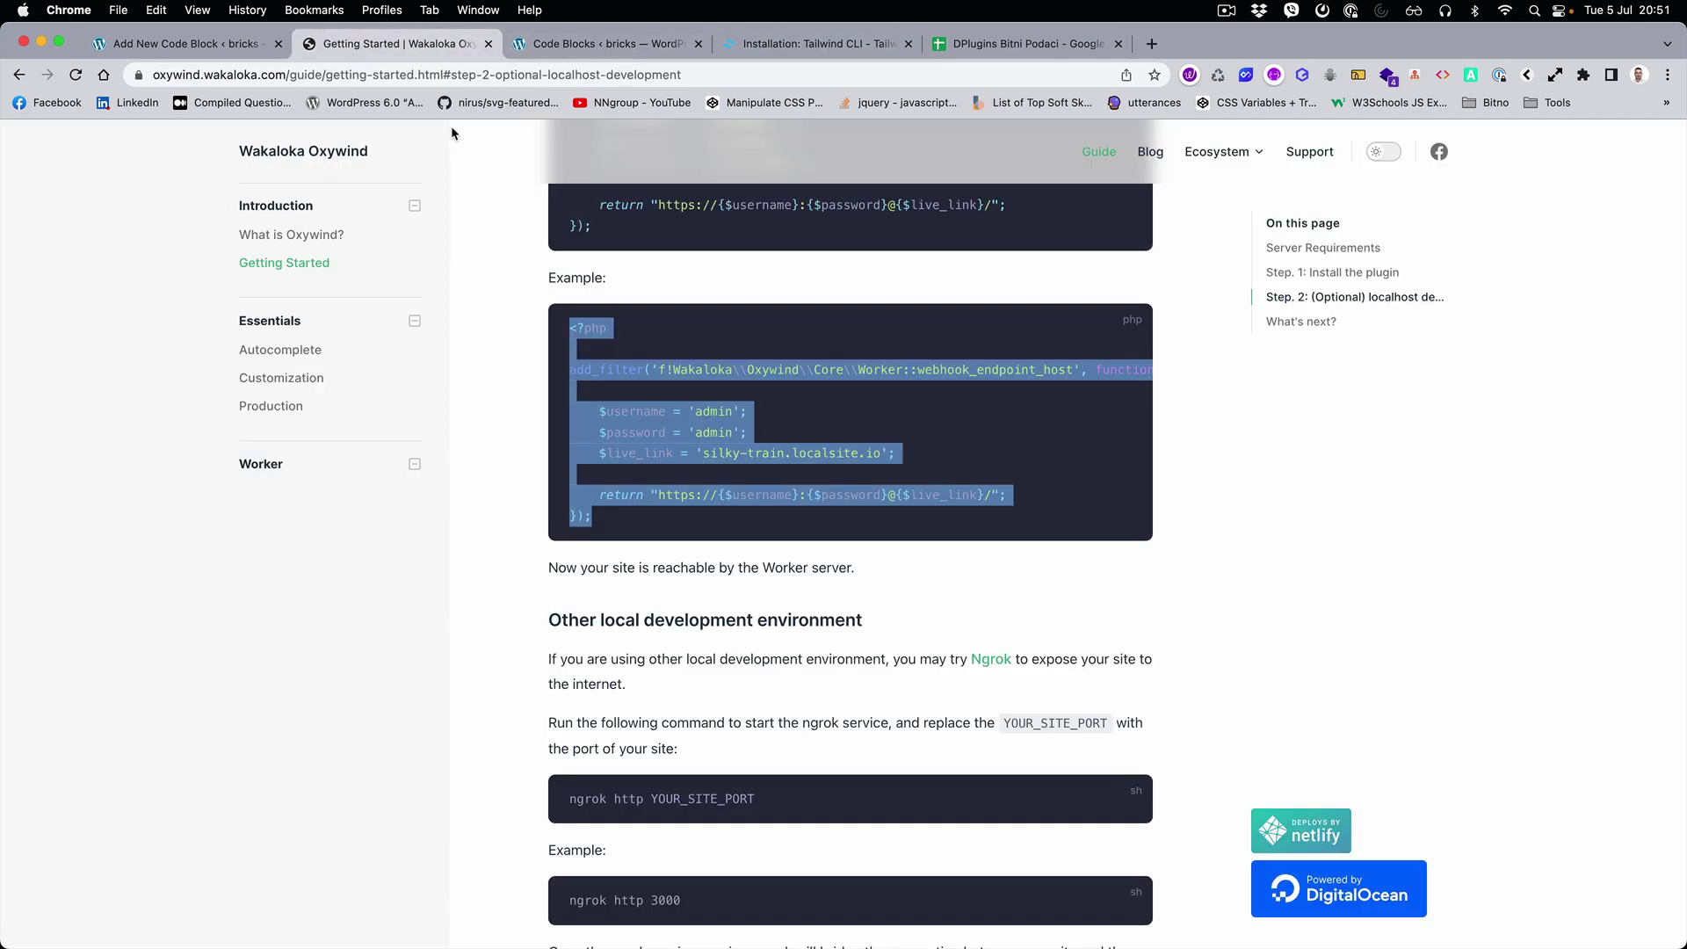
{"action": "left_click", "coordinate": [219, 45]}
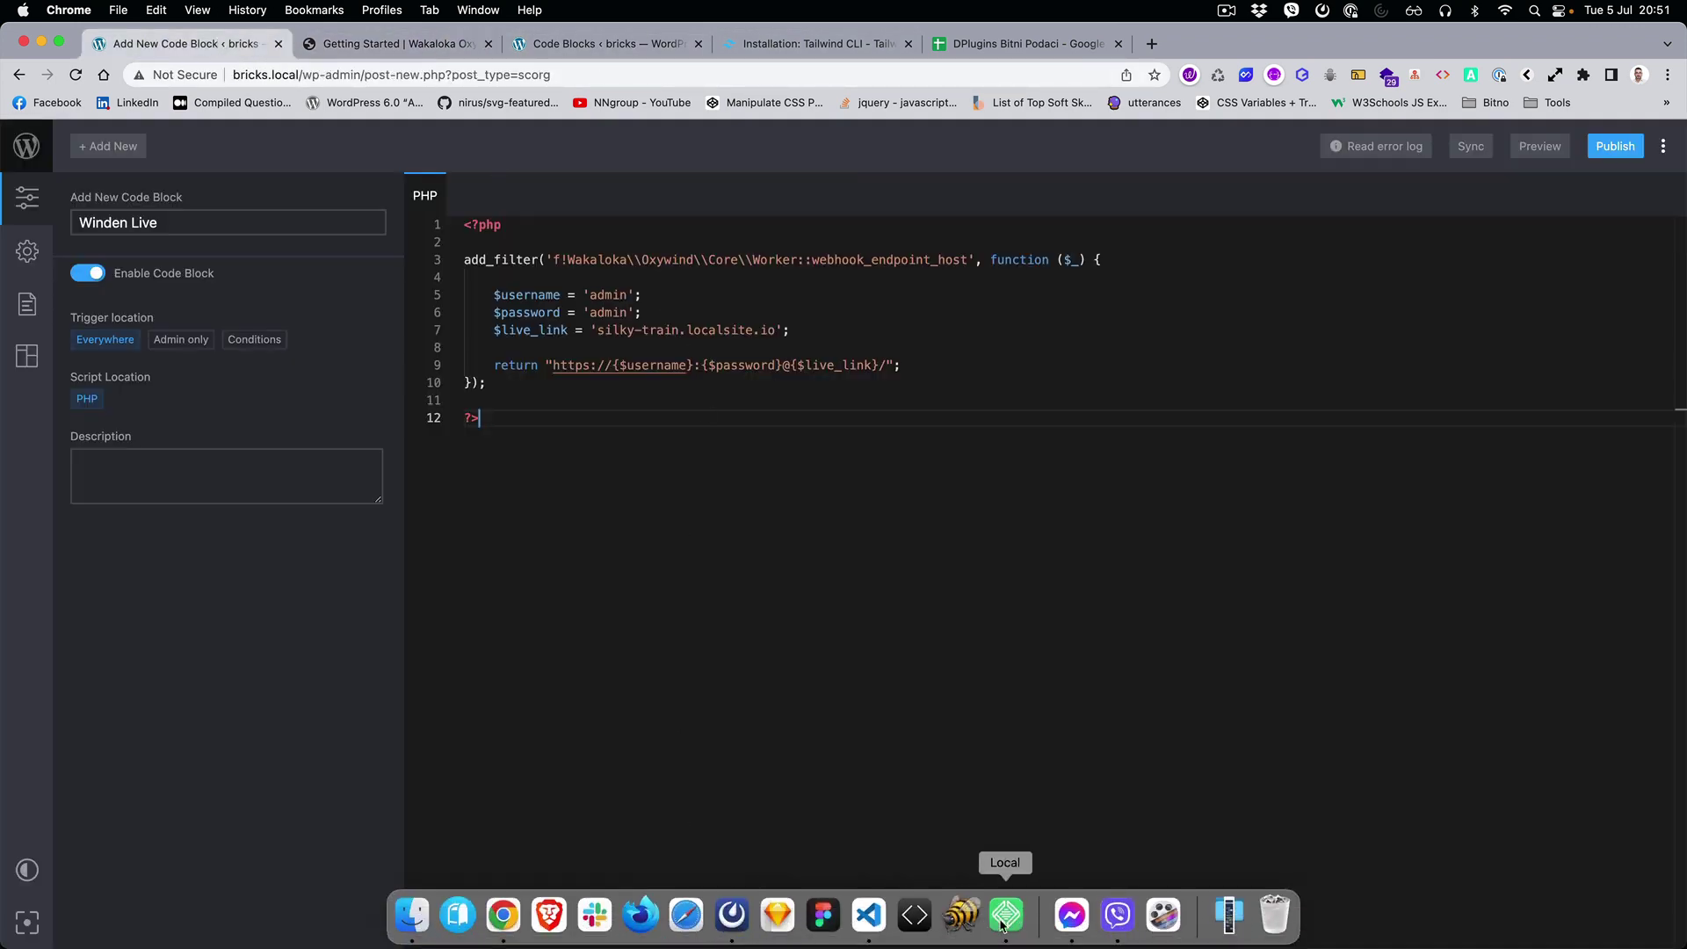
Replace the URL on line 7 with the Live Link address few-noise.localsite.io
{"action": "left_click", "coordinate": [999, 918]}
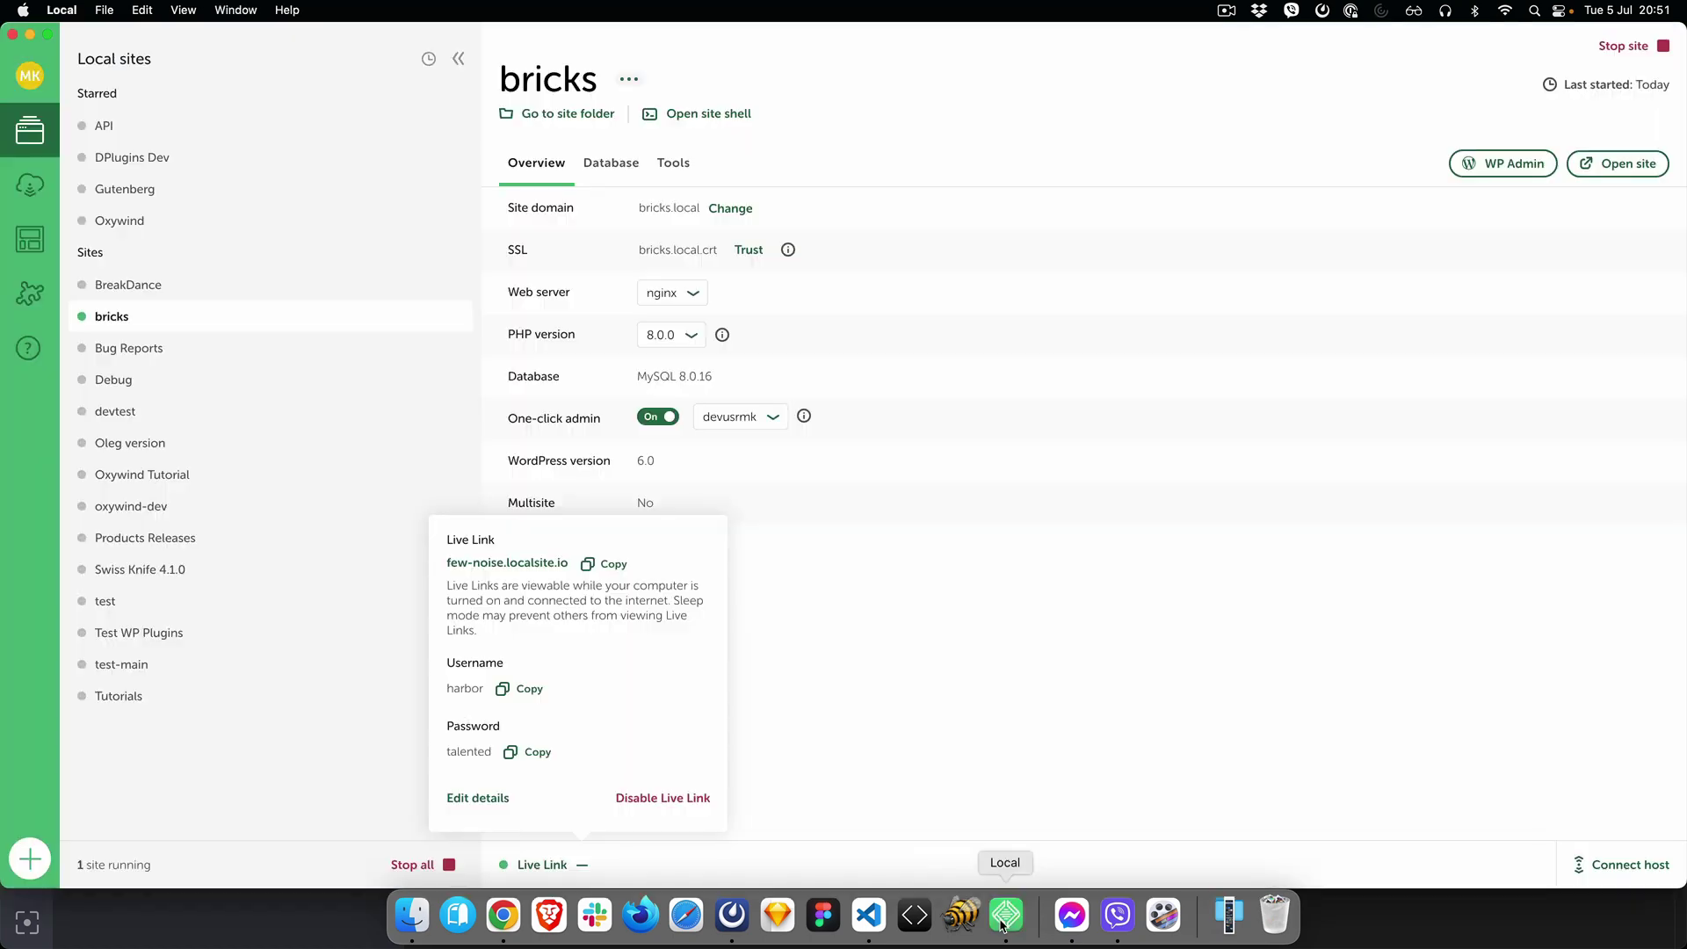
{"action": "left_click", "coordinate": [616, 565]}
{"action": "left_click", "coordinate": [452, 918]}
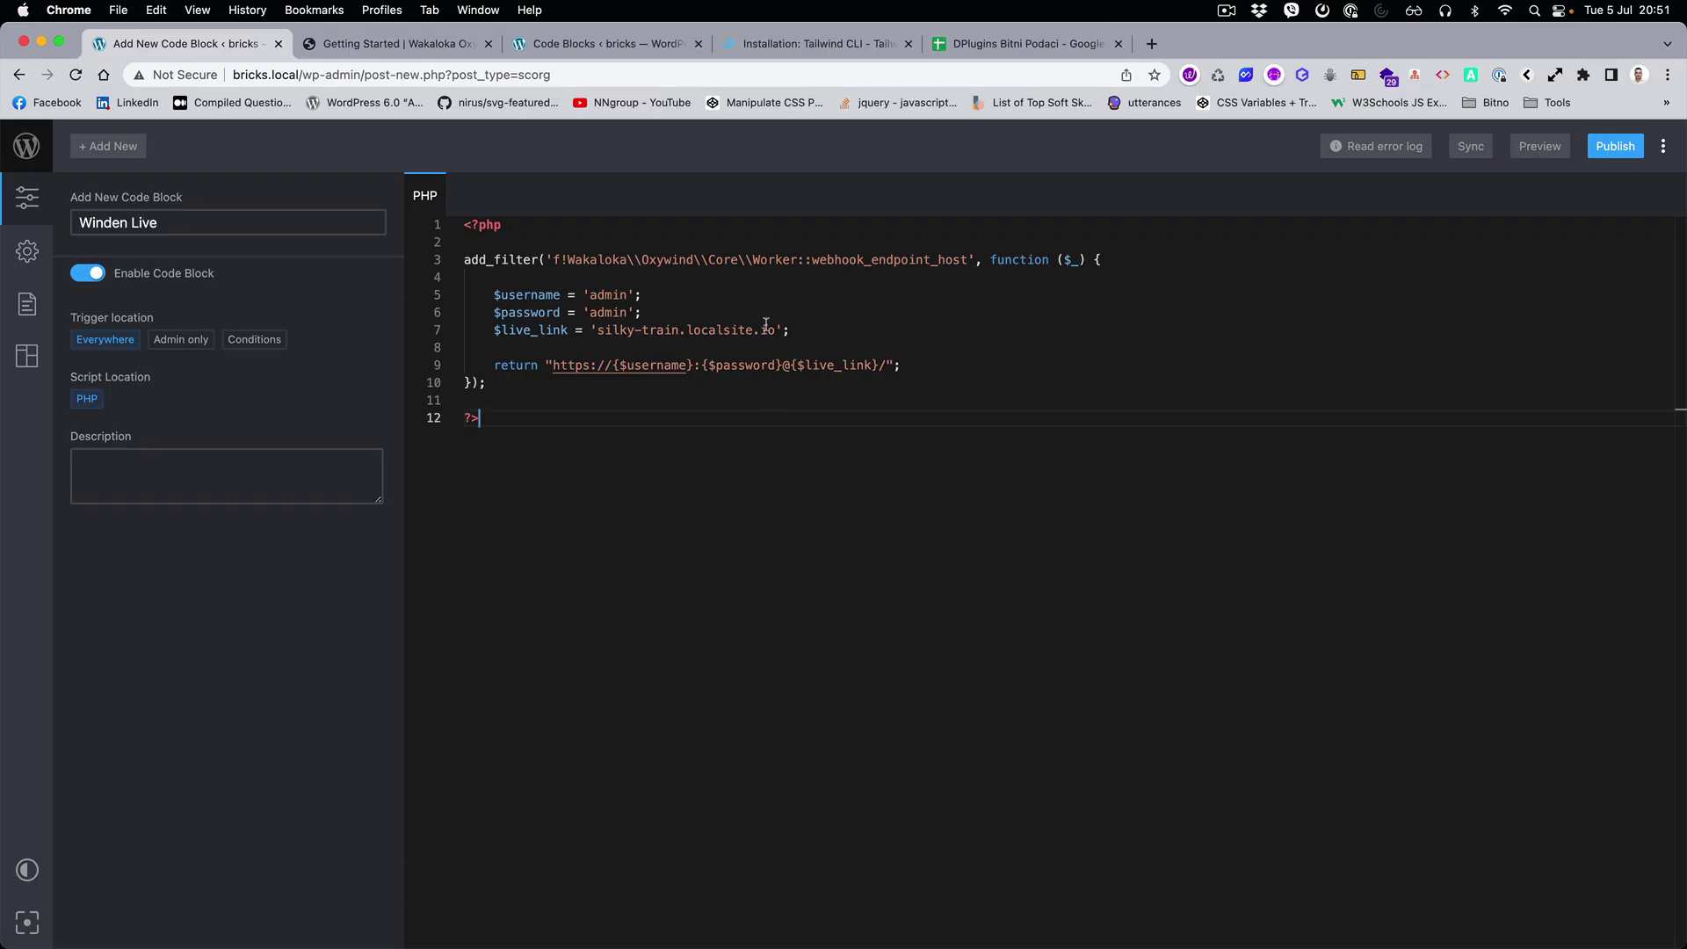
{"action": "left_click_drag", "start_coordinate": [598, 329], "coordinate": [784, 331]}
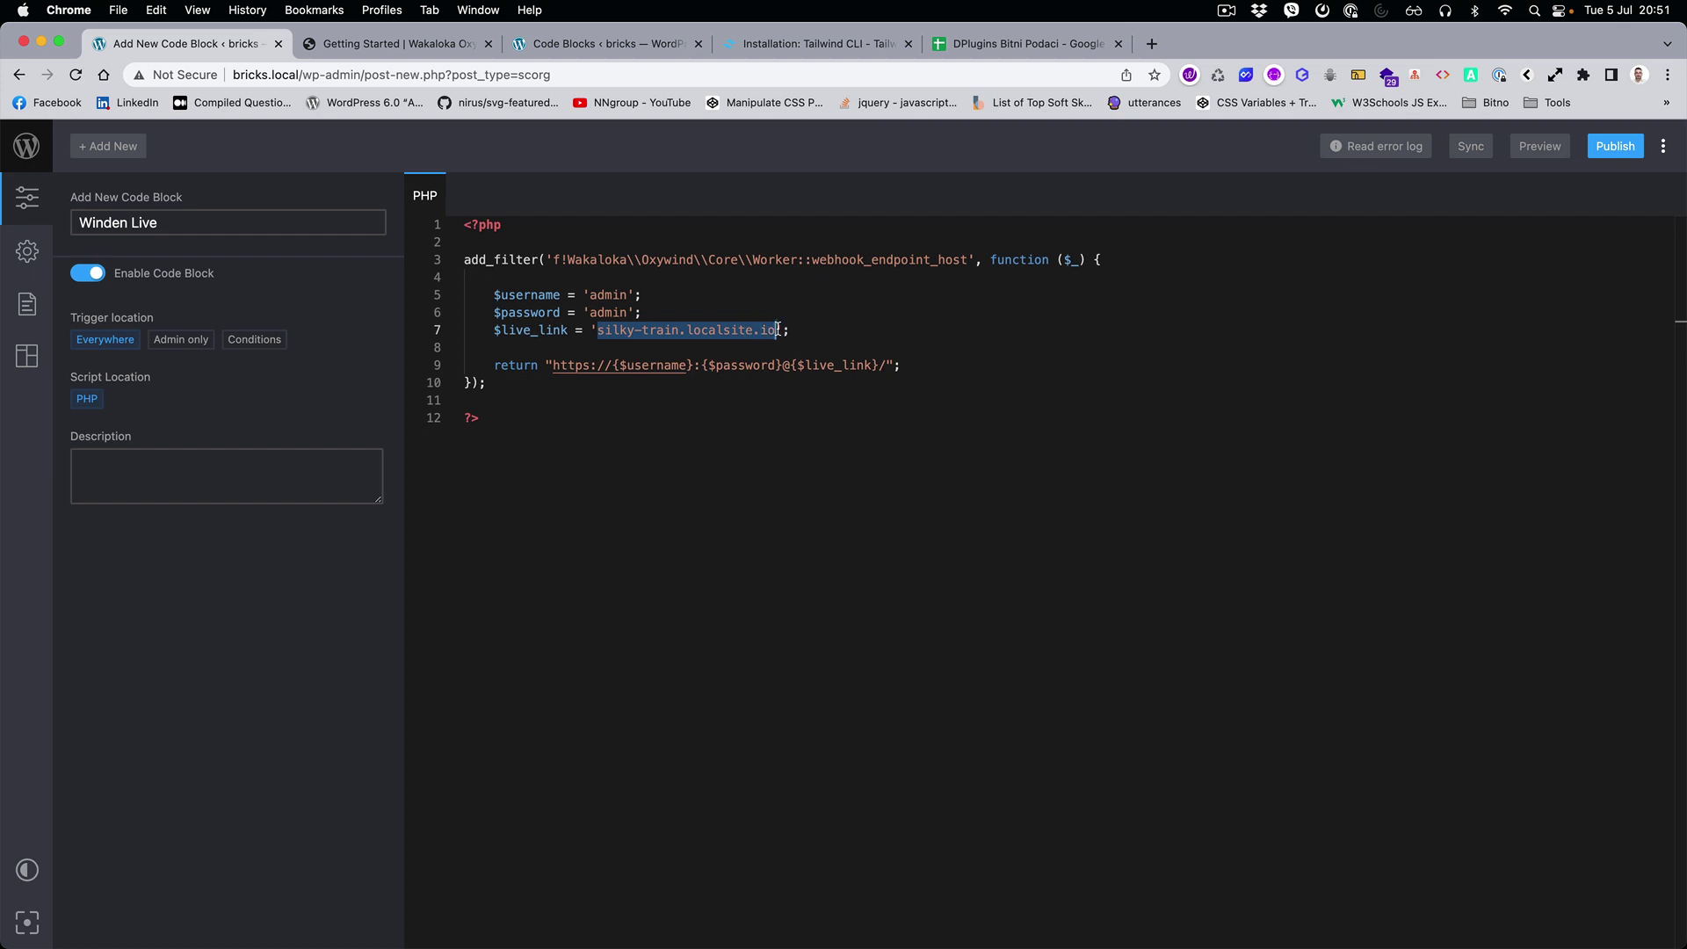
{"action": "key", "text": "super+v"}
{"action": "key", "text": "super+z"}
{"action": "key", "text": "super+shift+z"}
{"action": "key", "text": "super+Tab"}
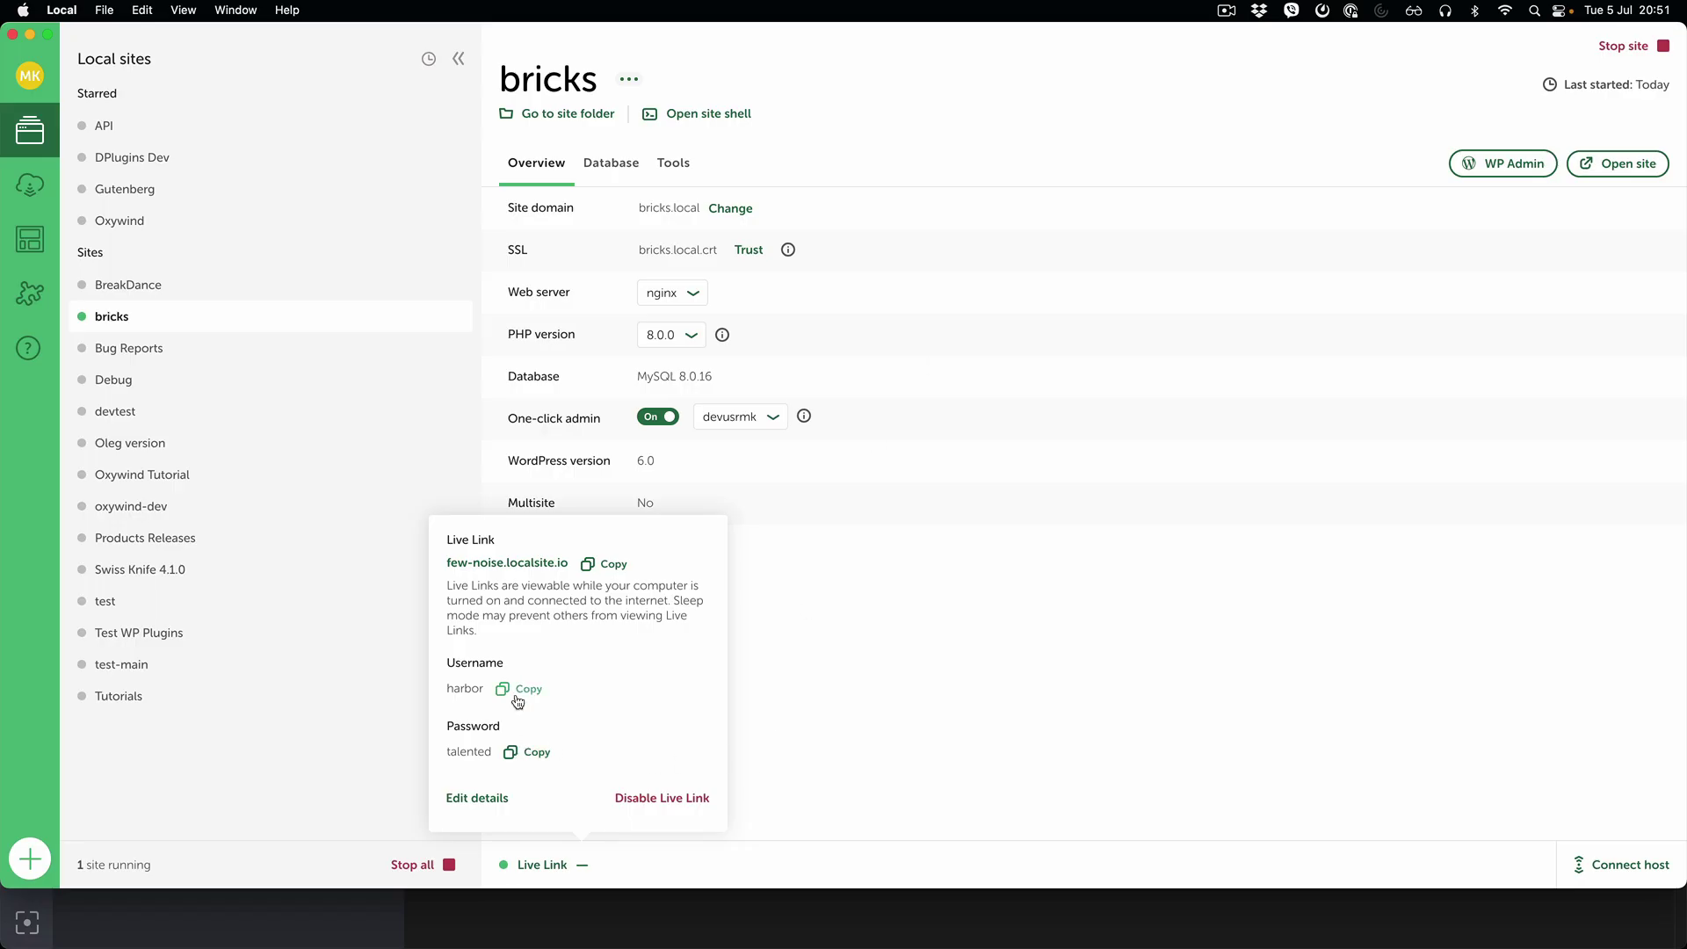
{"action": "key", "text": "super+Tab"}
Put the Live Link username and password on lines 5–6 and publish Winden Live
{"action": "double_click", "coordinate": [608, 293]}
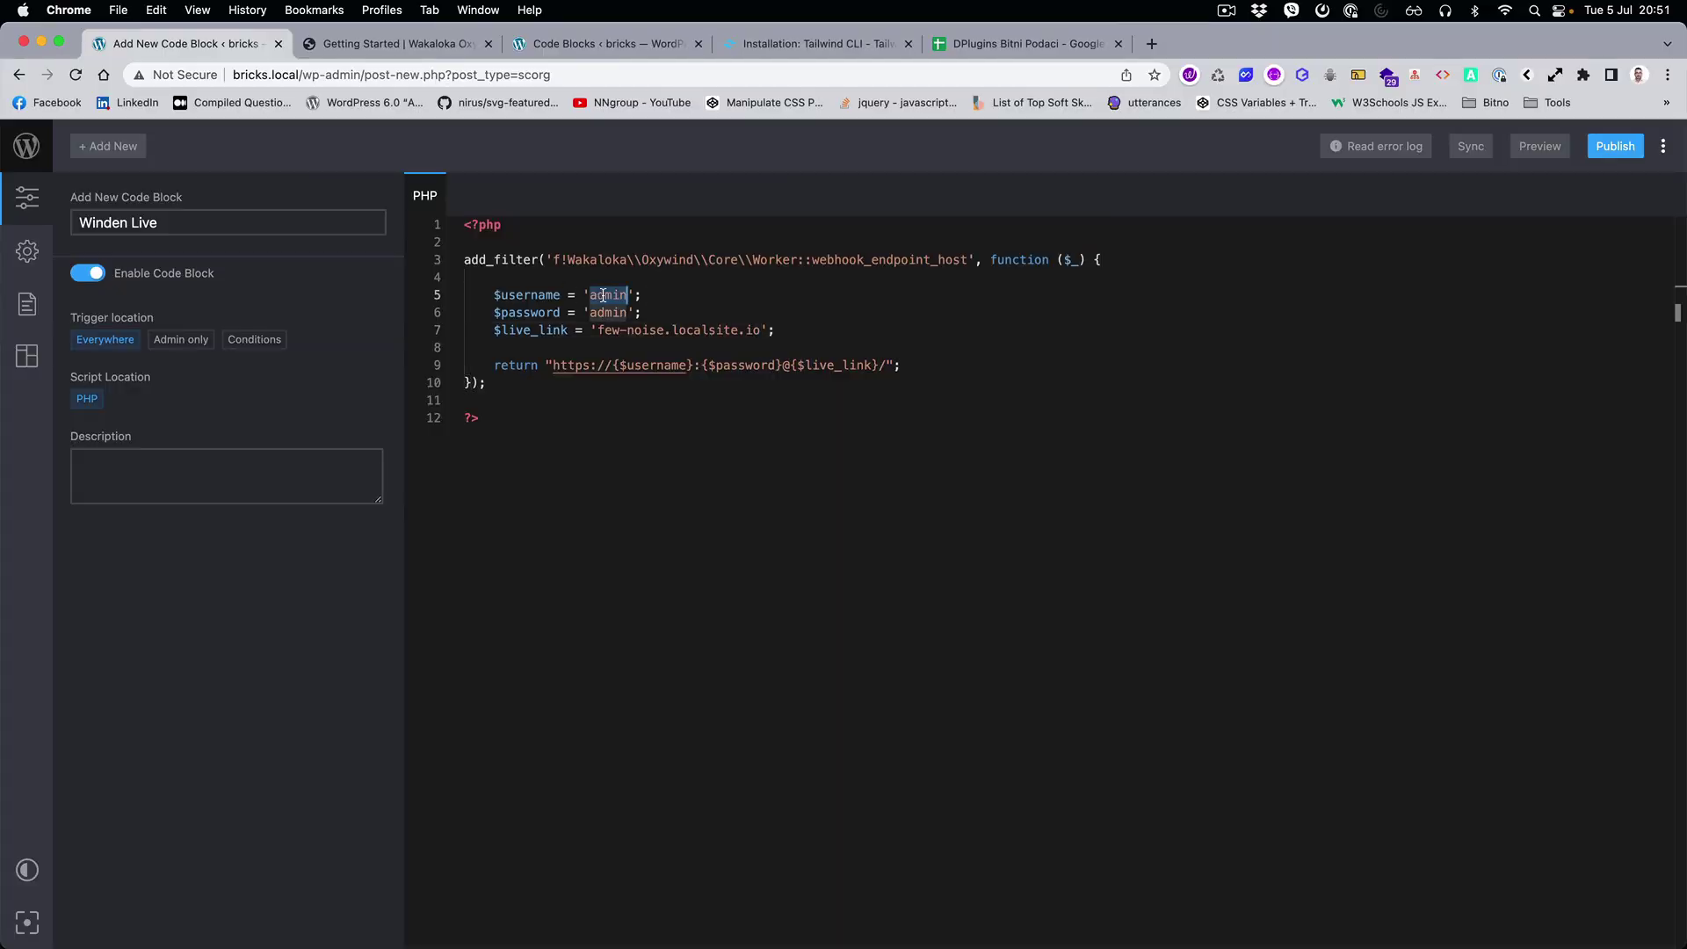
{"action": "key", "text": "super+v"}
{"action": "key", "text": "super+Tab"}
{"action": "left_click", "coordinate": [536, 752]}
{"action": "key", "text": "super+Tab"}
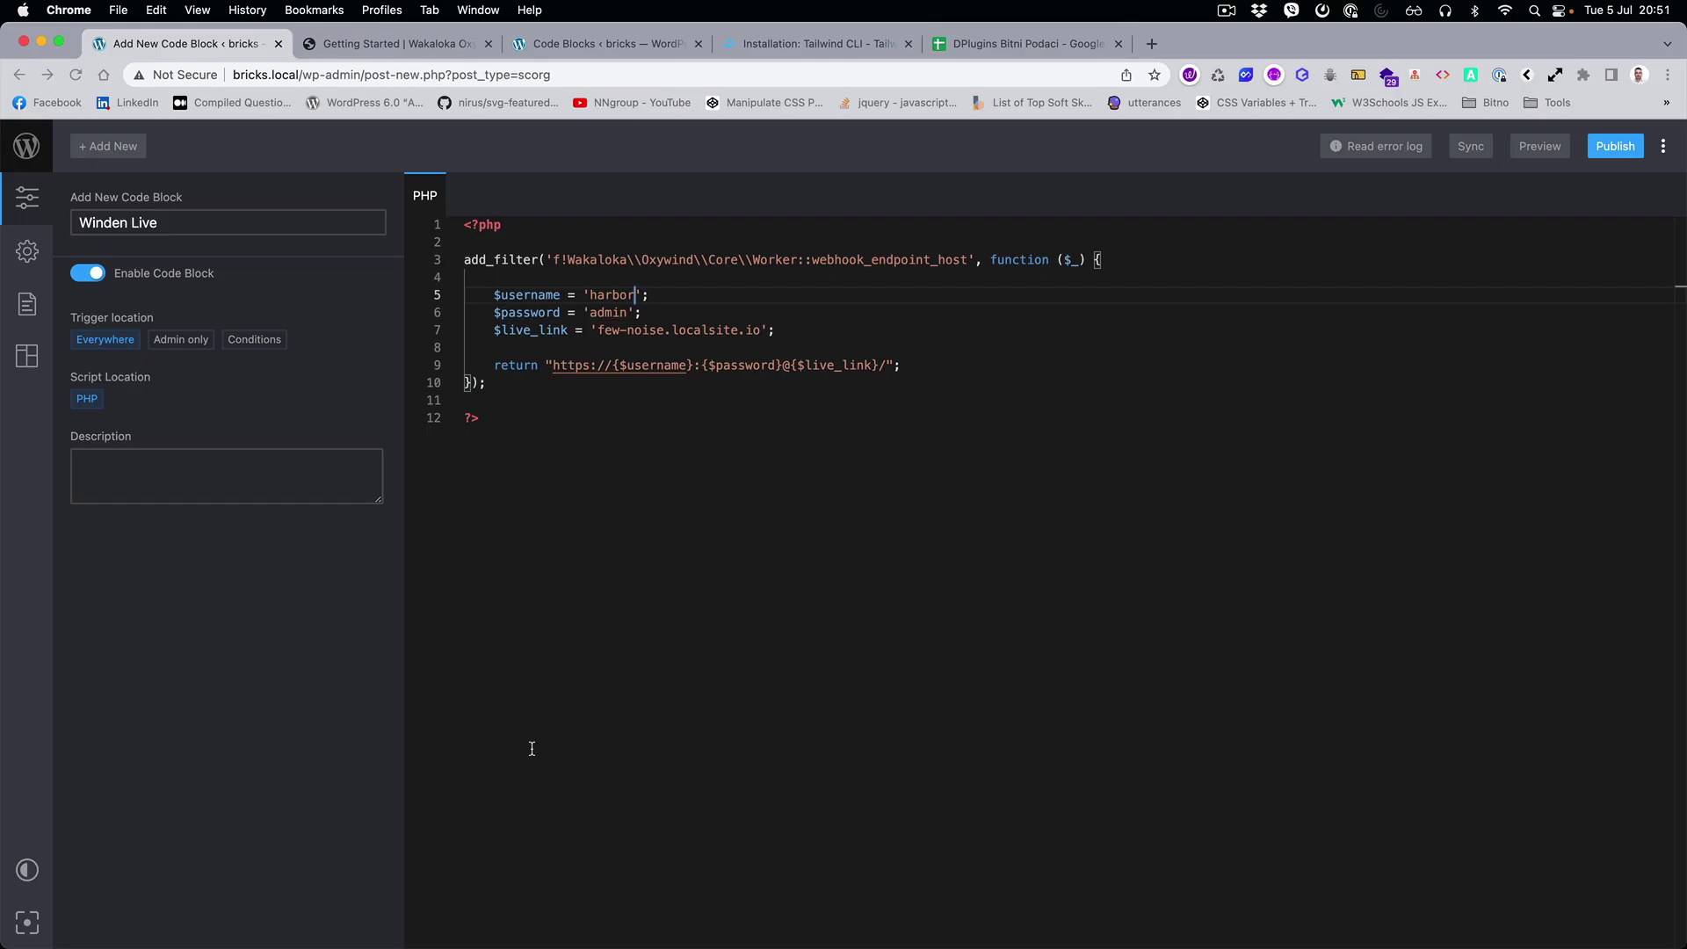
{"action": "double_click", "coordinate": [611, 312]}
{"action": "key", "text": "super+v"}
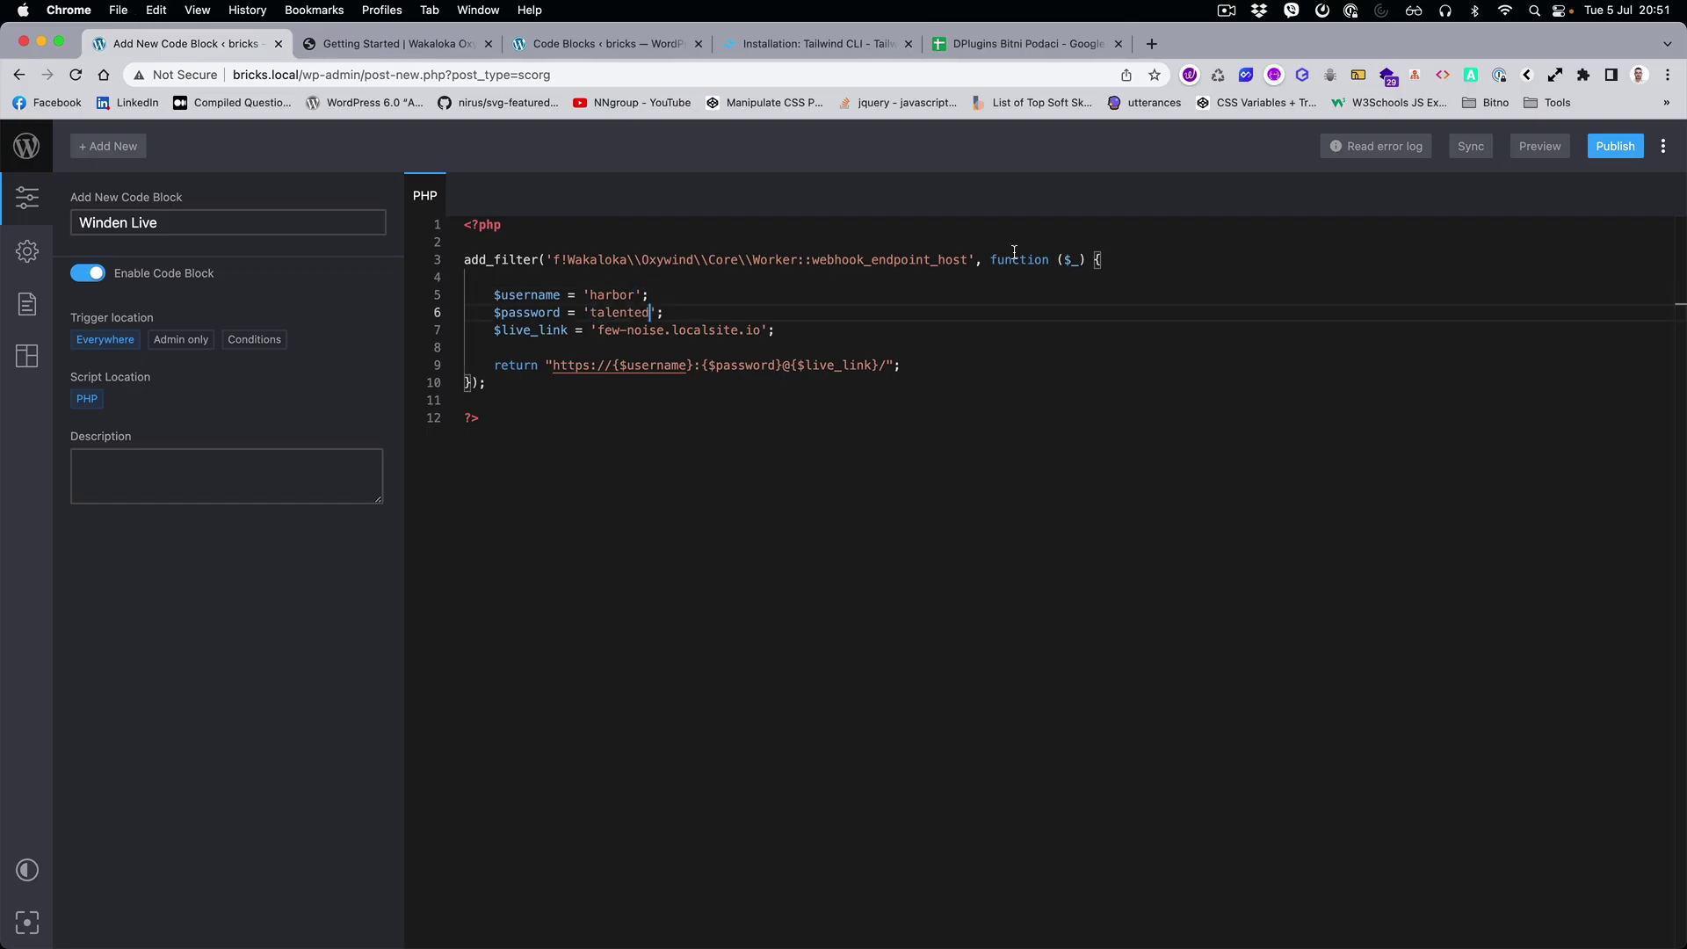
{"action": "left_click", "coordinate": [1608, 150]}
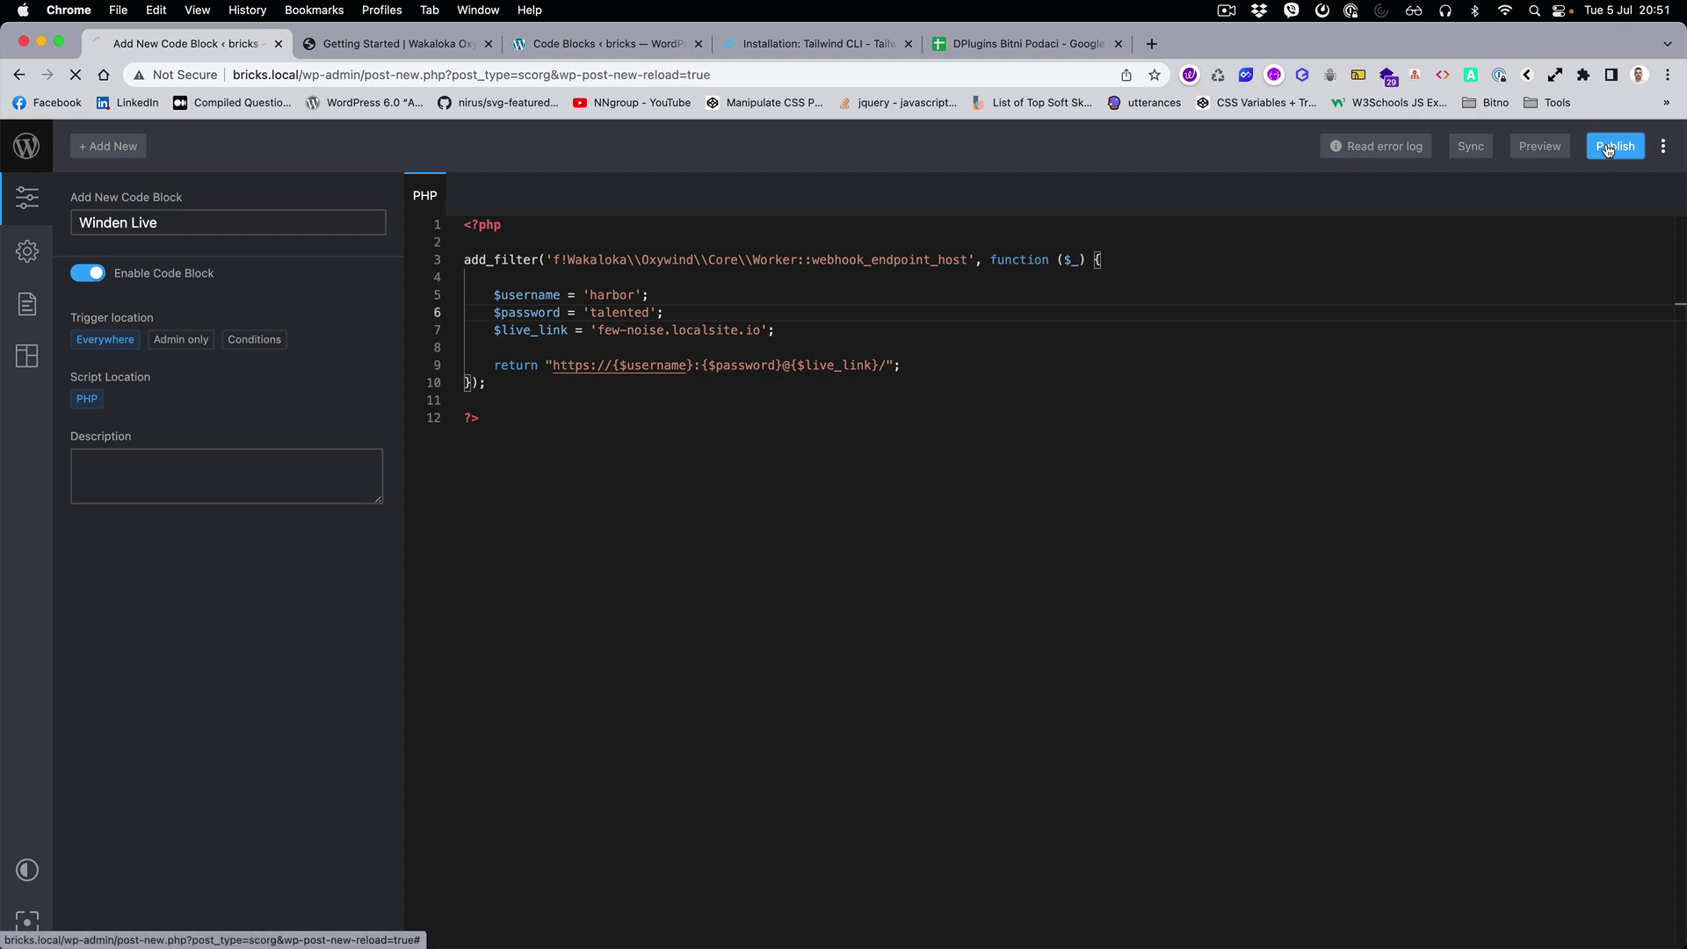
{"action": "left_click", "coordinate": [26, 152]}
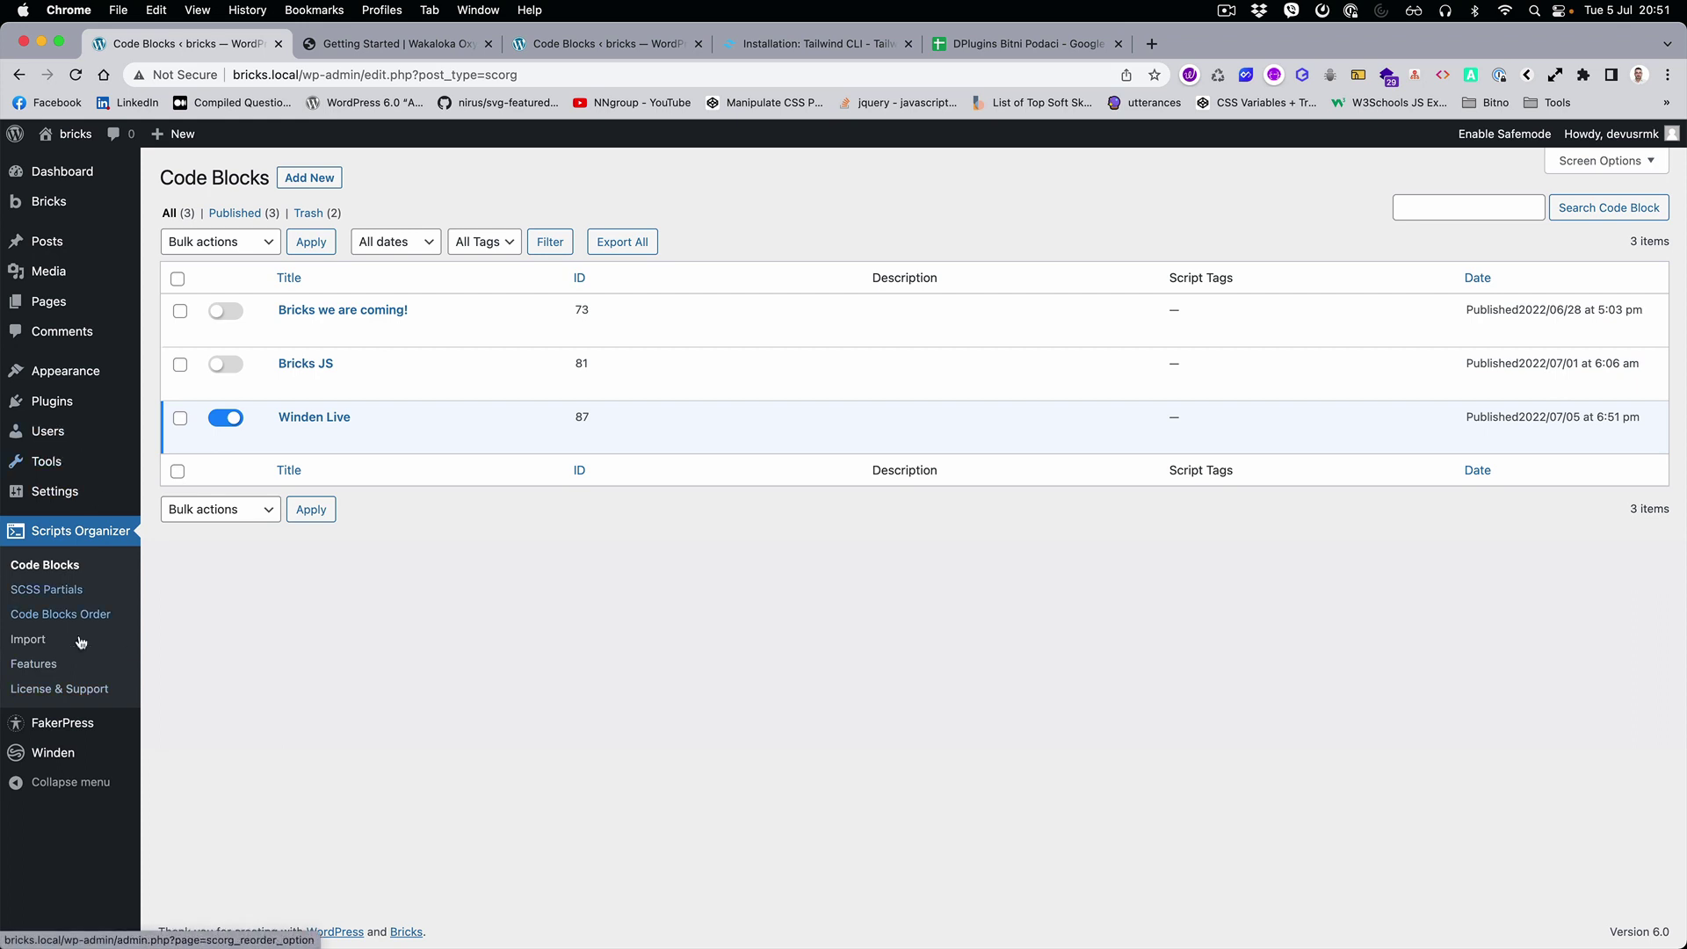
Look through the Winden settings, then go to the Pages list showing Sample Page
{"action": "left_click", "coordinate": [52, 754]}
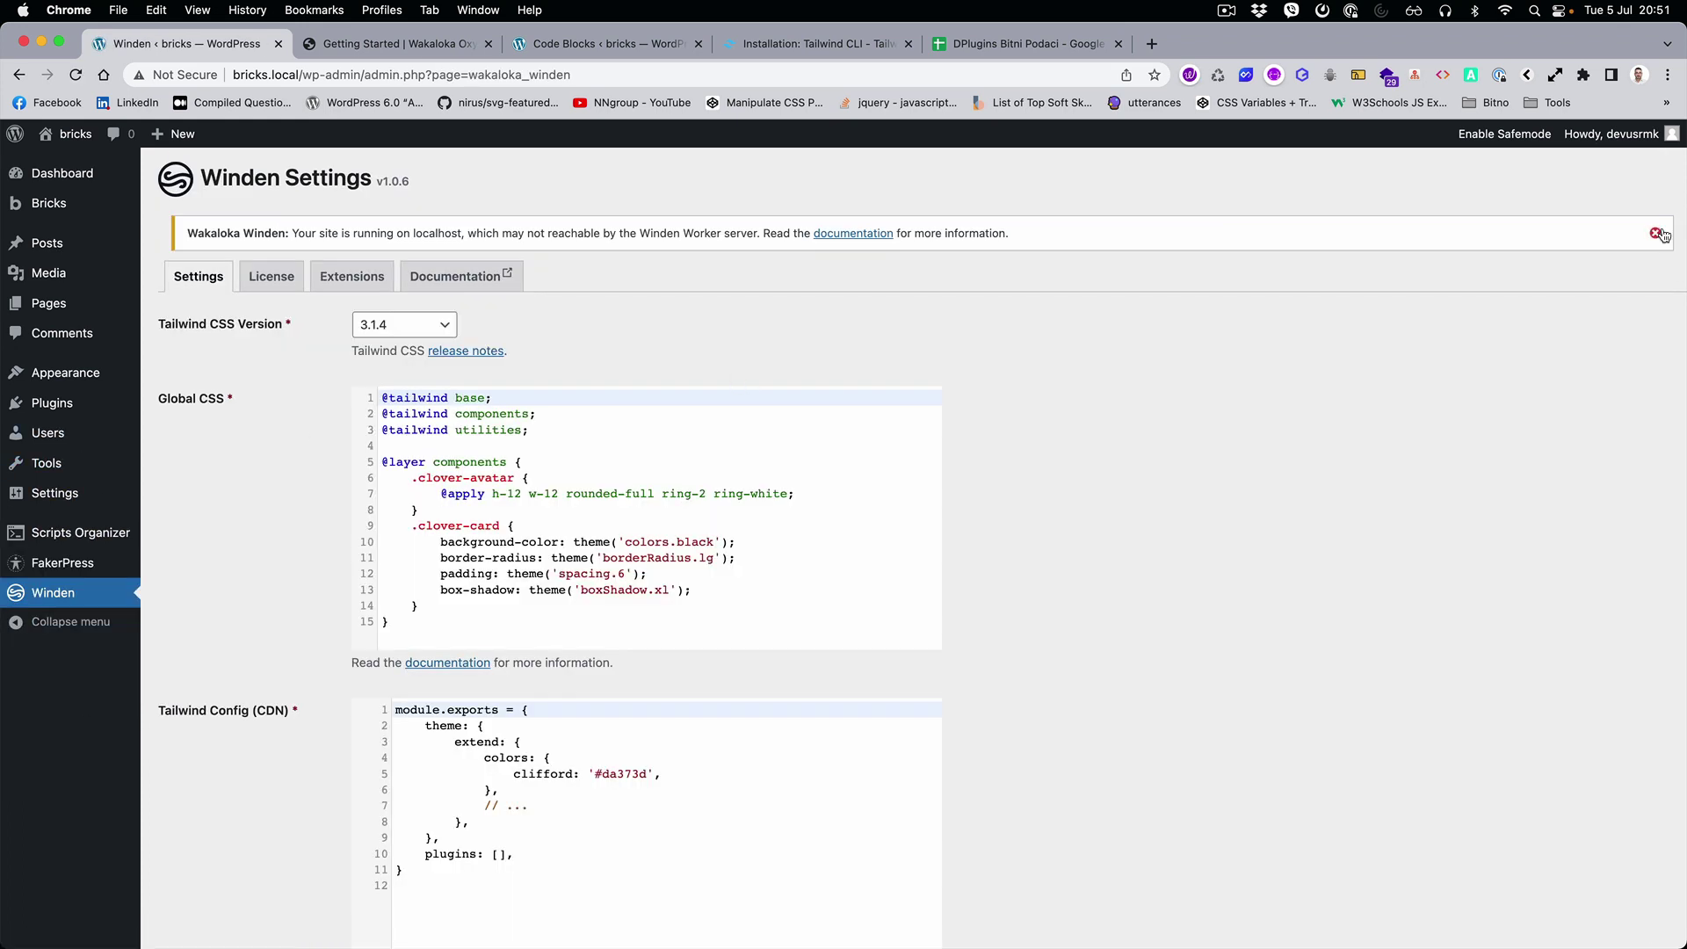
{"action": "scroll", "coordinate": [225, 385], "scroll_direction": "down", "scroll_amount": 2}
{"action": "scroll", "coordinate": [227, 383], "scroll_direction": "down", "scroll_amount": 10}
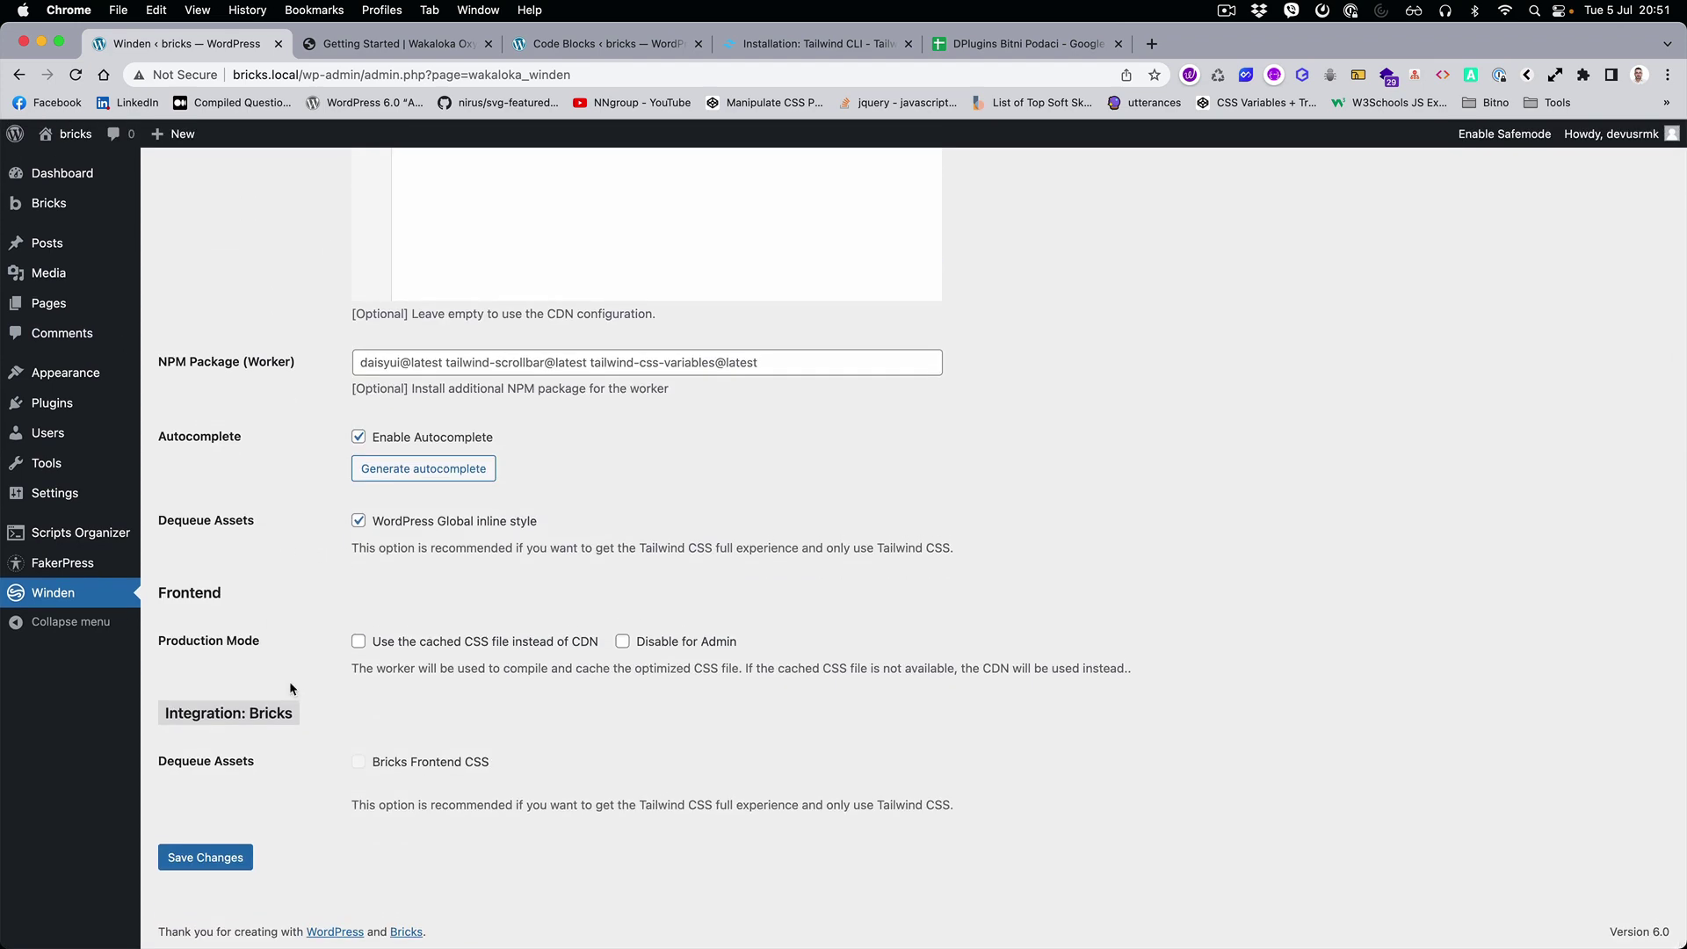
{"action": "scroll", "coordinate": [291, 688], "scroll_direction": "up", "scroll_amount": 15}
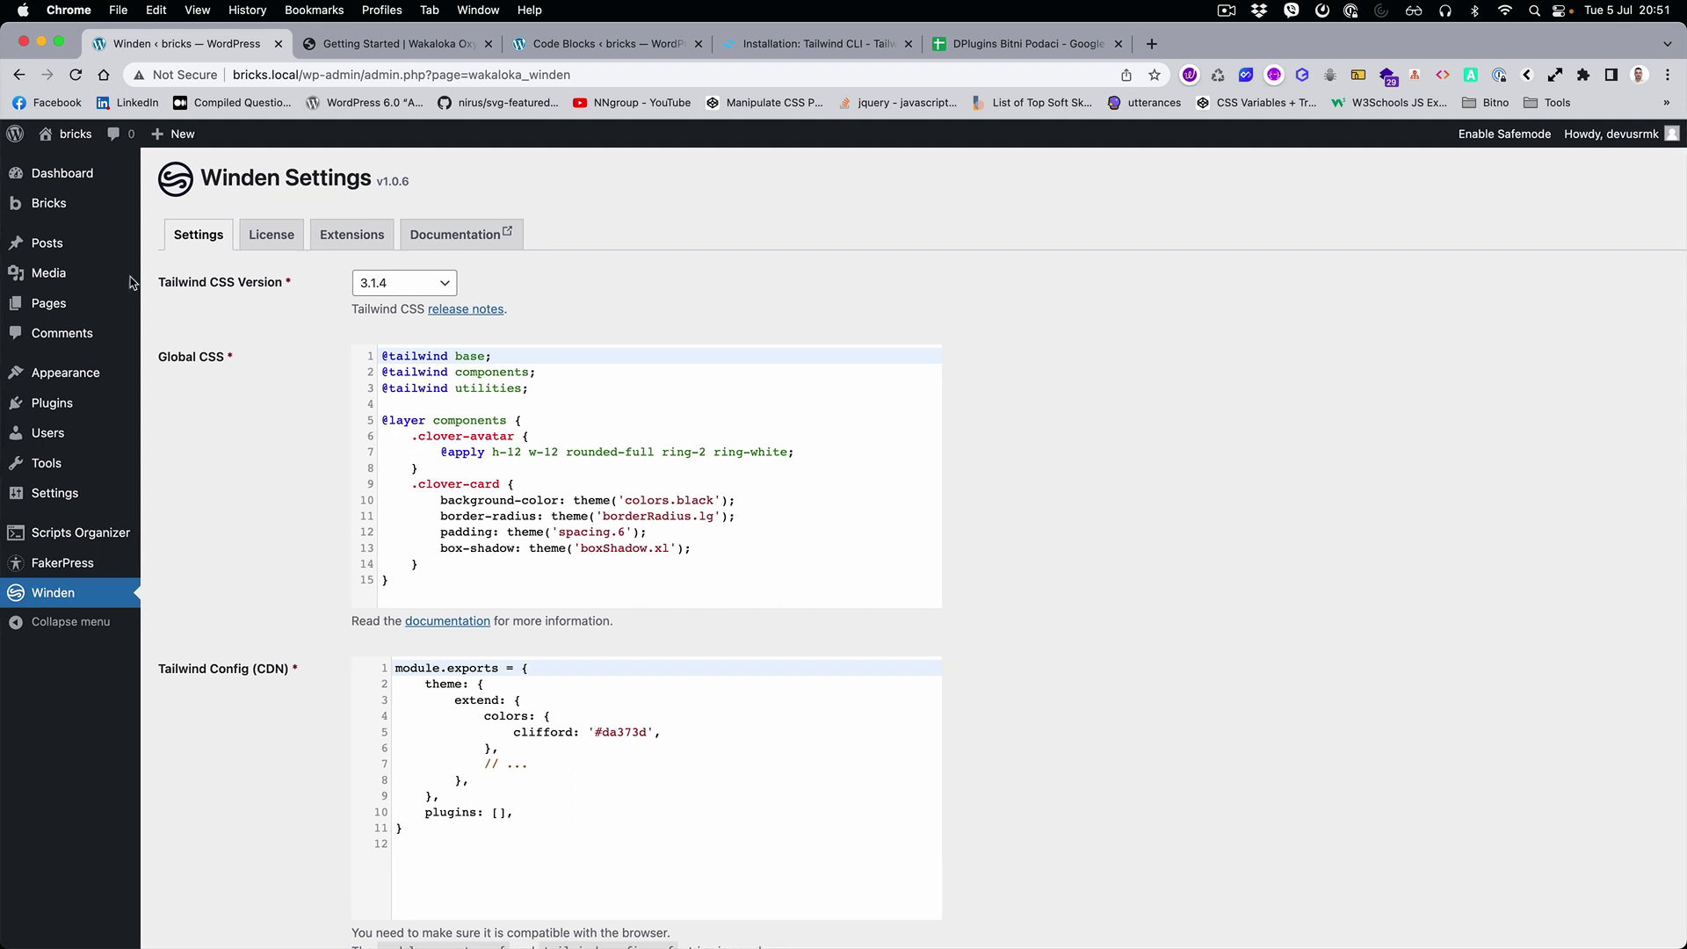
{"action": "mouse_move", "coordinate": [158, 273]}
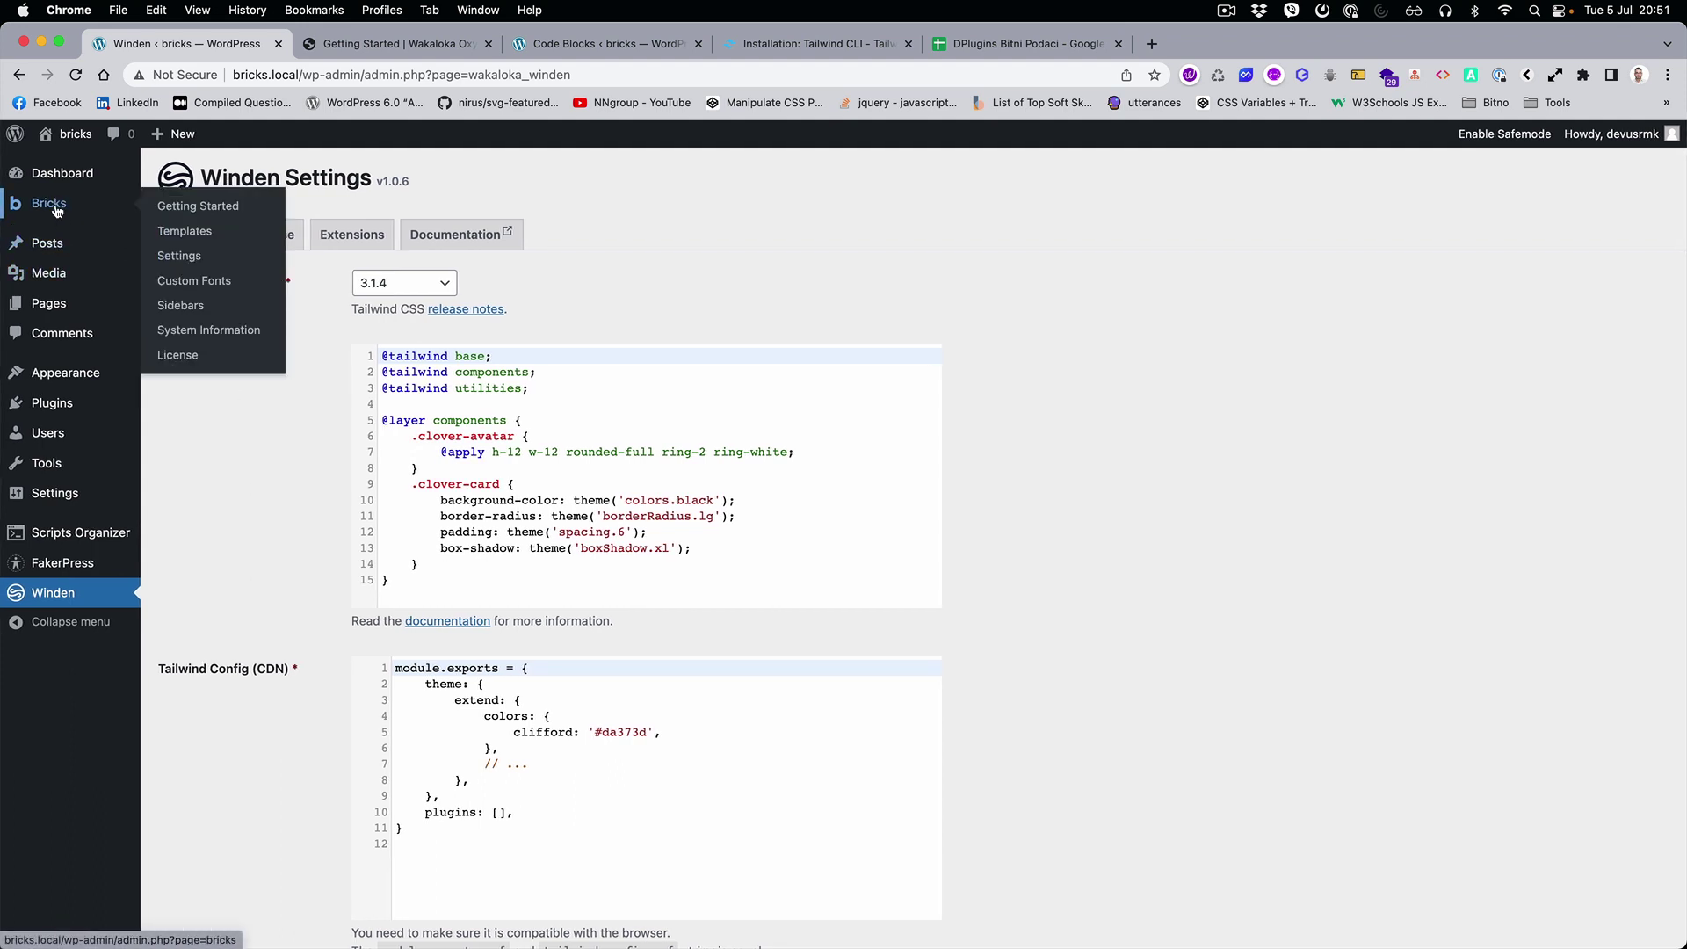
{"action": "left_click", "coordinate": [49, 304]}
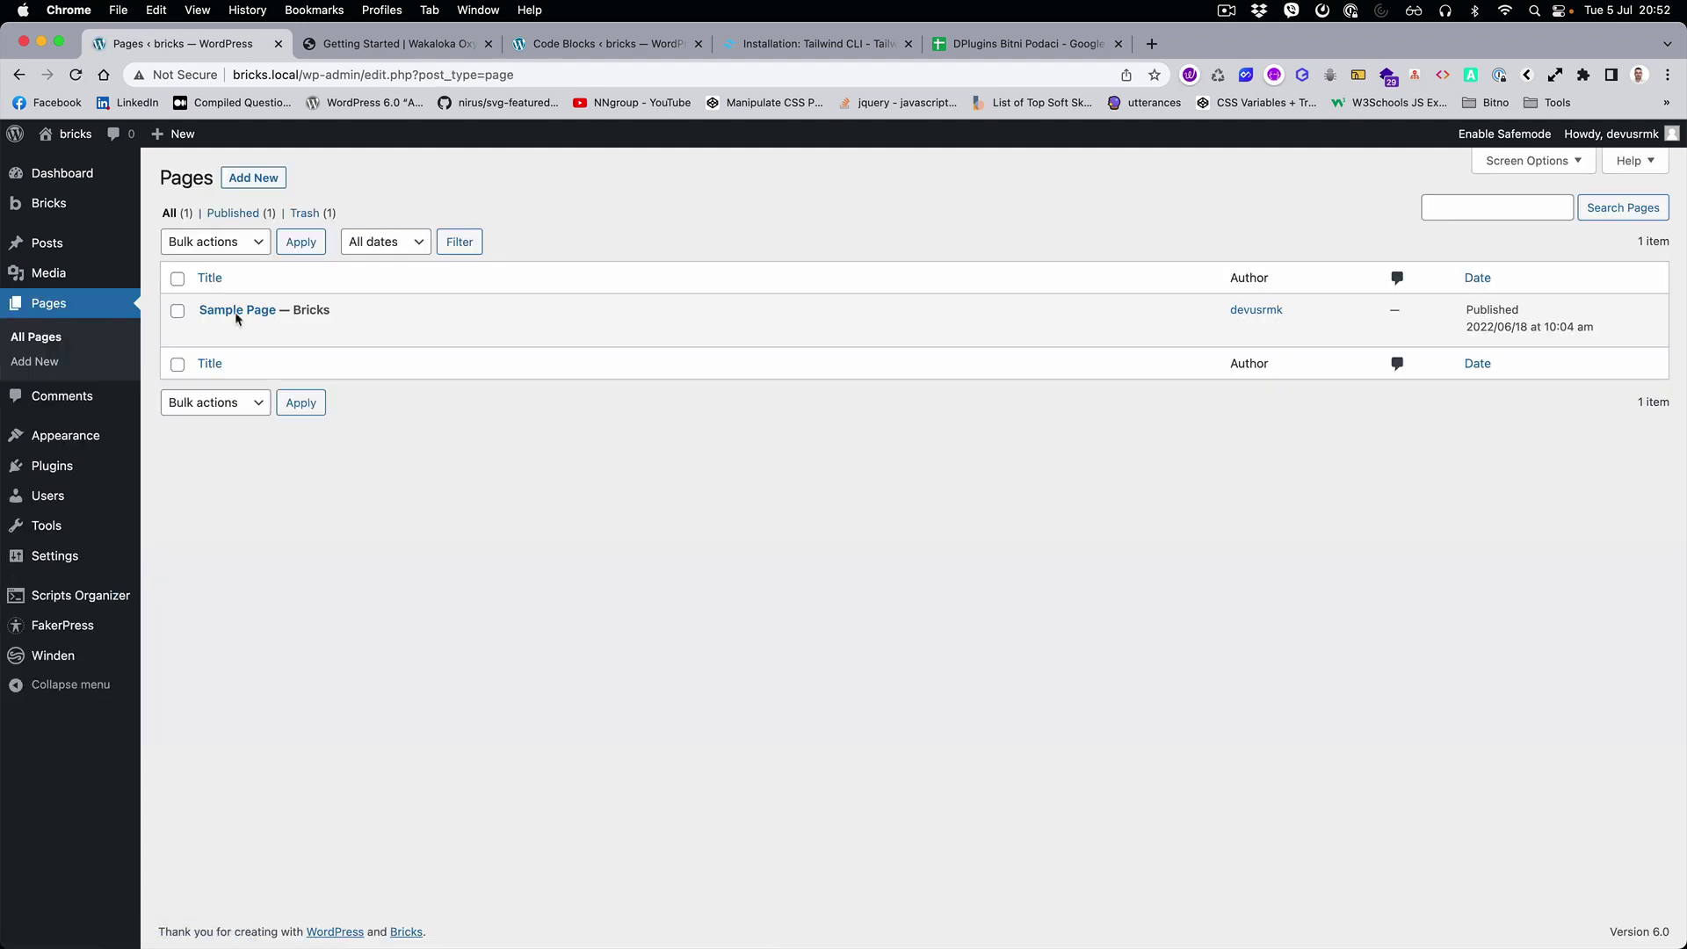
Open Sample Page in Bricks, select its Container, and start entering a CSS class
{"action": "left_click", "coordinate": [391, 331]}
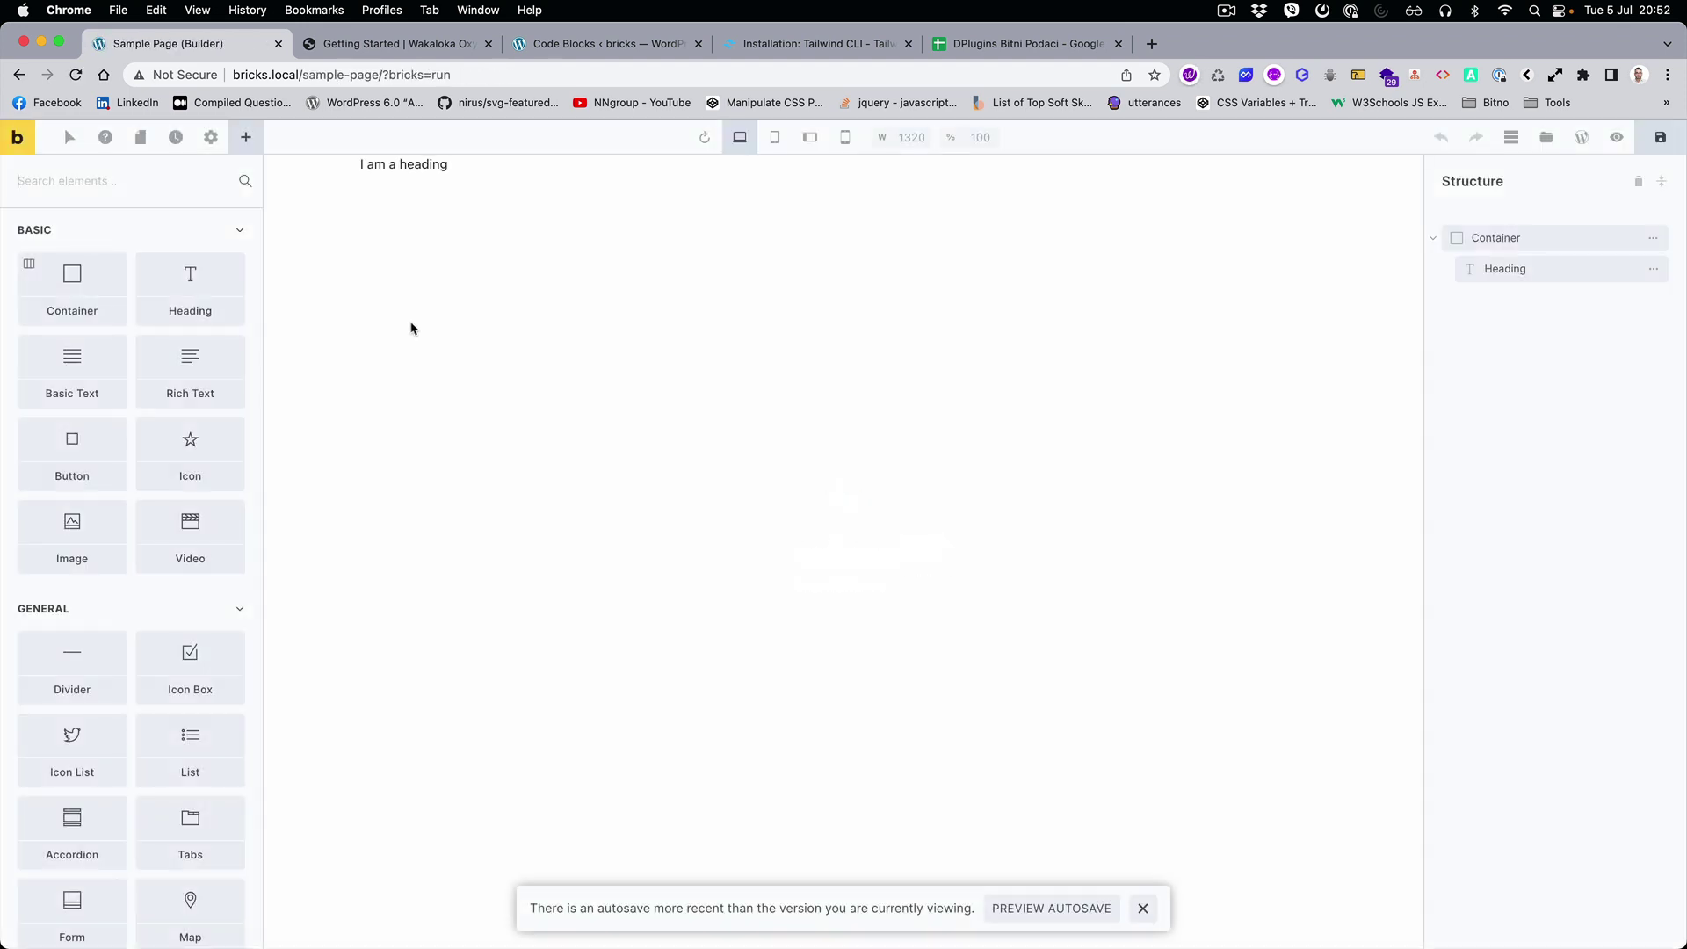
{"action": "mouse_move", "coordinate": [1653, 243]}
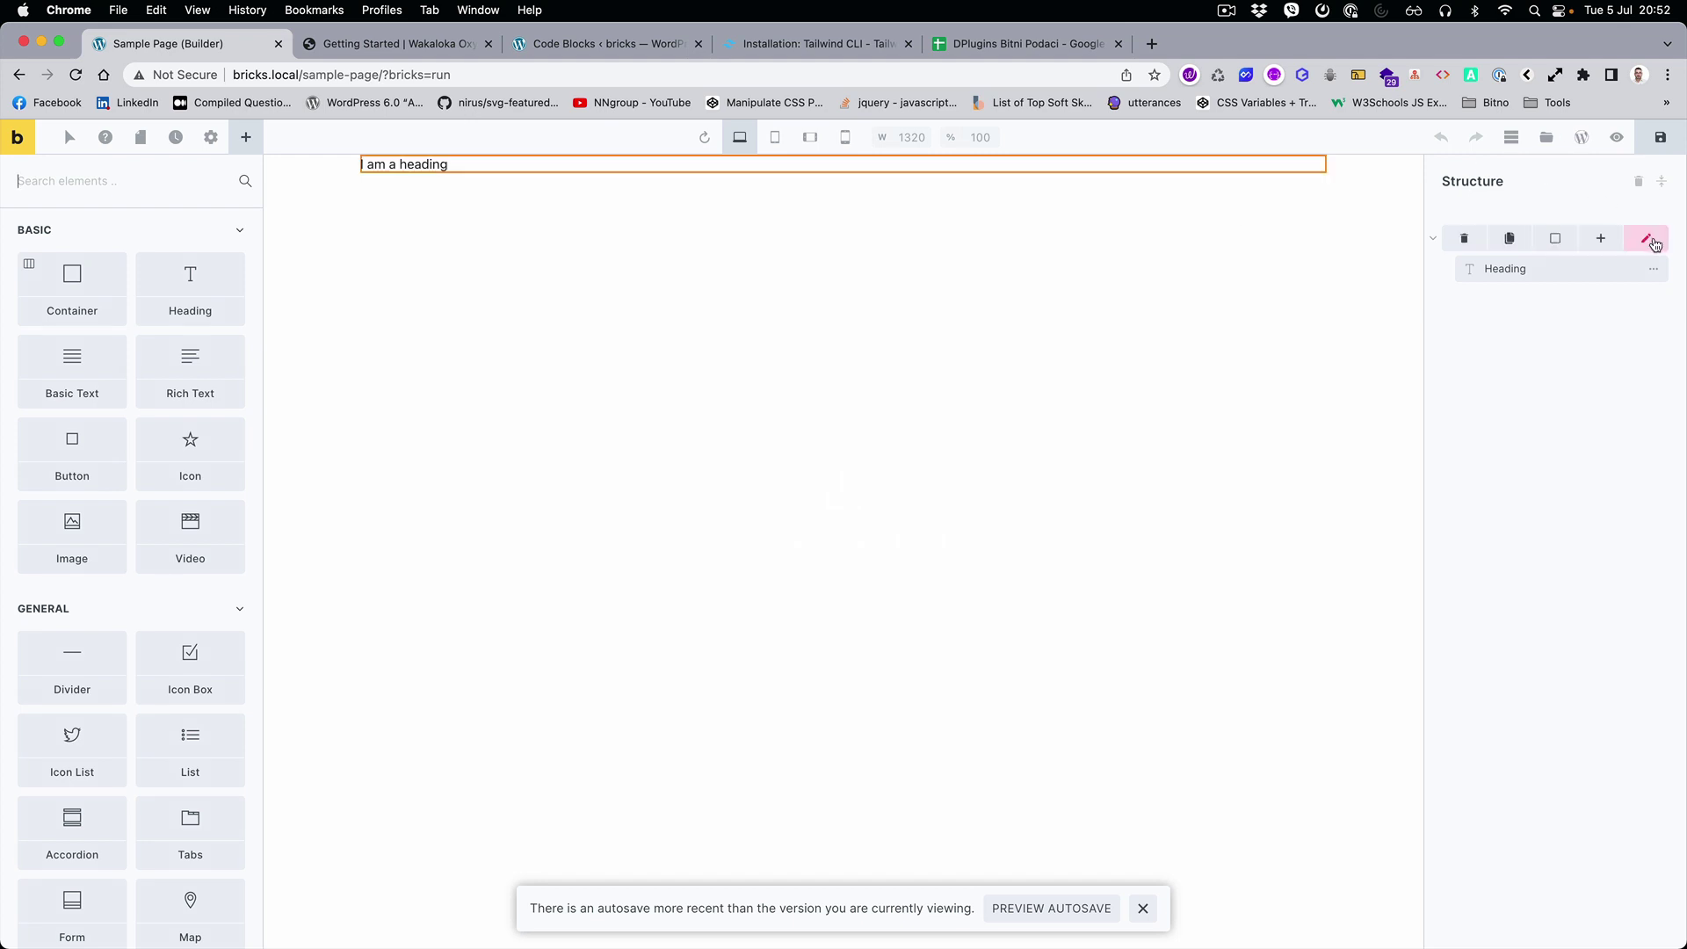
{"action": "left_click", "coordinate": [452, 168]}
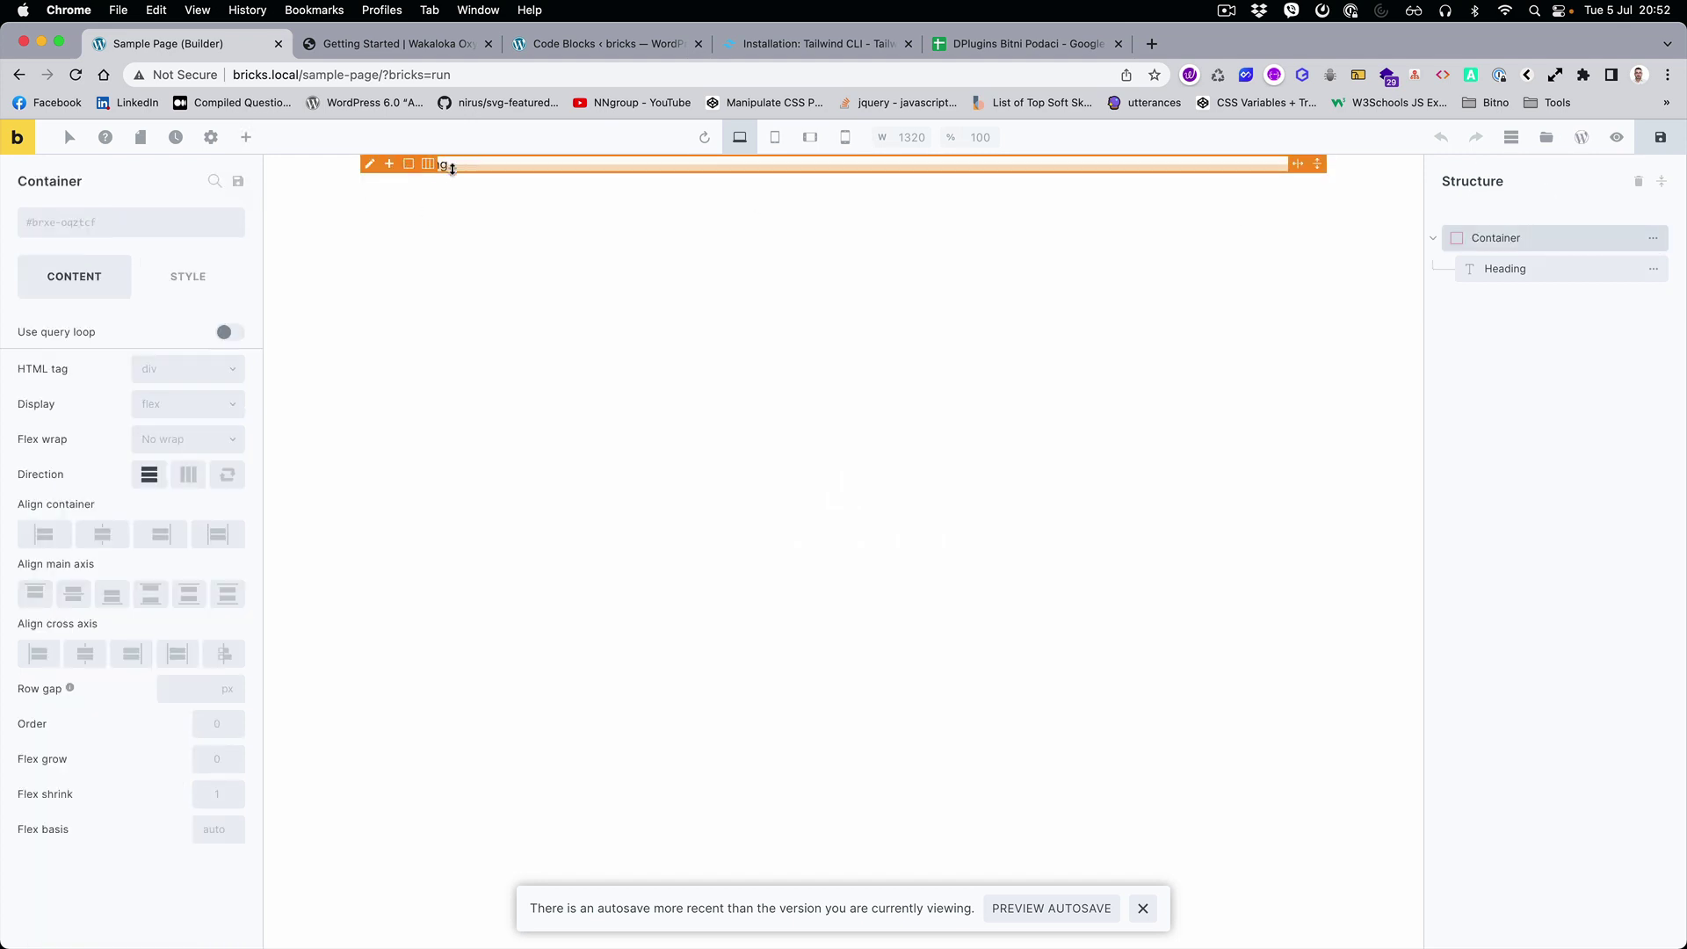
{"action": "left_click", "coordinate": [123, 229]}
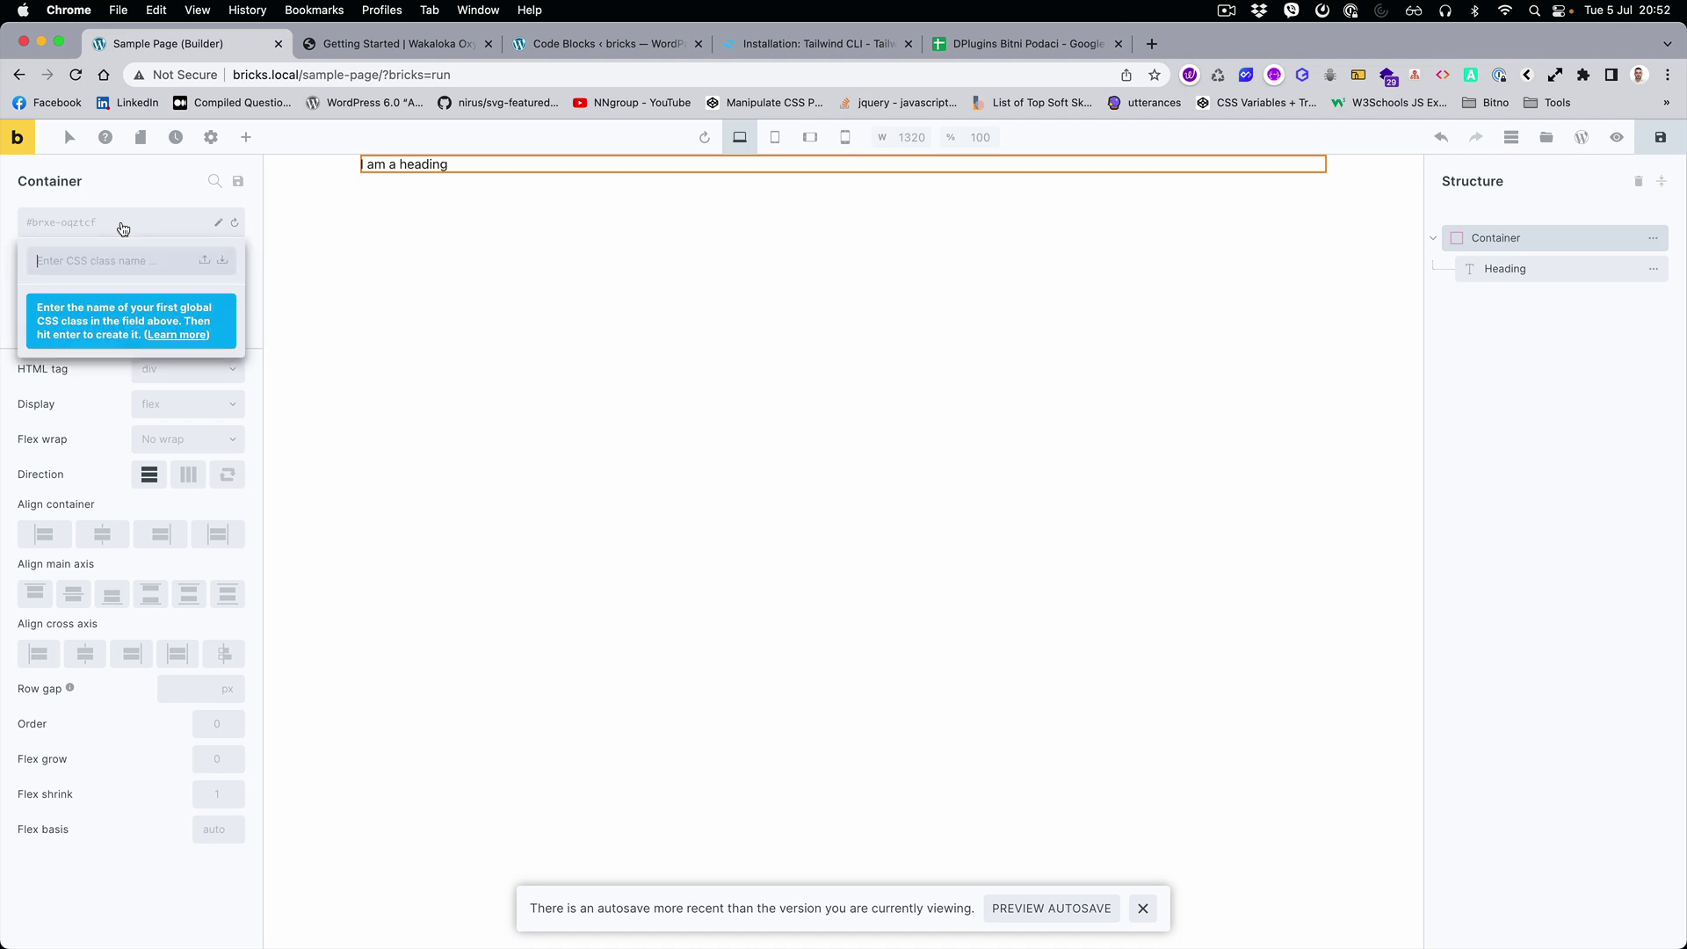
{"action": "left_click", "coordinate": [801, 45]}
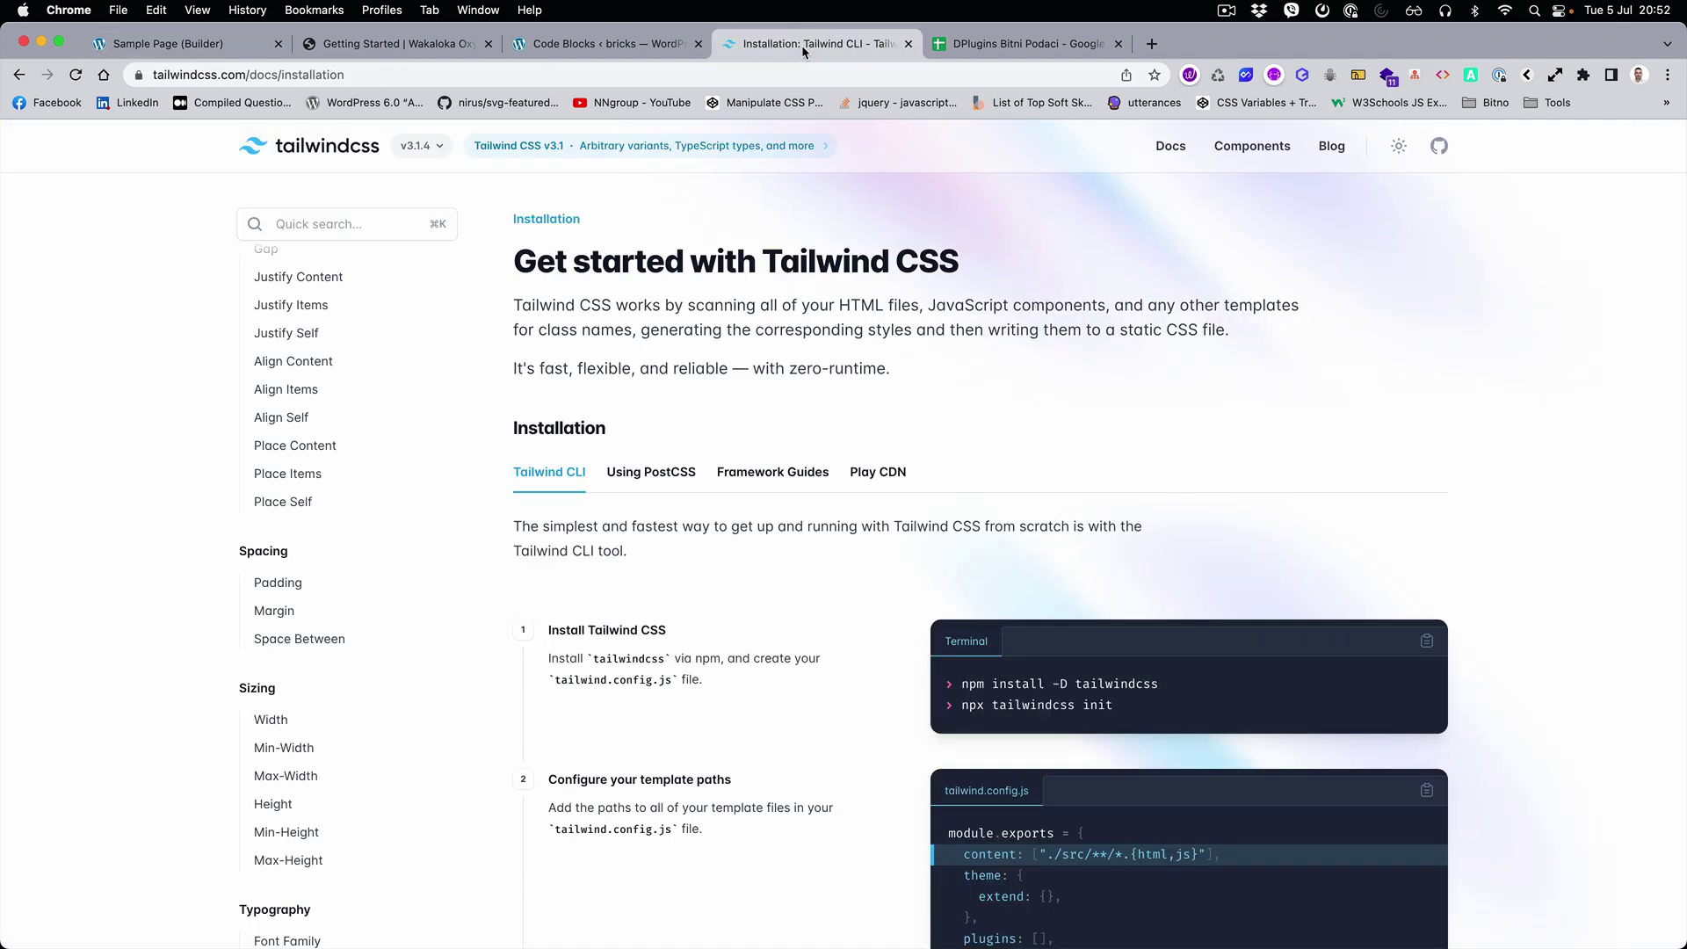
Open the Tailwind Text Color reference and select the text-slate-100 class name
{"action": "scroll", "coordinate": [334, 477], "scroll_direction": "down", "scroll_amount": 10}
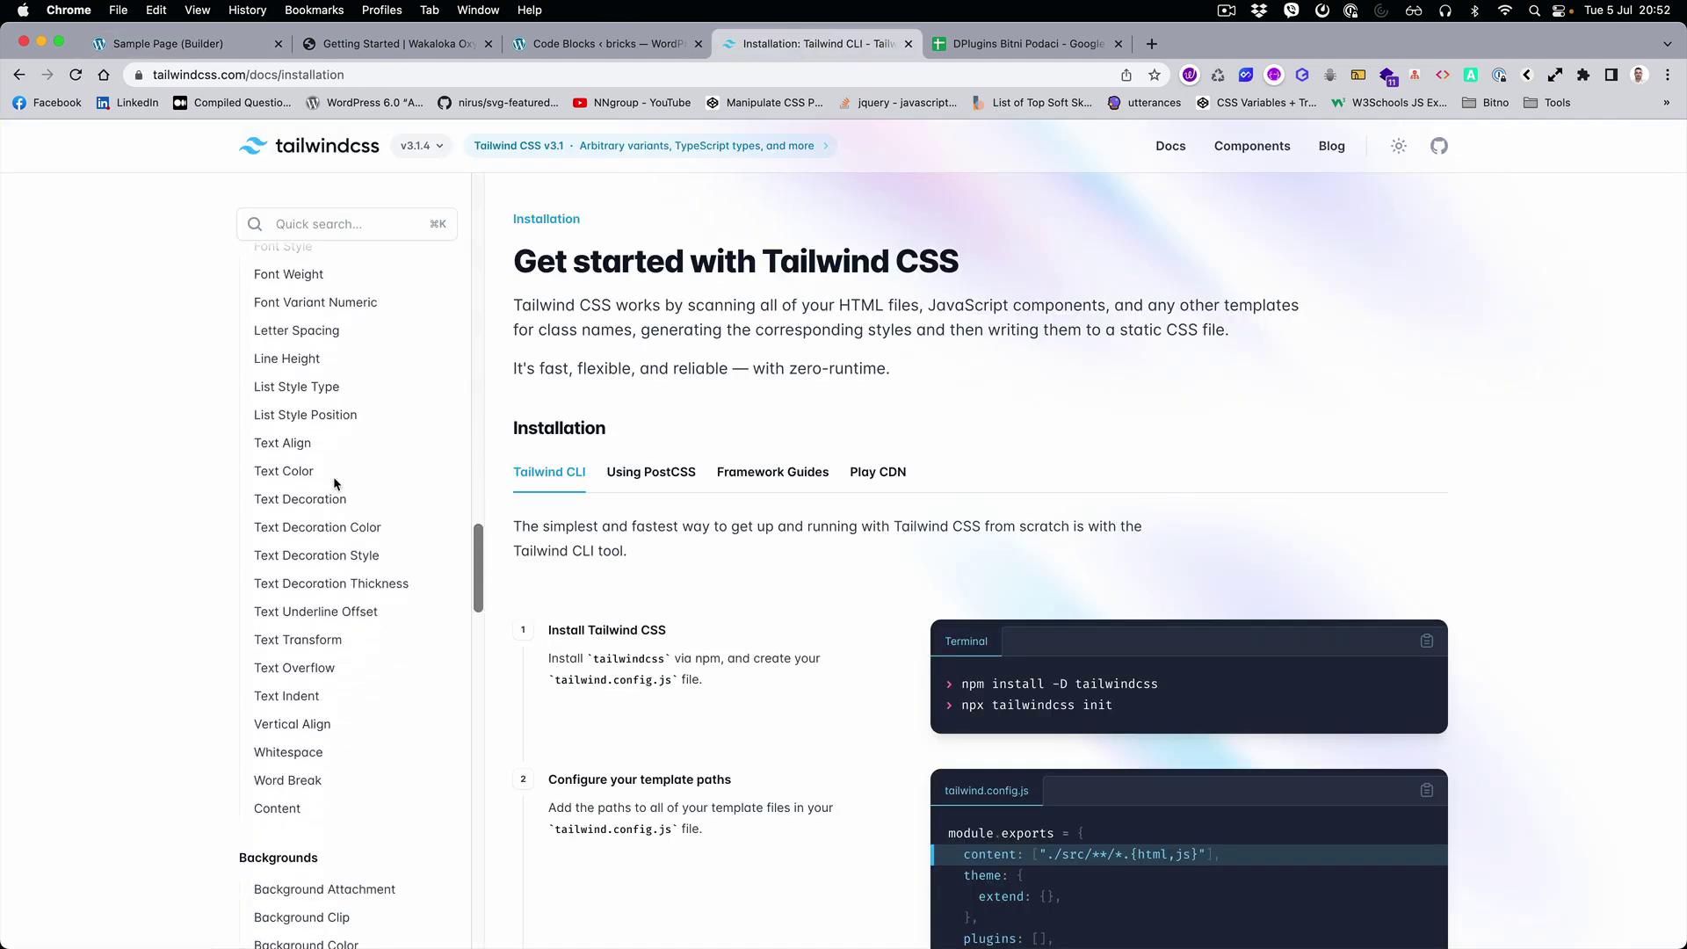
{"action": "left_click", "coordinate": [294, 432]}
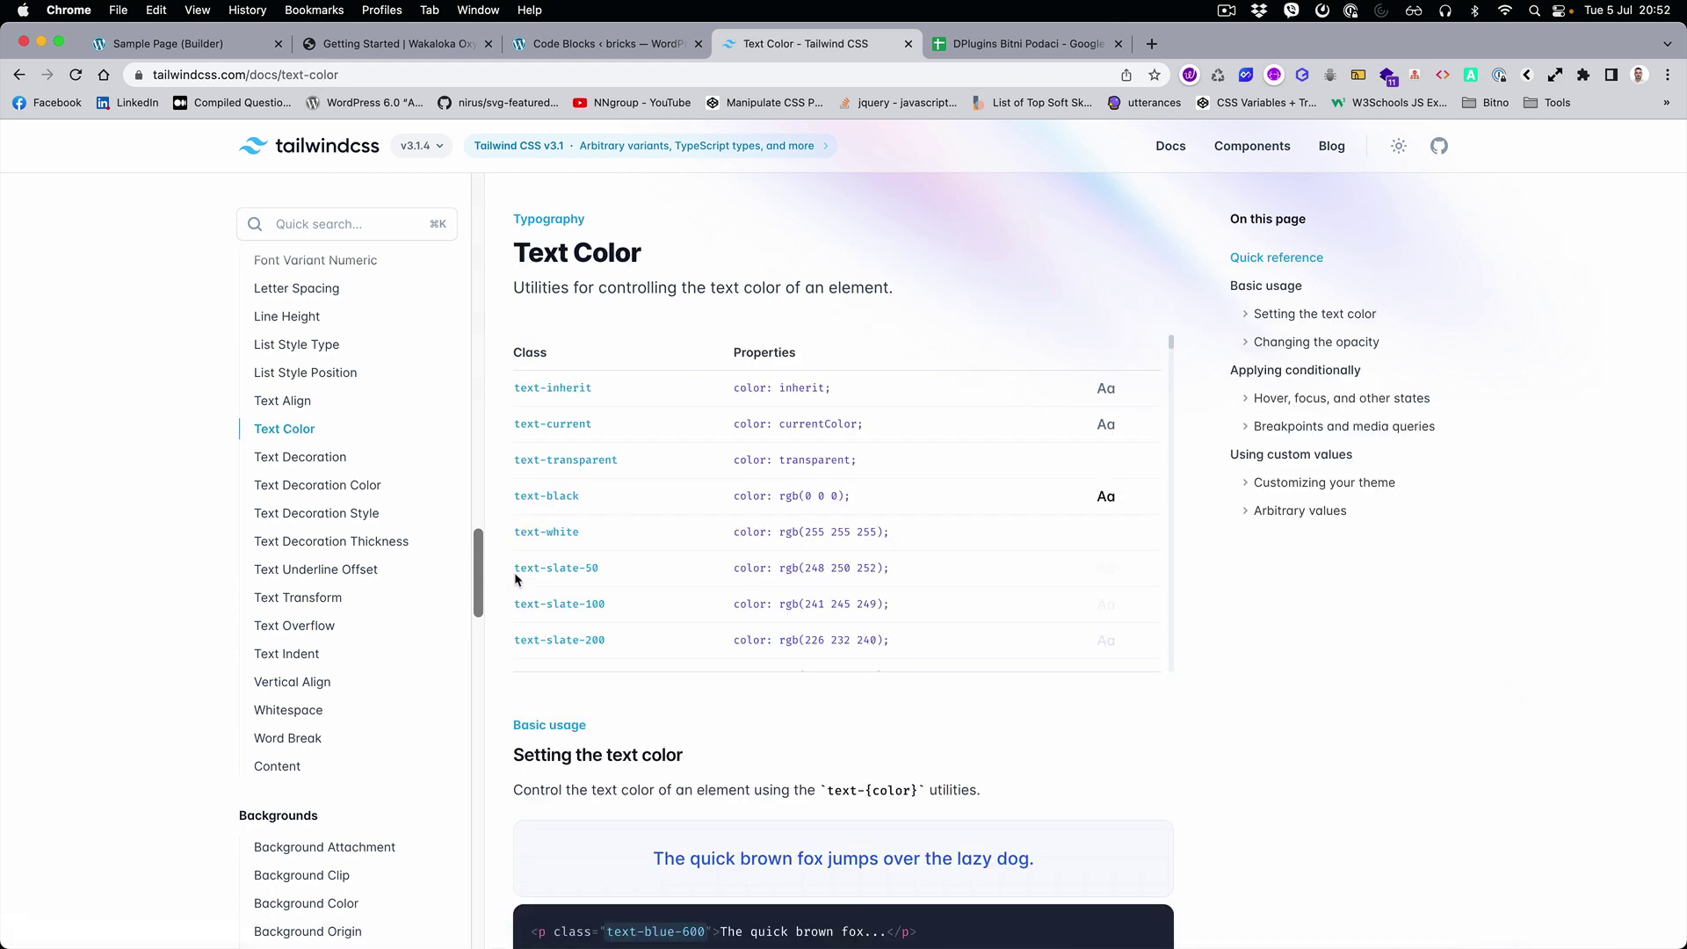
{"action": "left_click_drag", "start_coordinate": [514, 603], "coordinate": [605, 604]}
{"action": "key", "text": "super+c"}
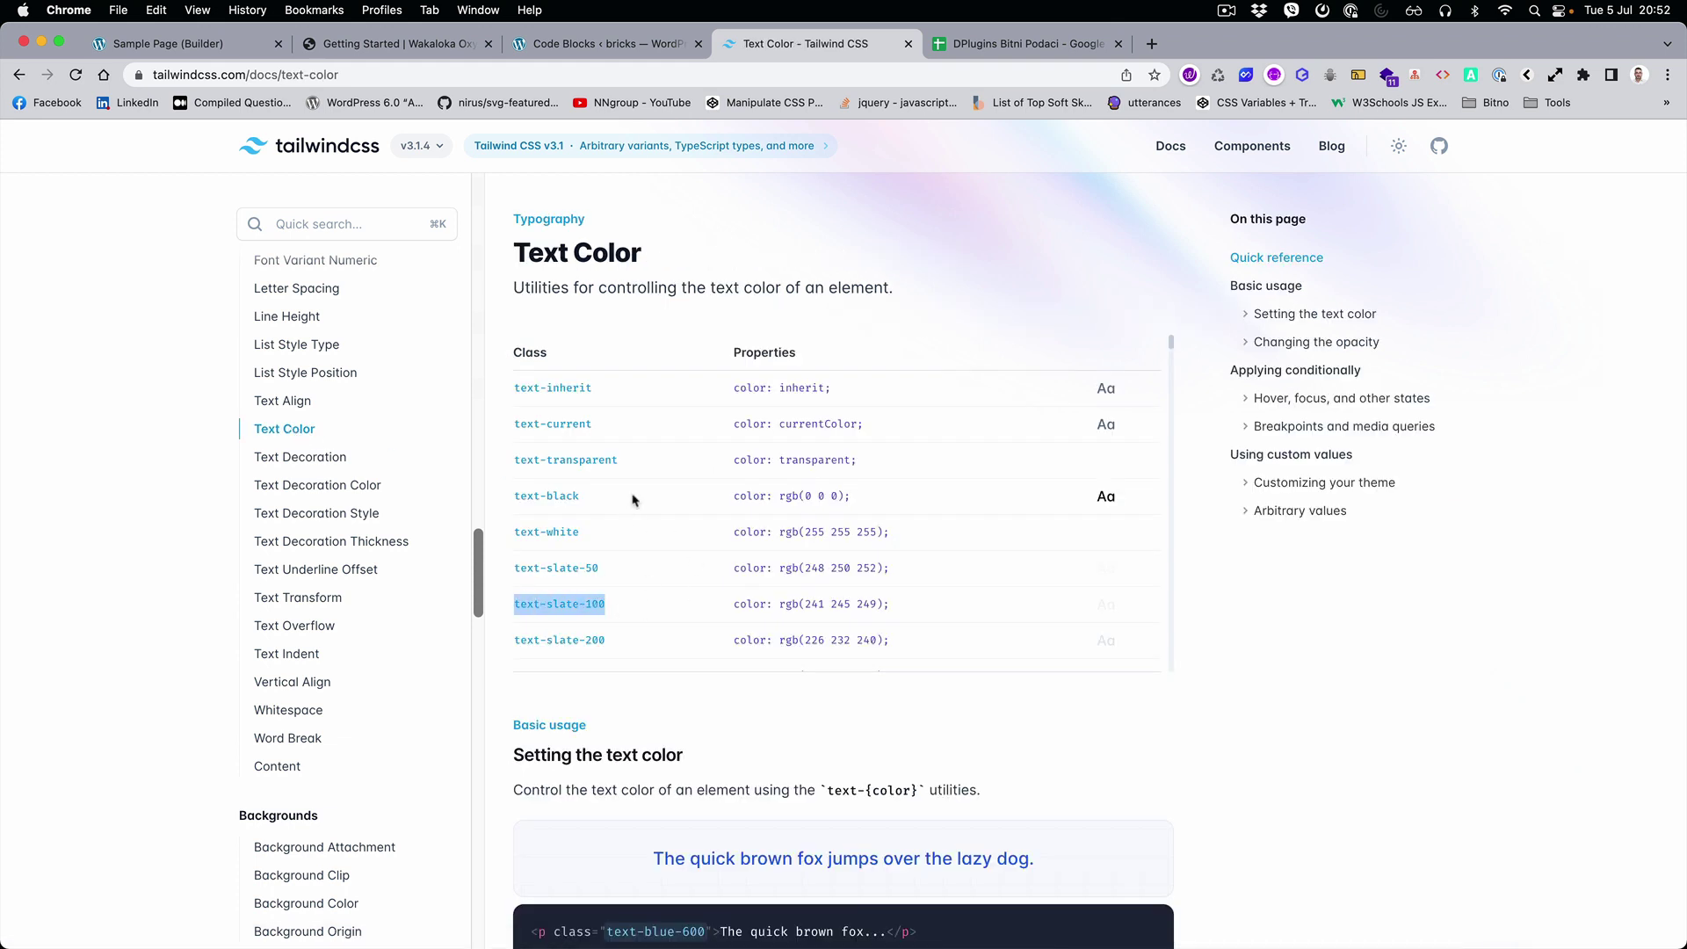
{"action": "left_click", "coordinate": [195, 35]}
{"action": "left_click", "coordinate": [161, 227]}
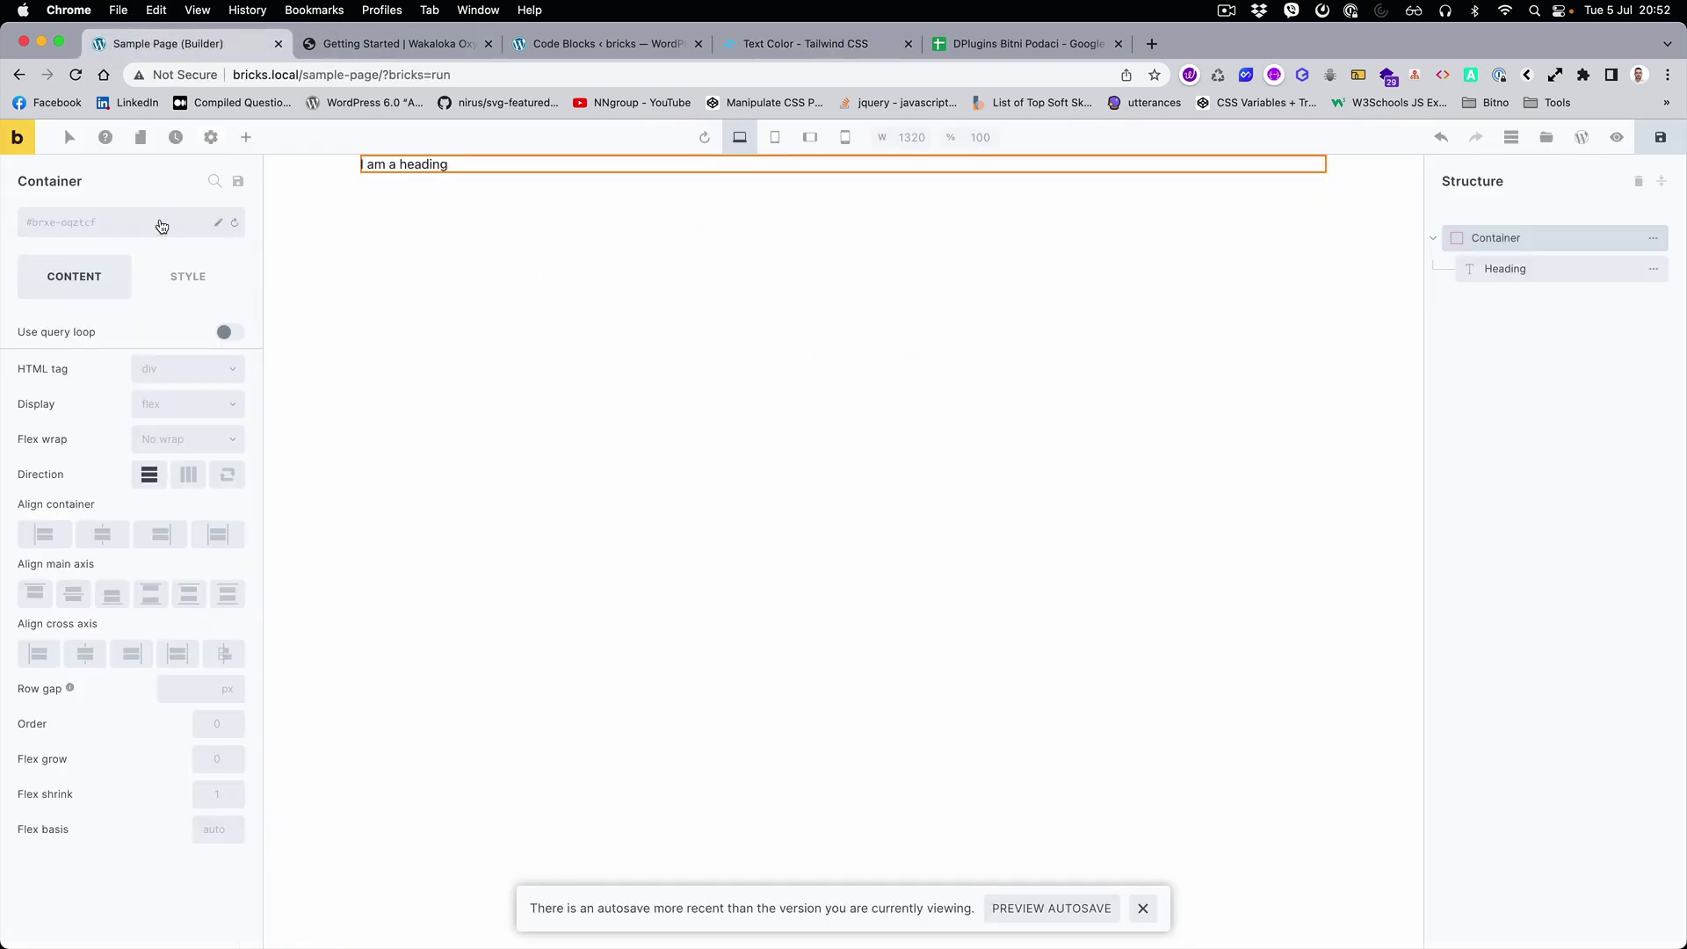
Add text-slate-100 as a global class on the container, removing and re-applying it once
{"action": "left_click", "coordinate": [140, 224]}
{"action": "key", "text": "super+v"}
{"action": "key", "text": "Return"}
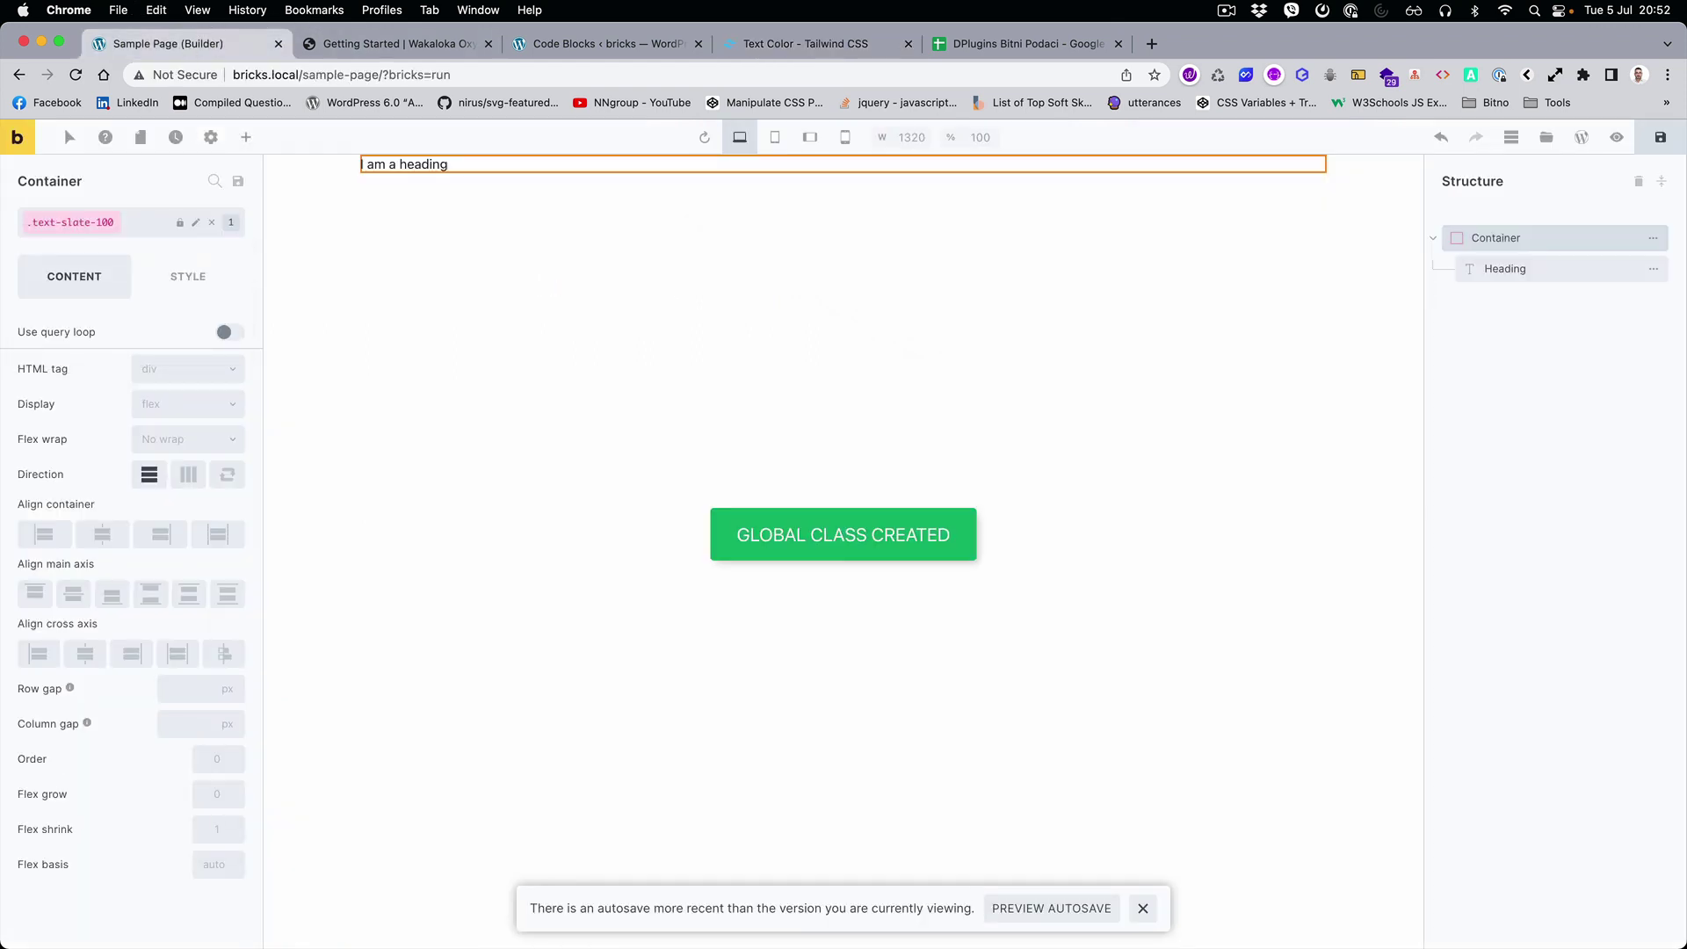
{"action": "left_click", "coordinate": [136, 226]}
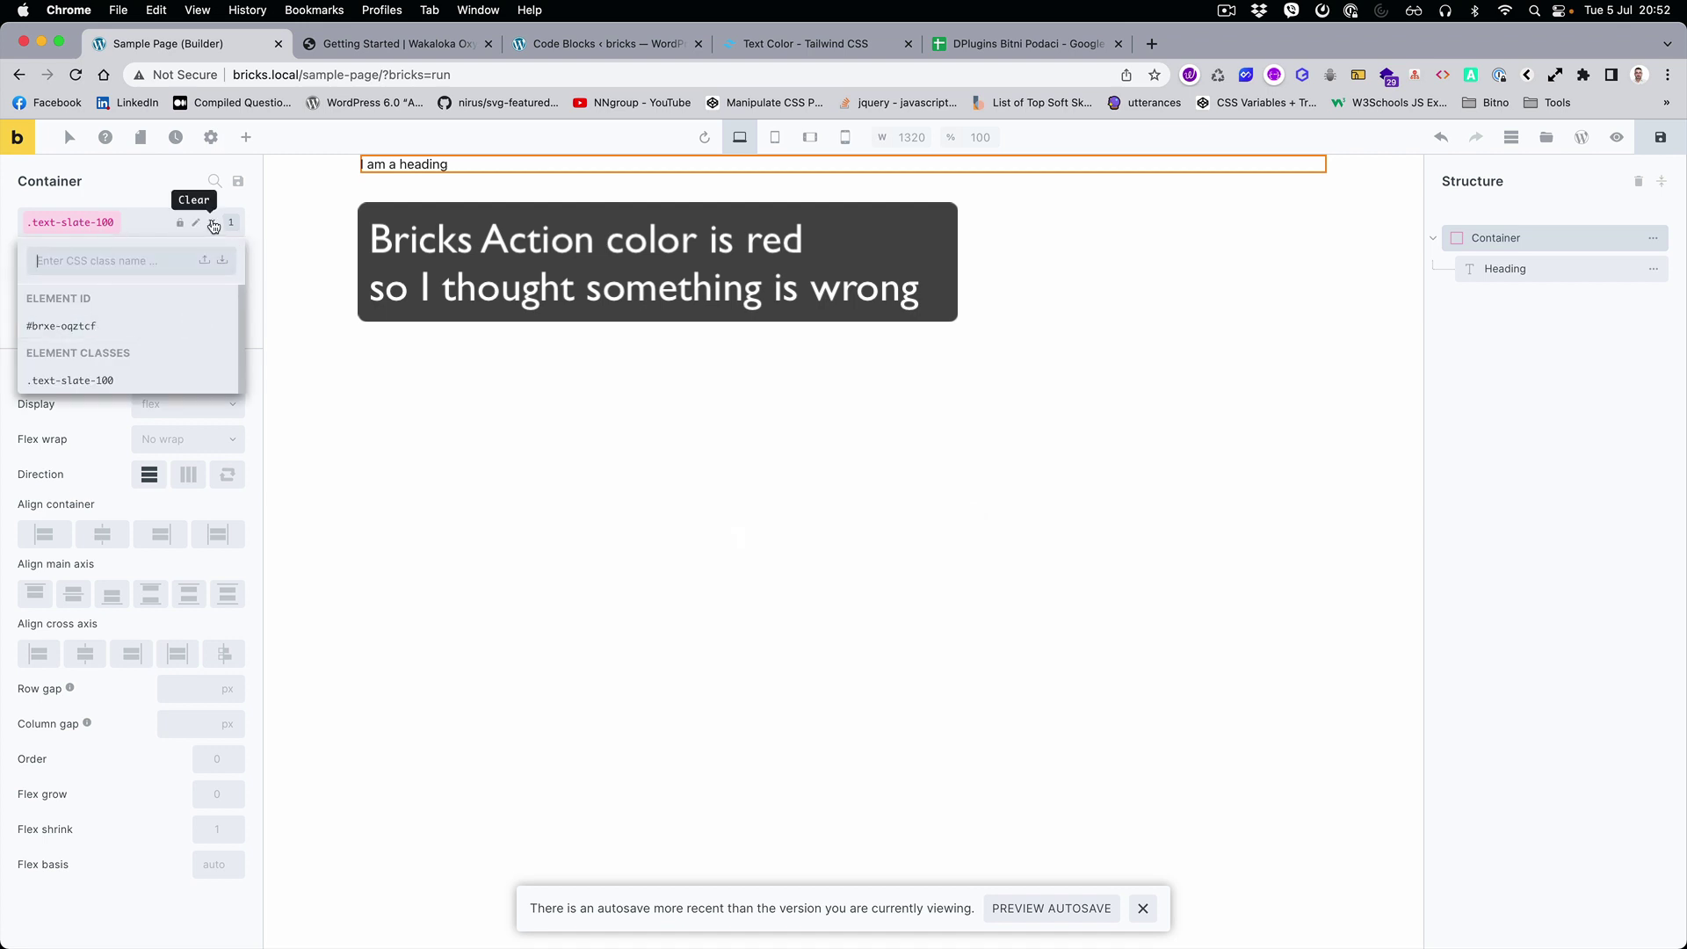
{"action": "left_click", "coordinate": [211, 225]}
{"action": "left_click", "coordinate": [92, 226]}
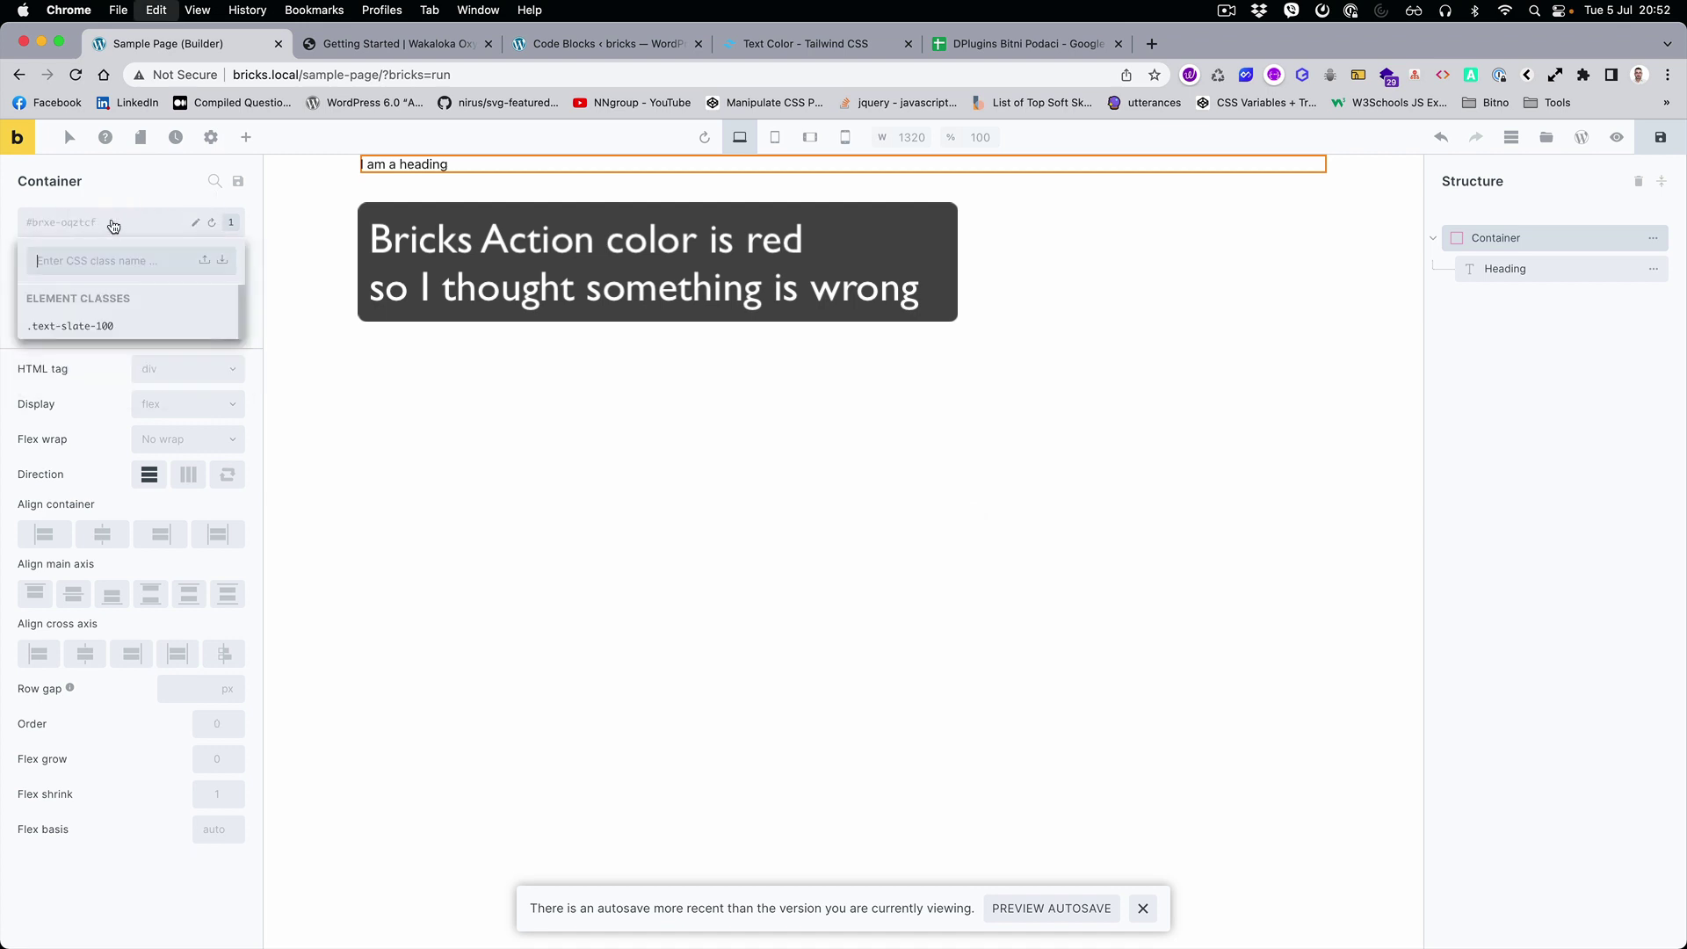
{"action": "key", "text": "super+v"}
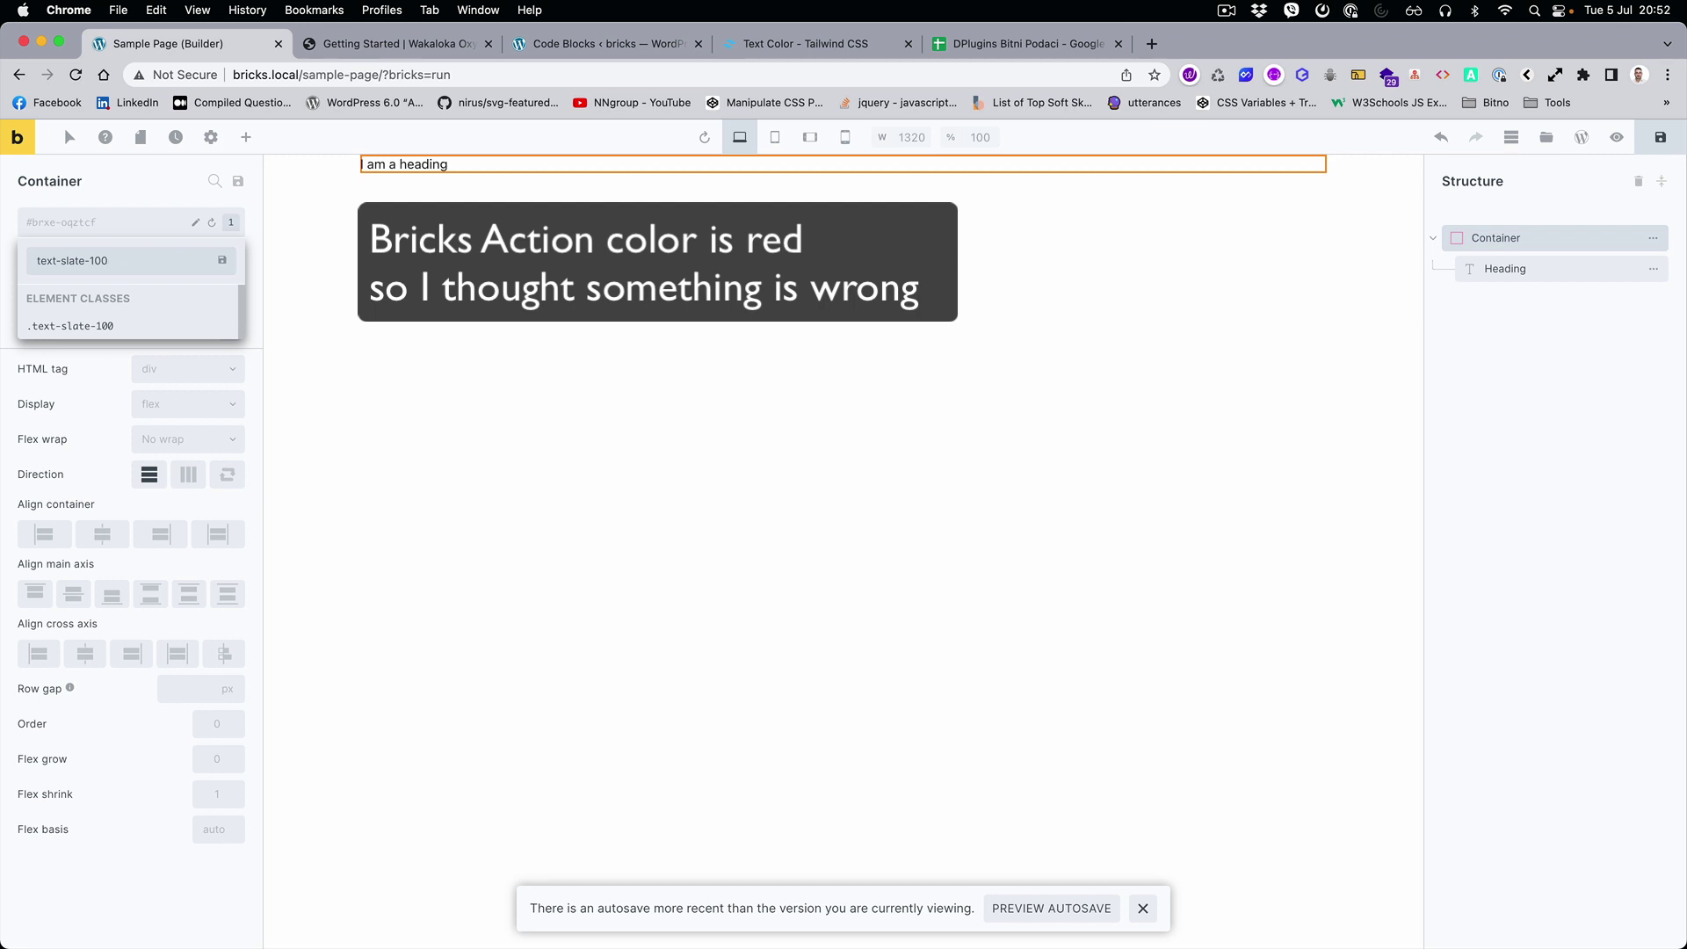
{"action": "key", "text": "Return"}
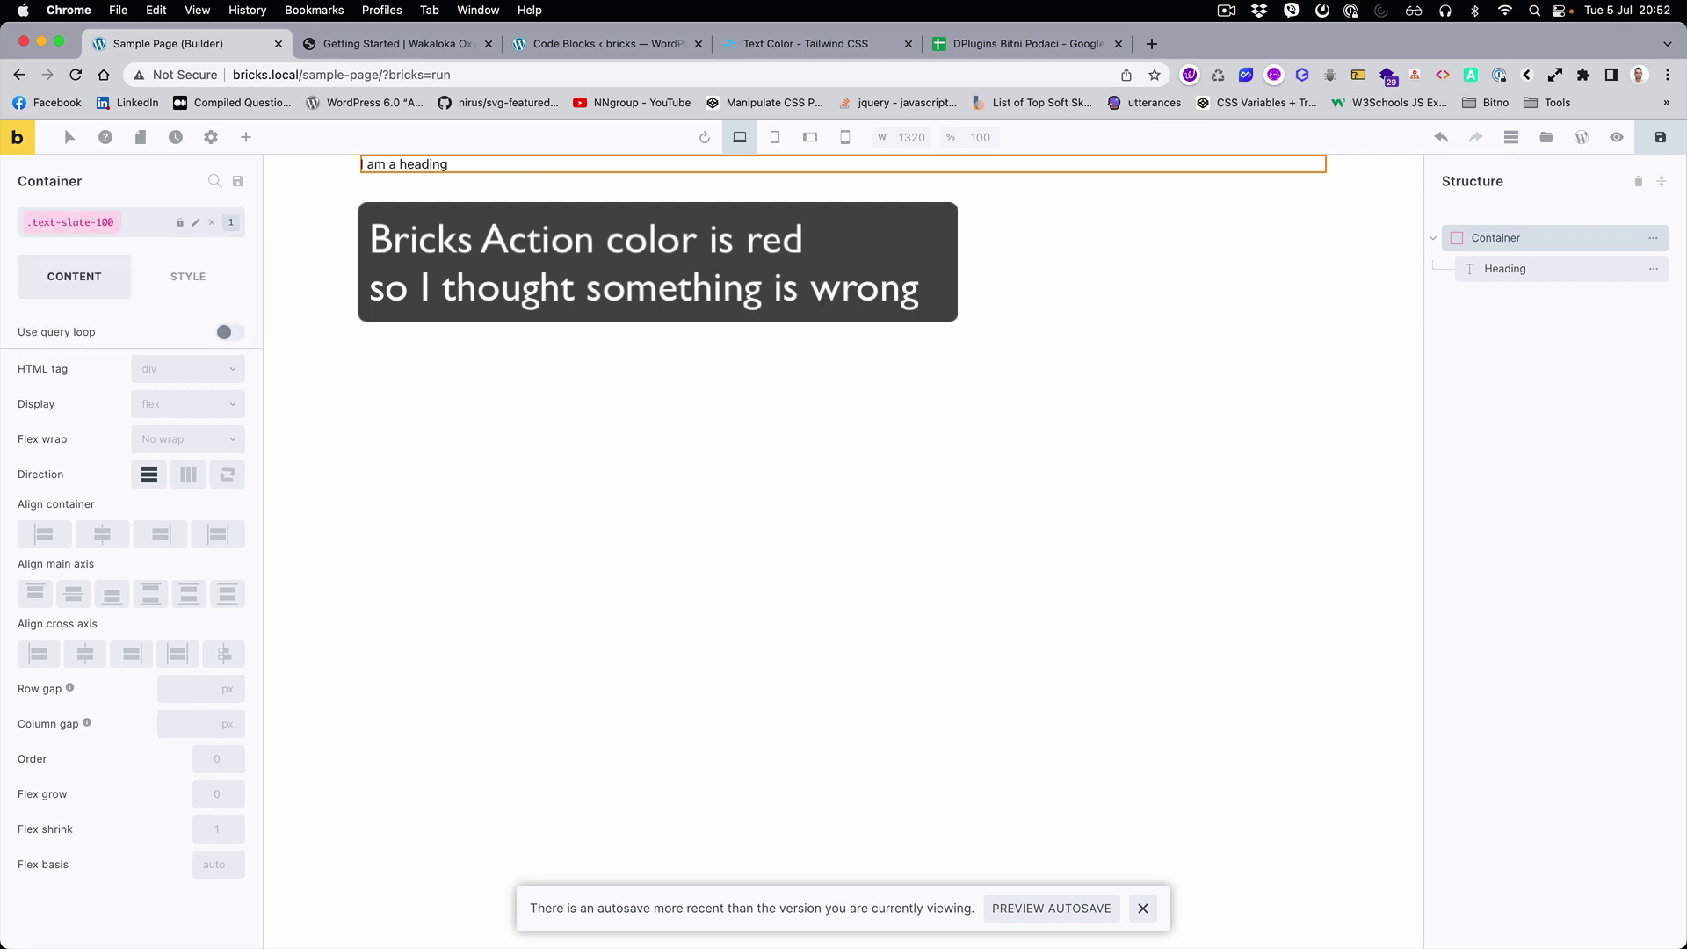
{"action": "left_click", "coordinate": [138, 229]}
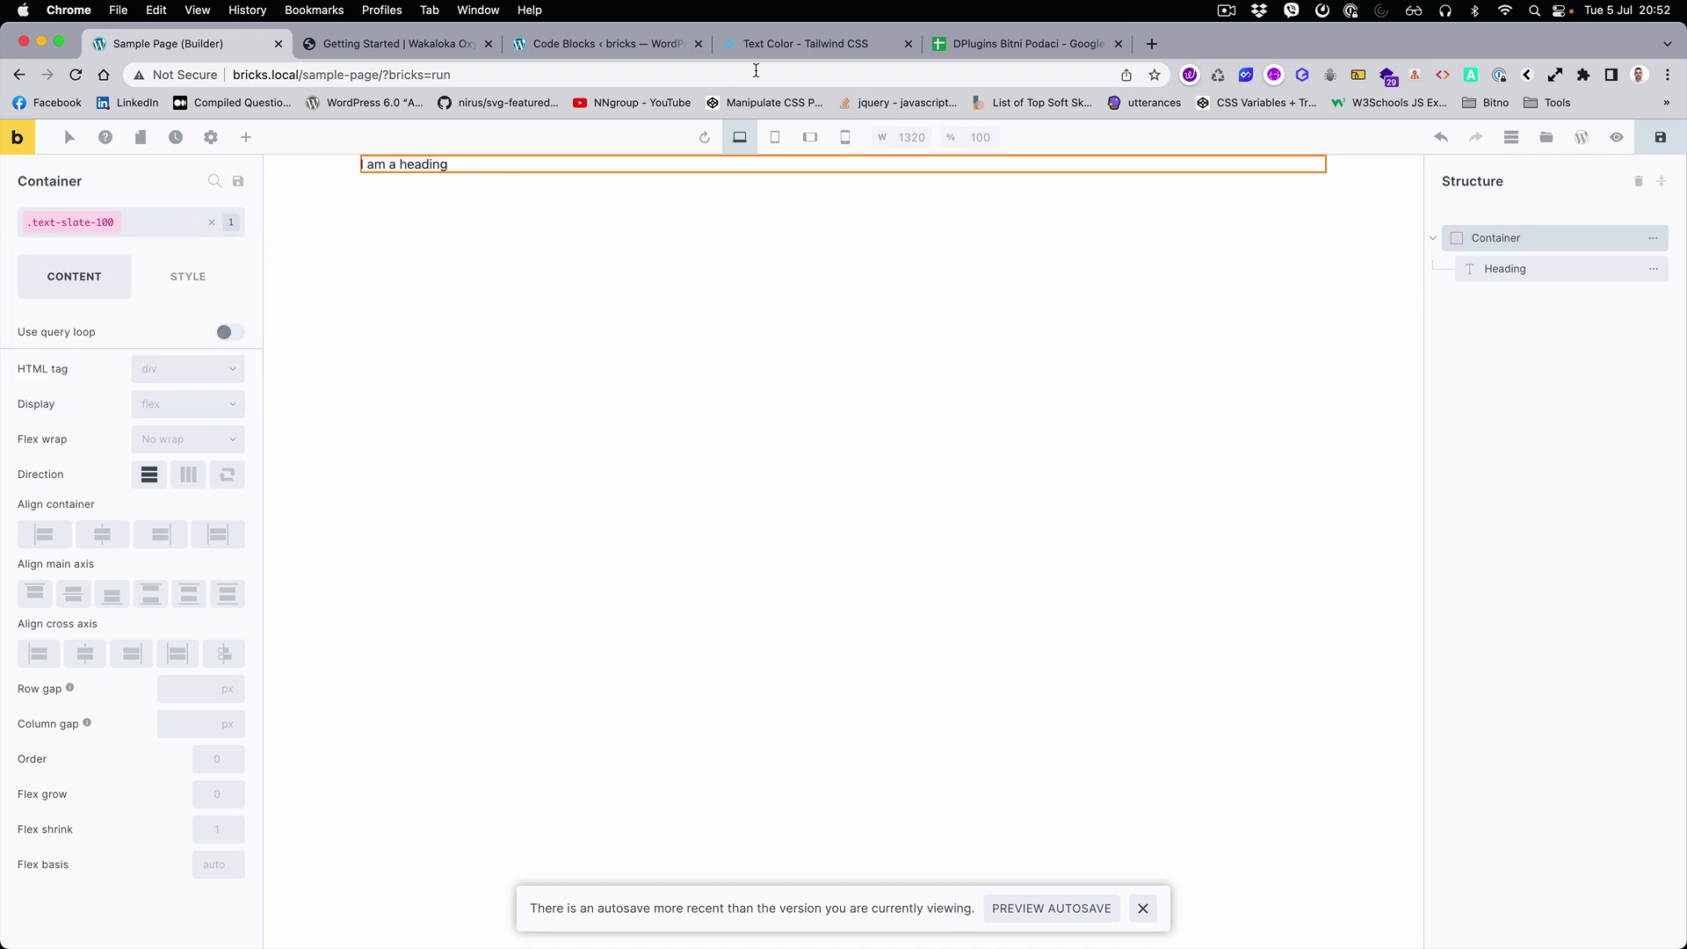
Copy the bg-slate-100 class name from Tailwind's Background Color docs
{"action": "left_click", "coordinate": [819, 46]}
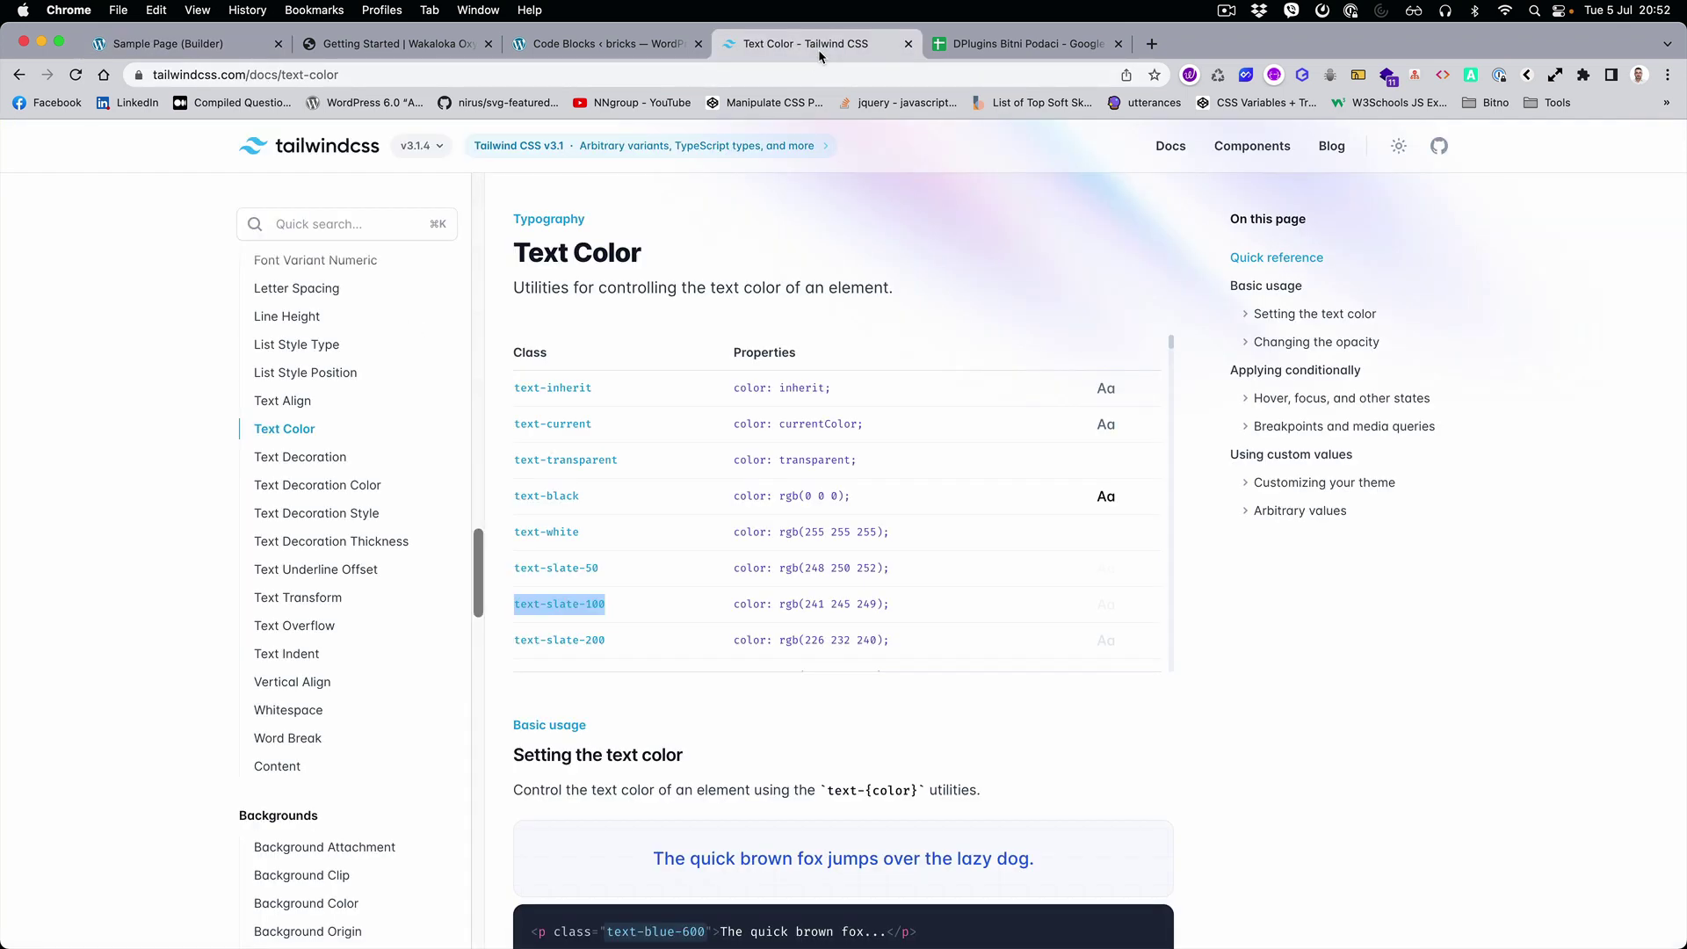
{"action": "scroll", "coordinate": [352, 554], "scroll_direction": "down", "scroll_amount": 5}
{"action": "left_click", "coordinate": [339, 545]}
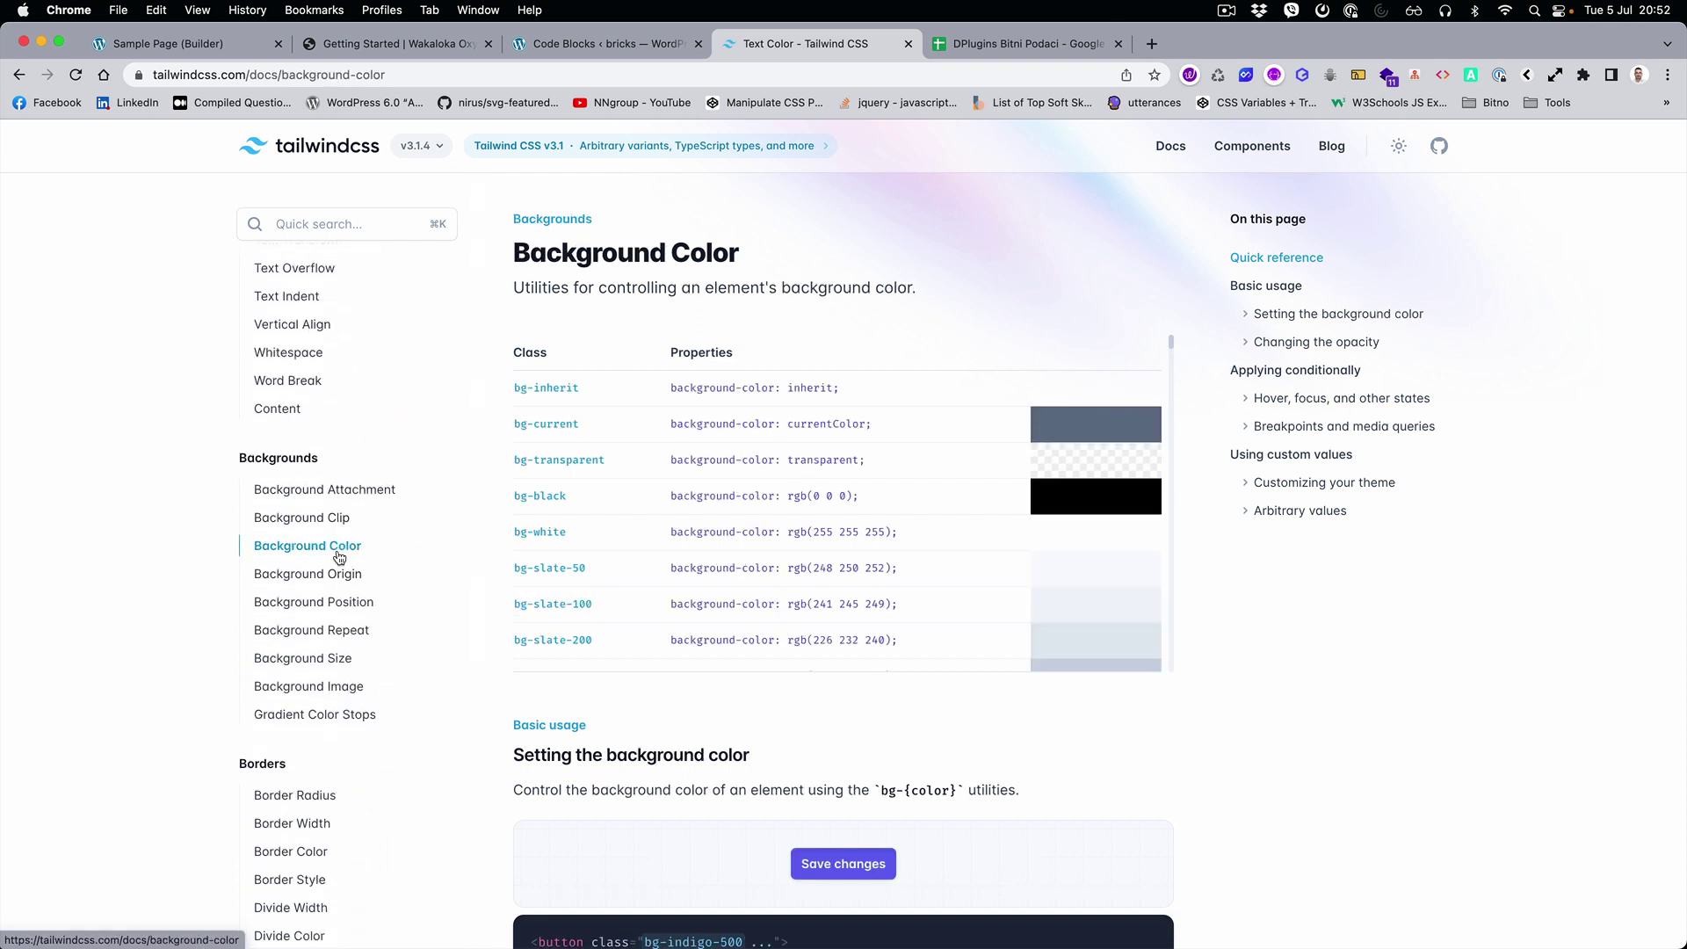
{"action": "double_click", "coordinate": [527, 605]}
{"action": "key", "text": "super+c"}
{"action": "left_click", "coordinate": [222, 43]}
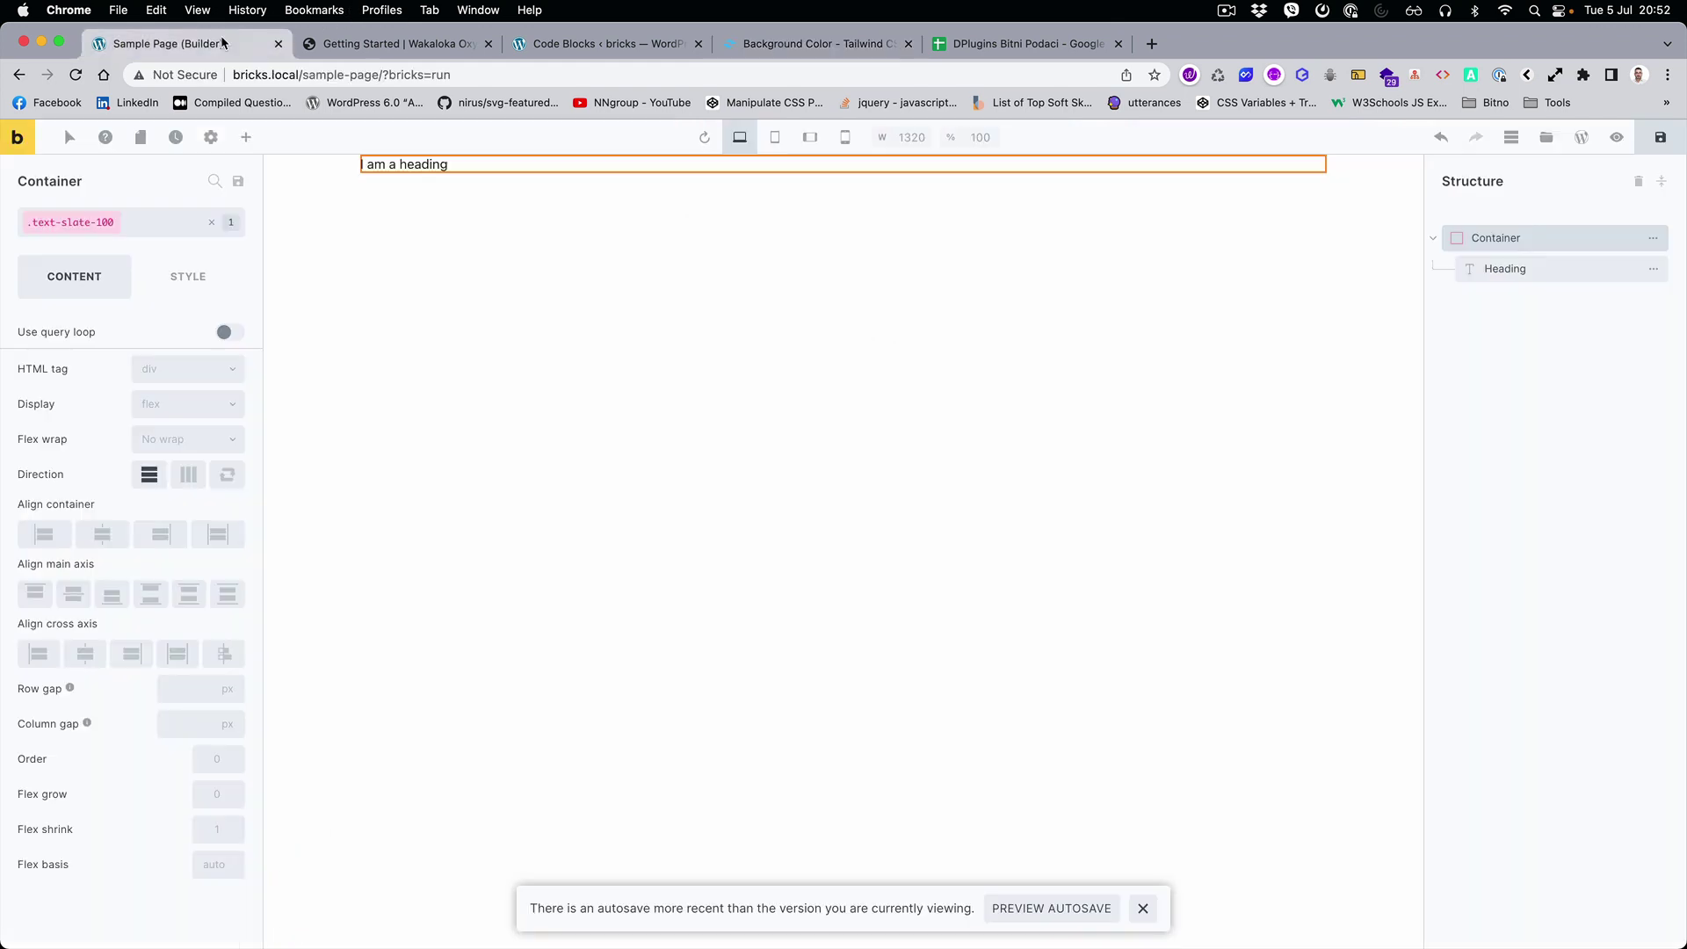
Paste bg-slate-100 into the container's class field, creating it as a second global class
{"action": "left_click", "coordinate": [195, 222]}
{"action": "key", "text": "super+a"}
{"action": "key", "text": "super+v"}
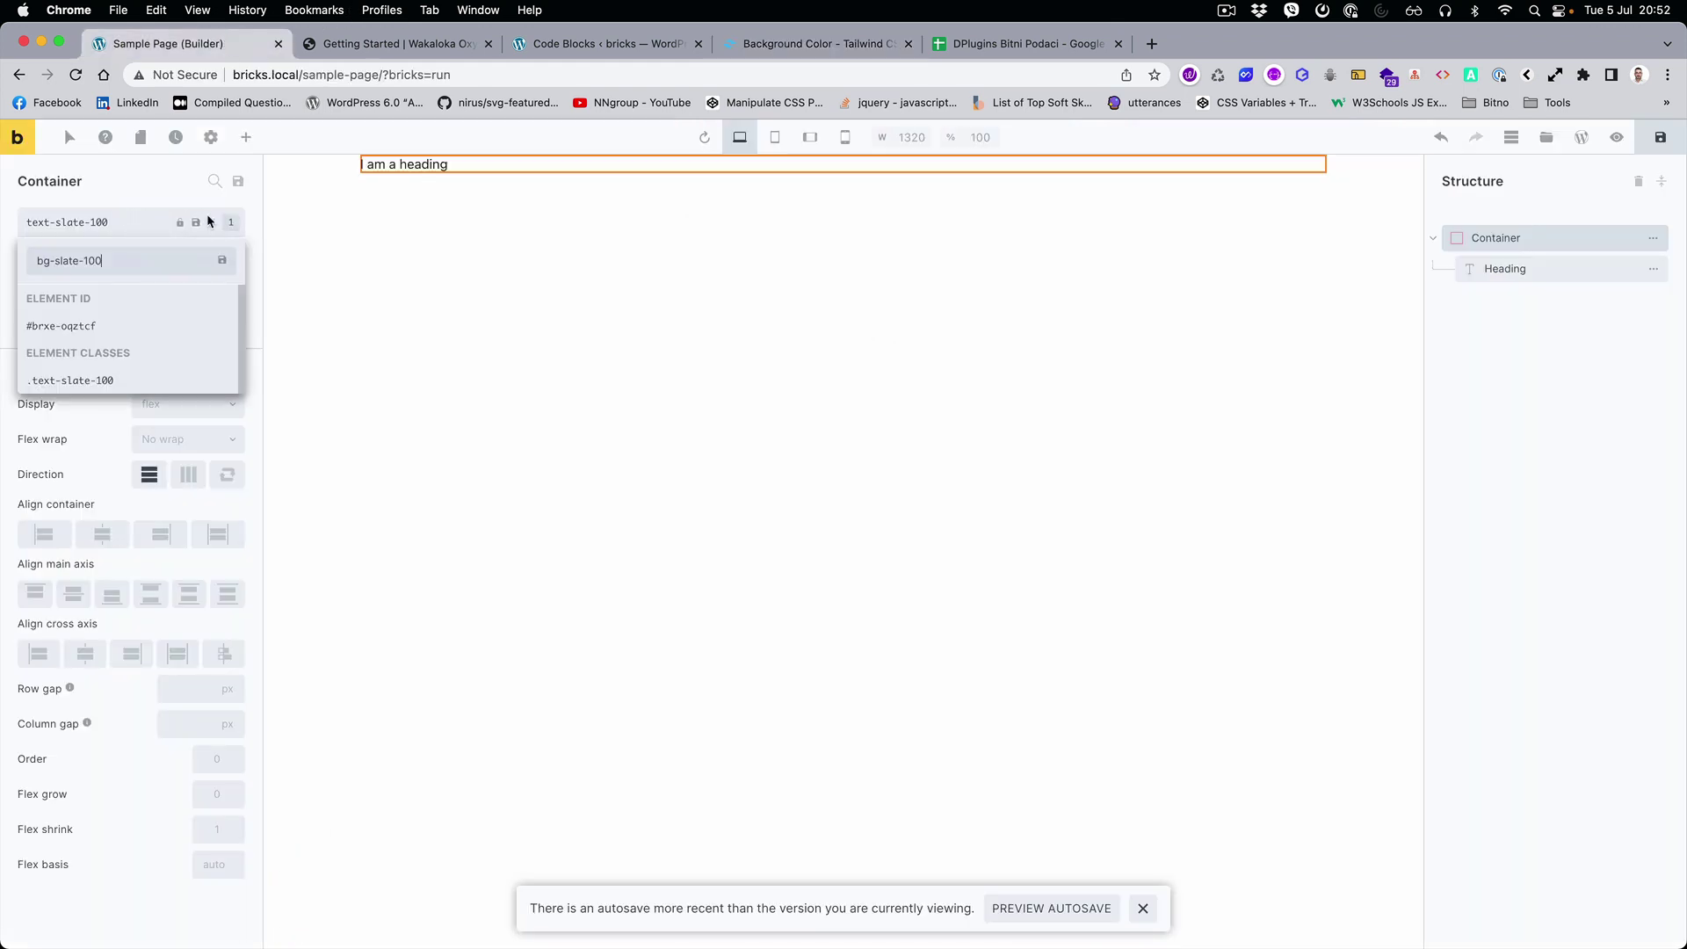
{"action": "key", "text": "Return"}
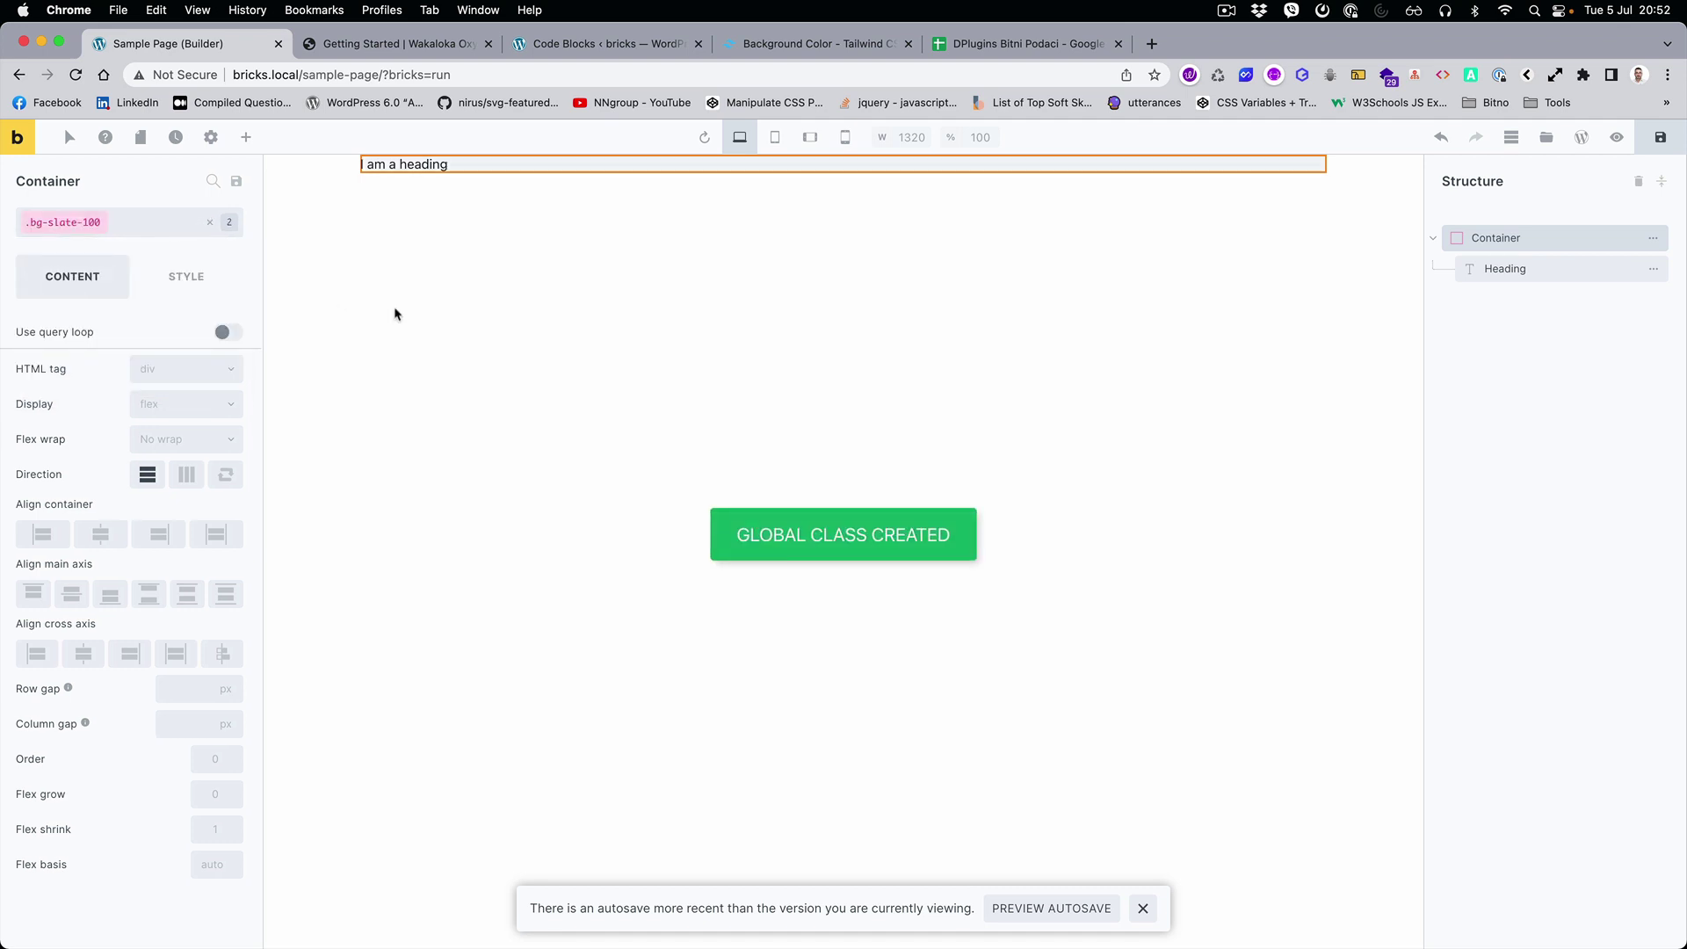
{"action": "left_click", "coordinate": [398, 315]}
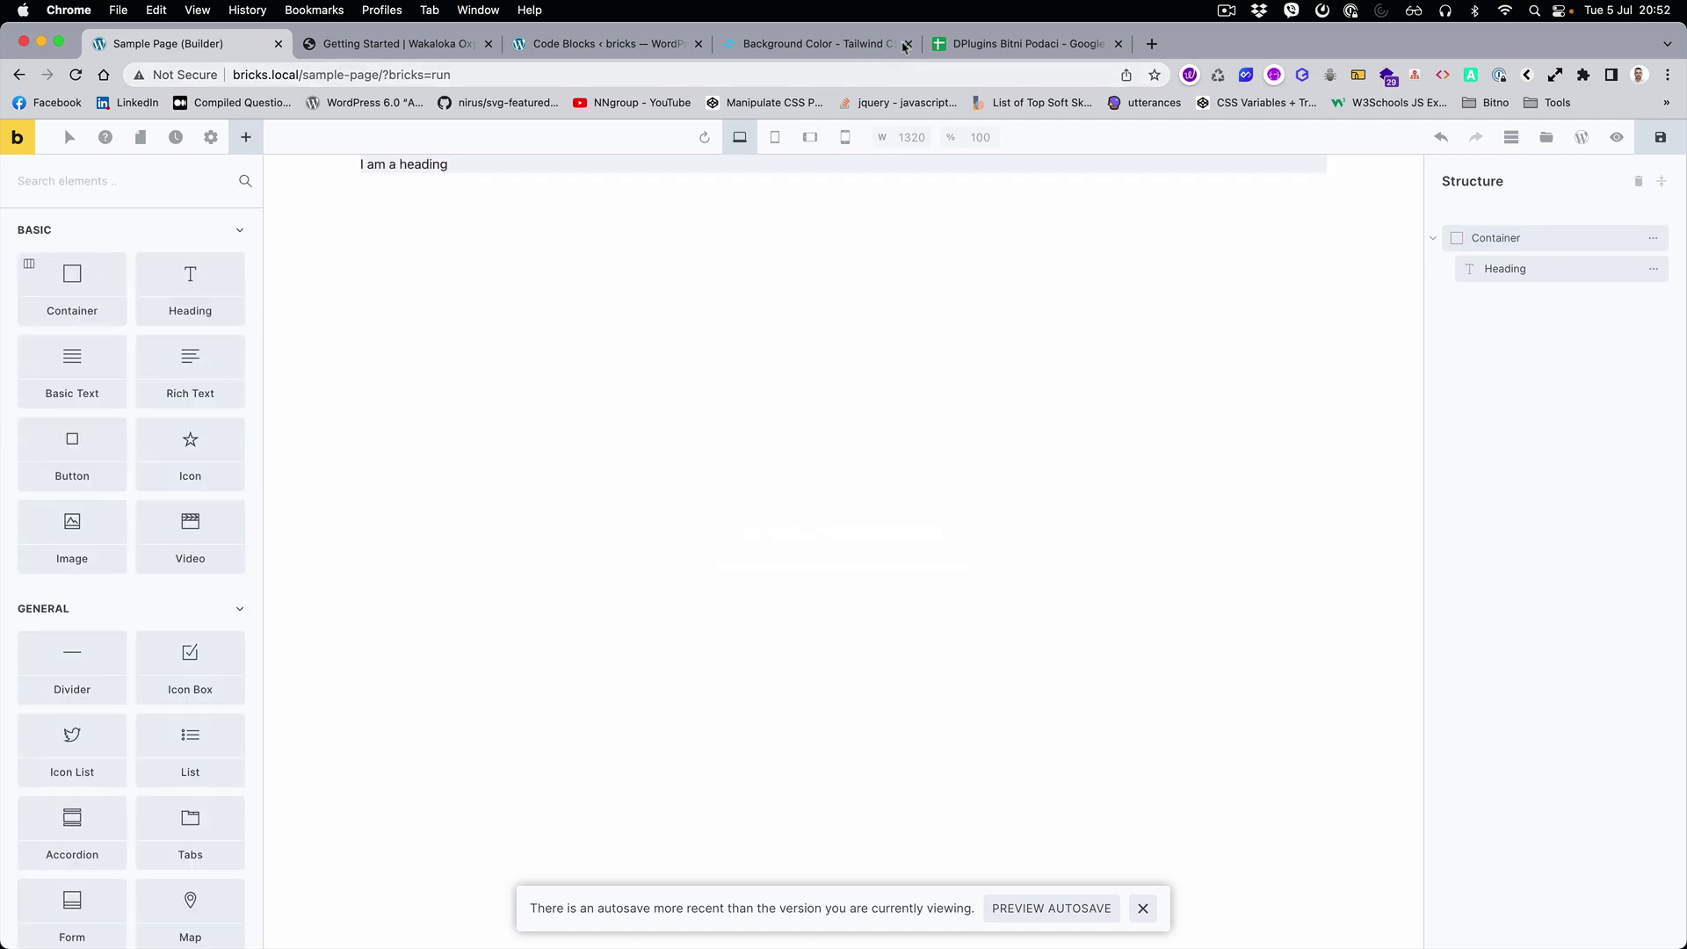
Go back to the Tailwind Text Color page and scroll through its colour class table
{"action": "left_click", "coordinate": [809, 43]}
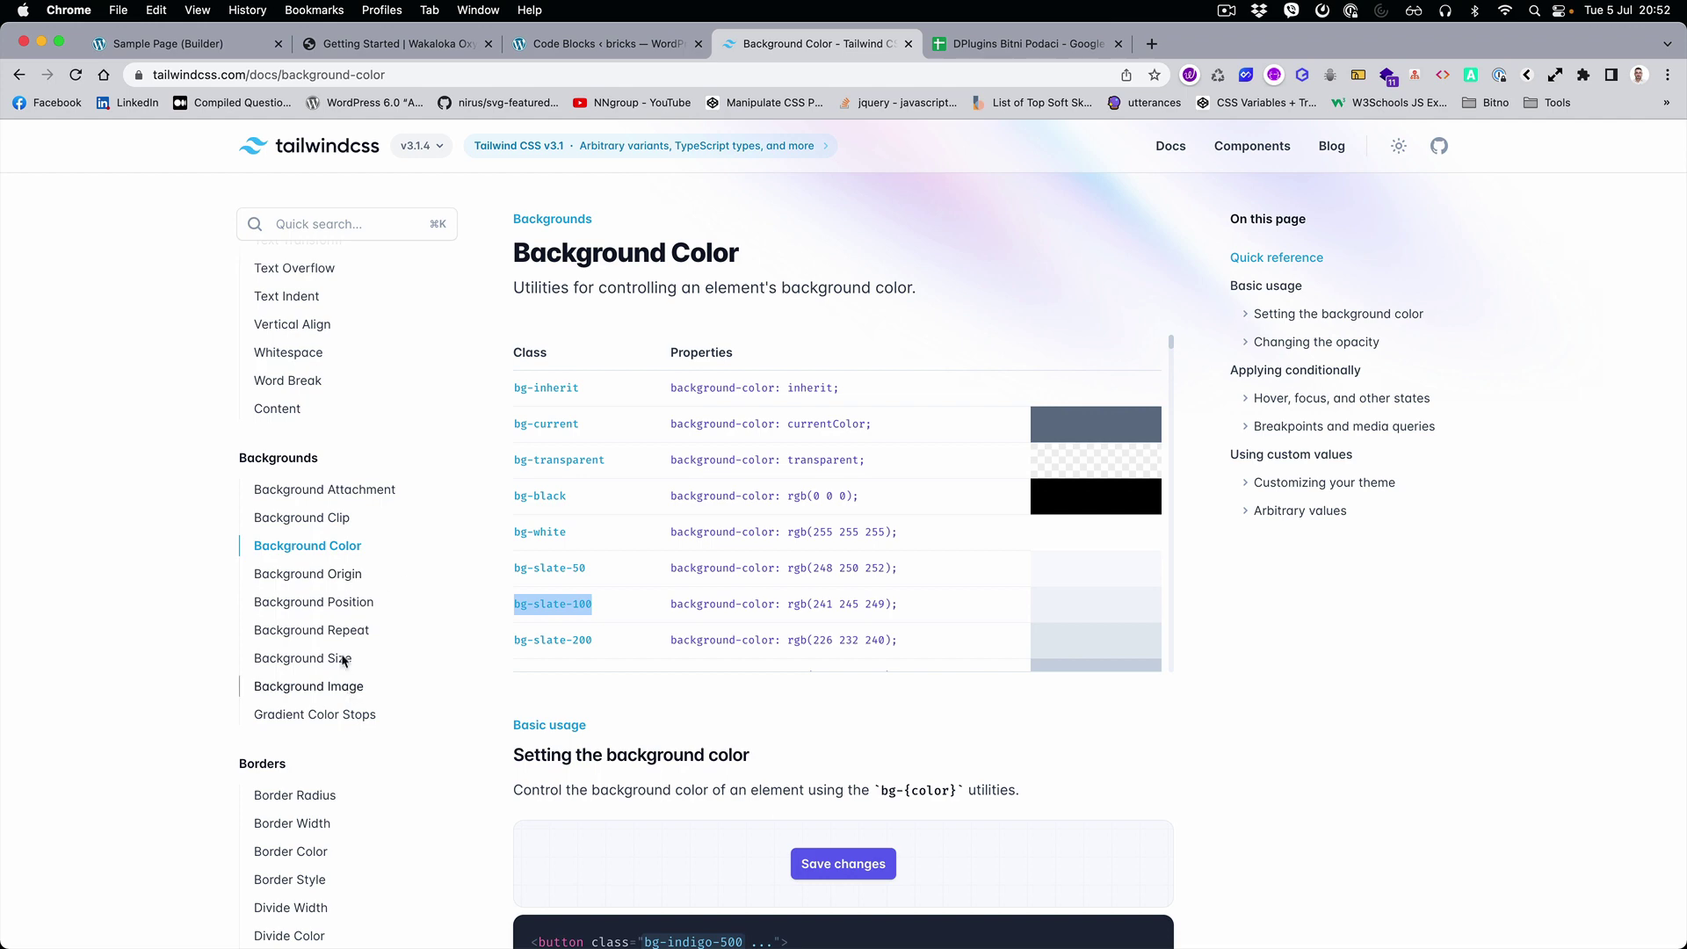
{"action": "scroll", "coordinate": [345, 602], "scroll_direction": "up", "scroll_amount": 5}
{"action": "scroll", "coordinate": [344, 601], "scroll_direction": "up", "scroll_amount": 6}
{"action": "scroll", "coordinate": [339, 600], "scroll_direction": "down", "scroll_amount": 3}
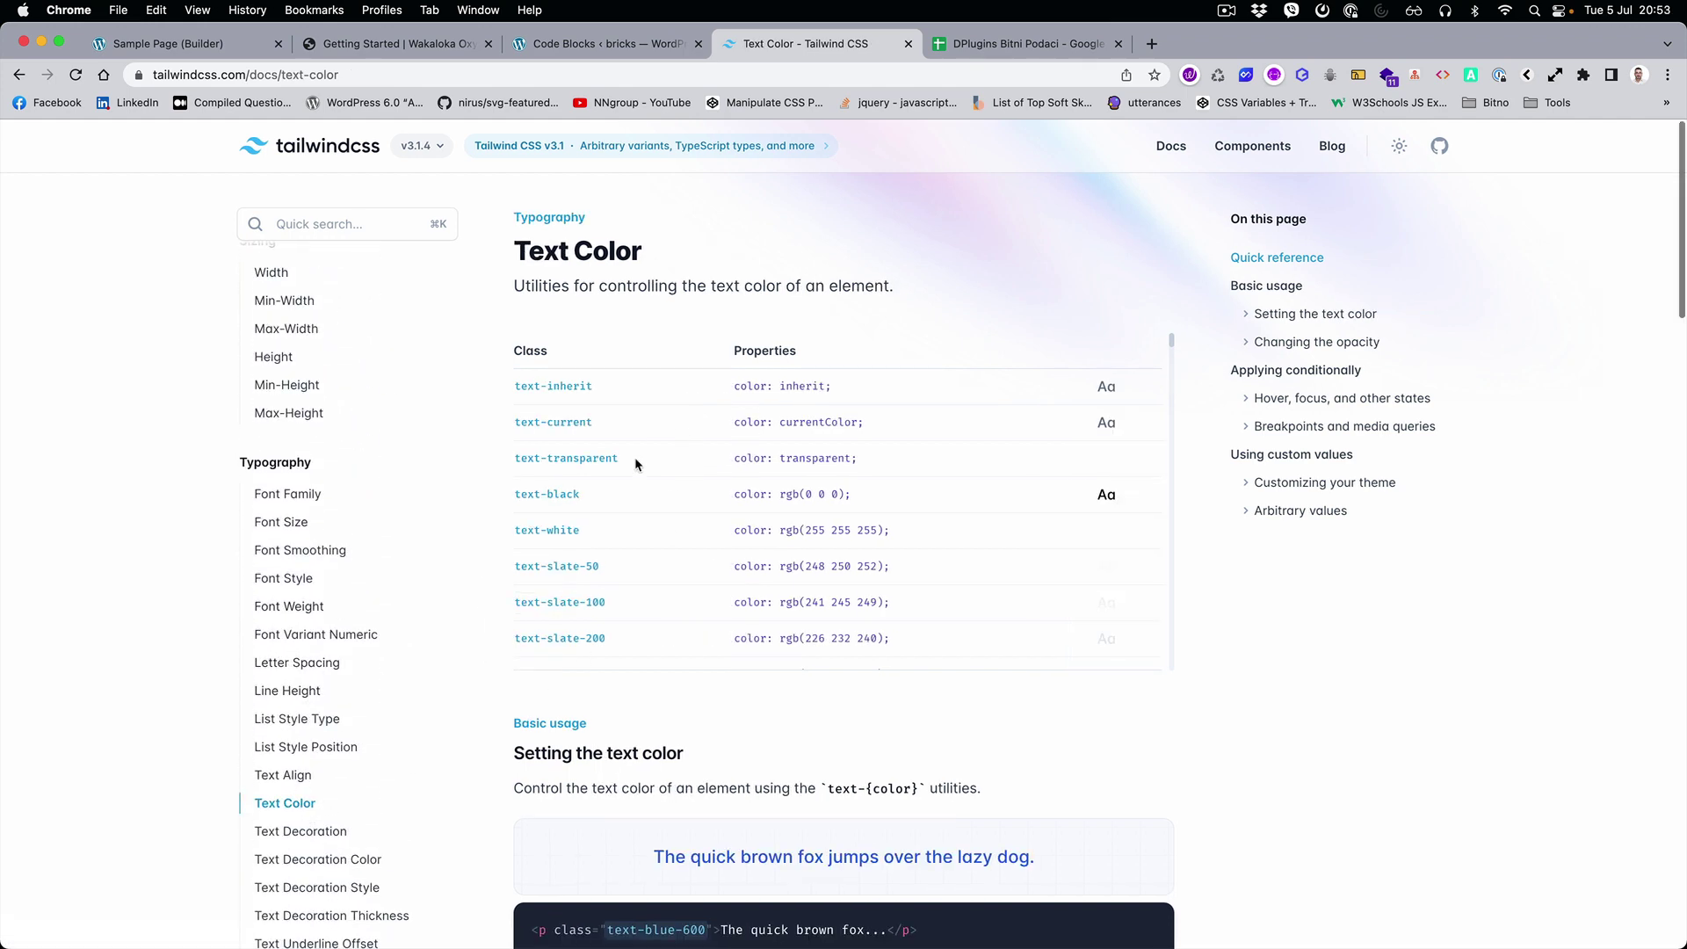
{"action": "scroll", "coordinate": [635, 457], "scroll_direction": "down", "scroll_amount": 10}
{"action": "scroll", "coordinate": [625, 431], "scroll_direction": "down", "scroll_amount": 3}
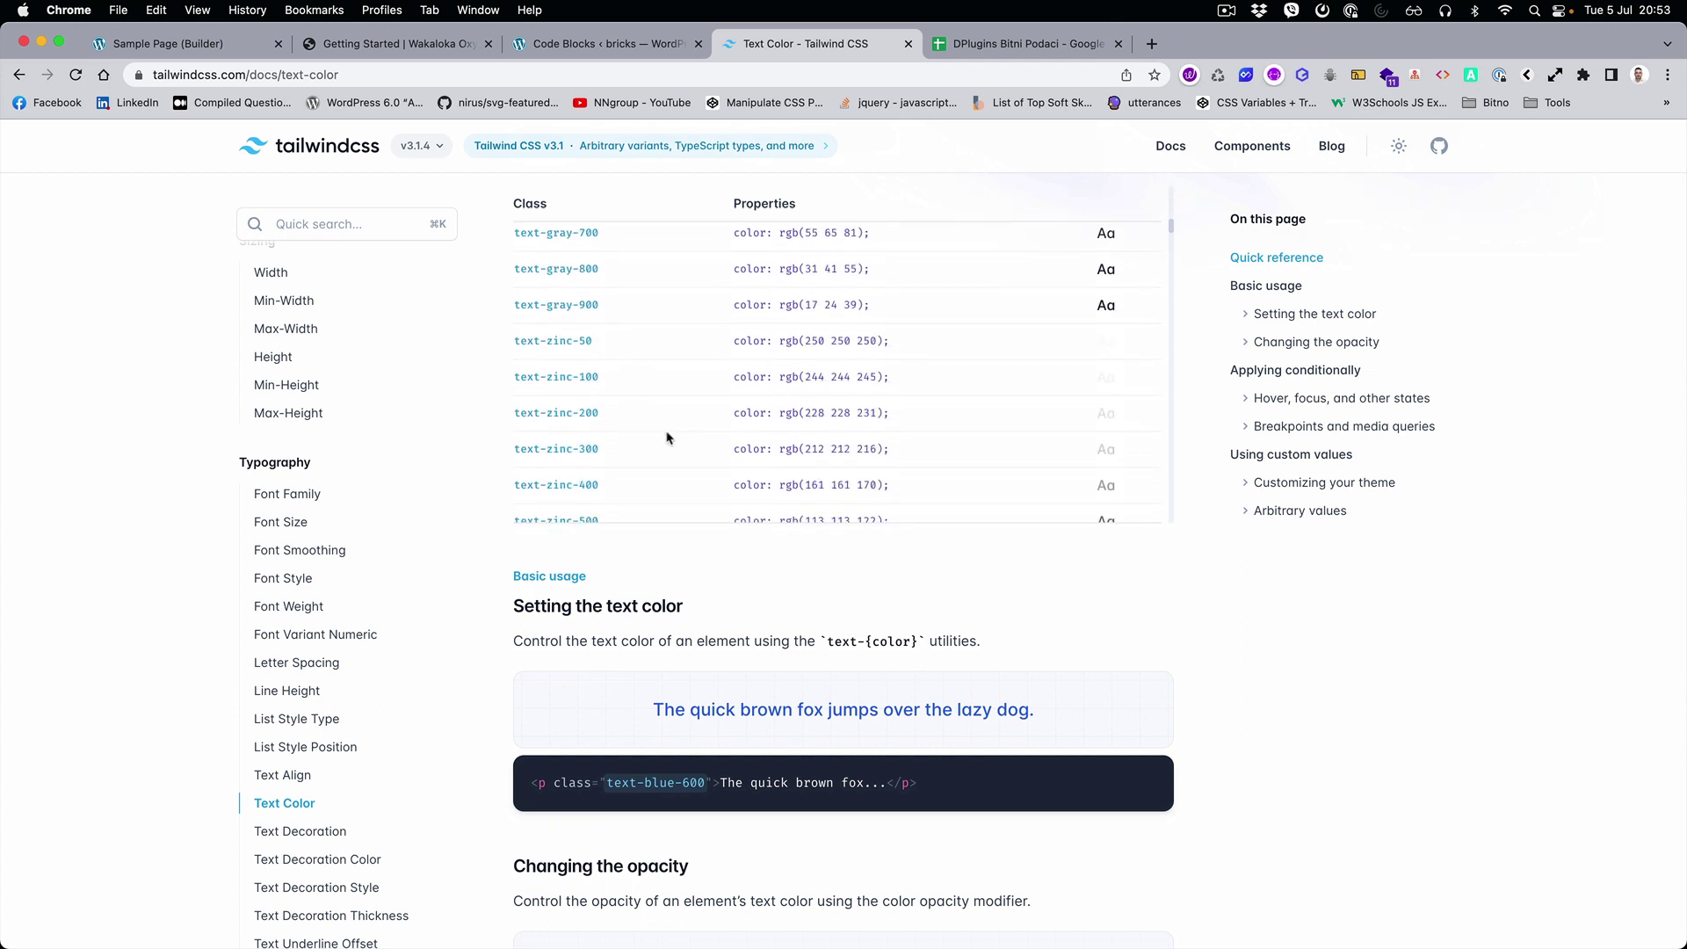
Wrap the heading in a new container and apply the existing text-slate-100 class to the heading
{"action": "left_click", "coordinate": [207, 44]}
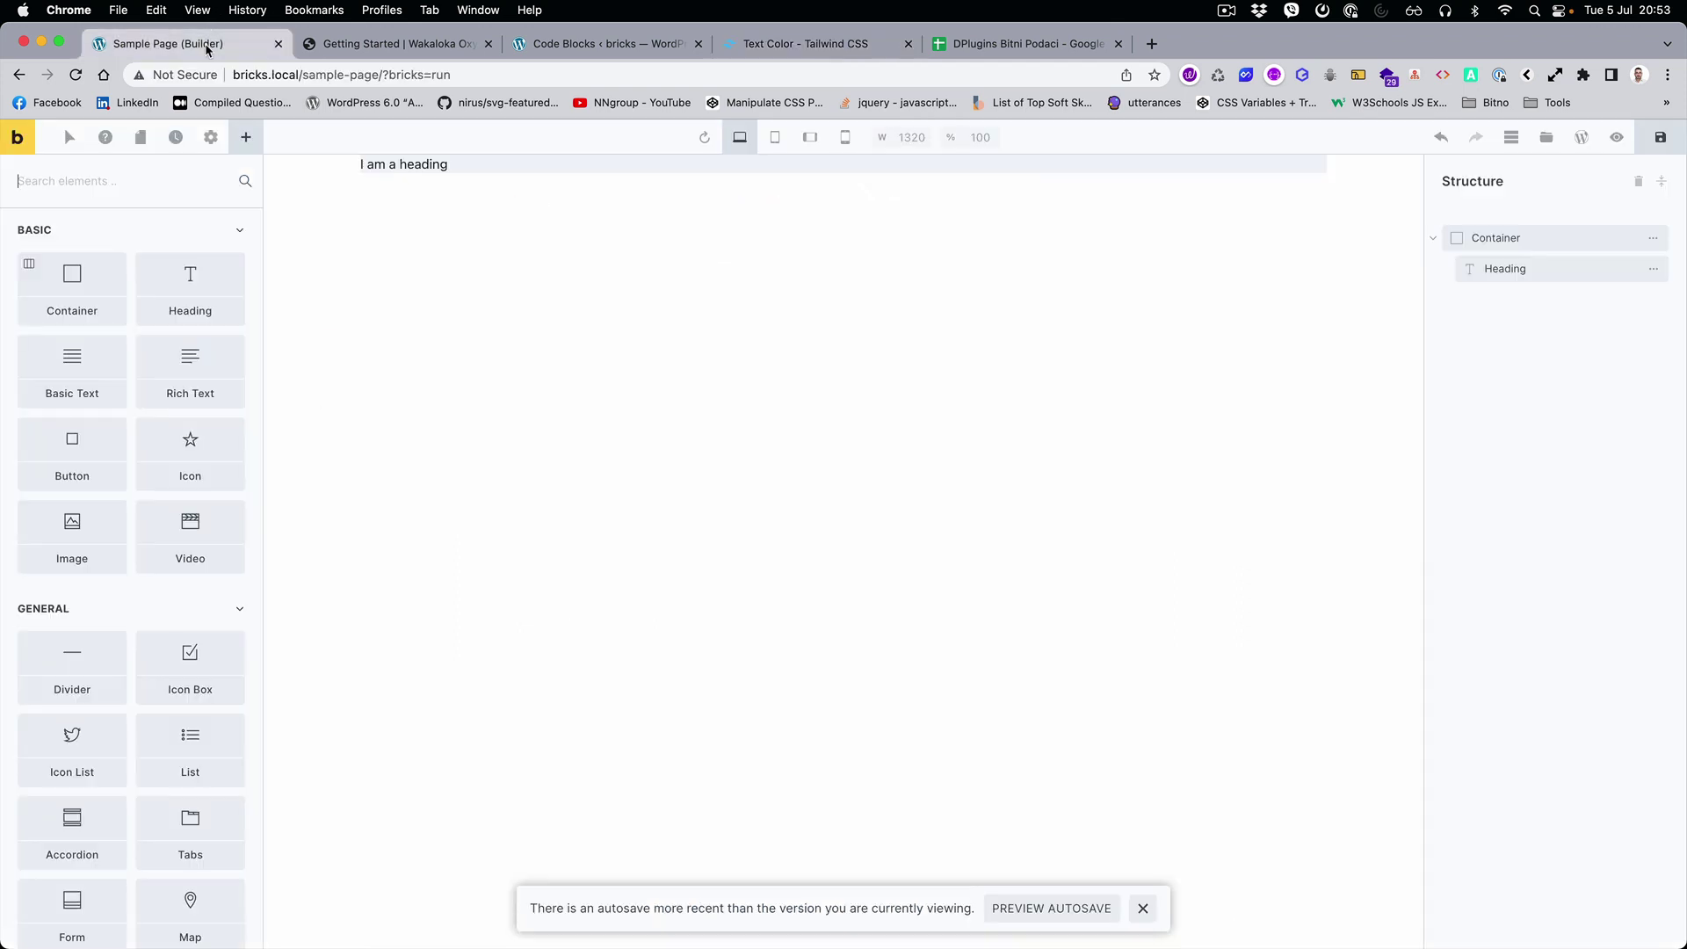
{"action": "left_click", "coordinate": [410, 167]}
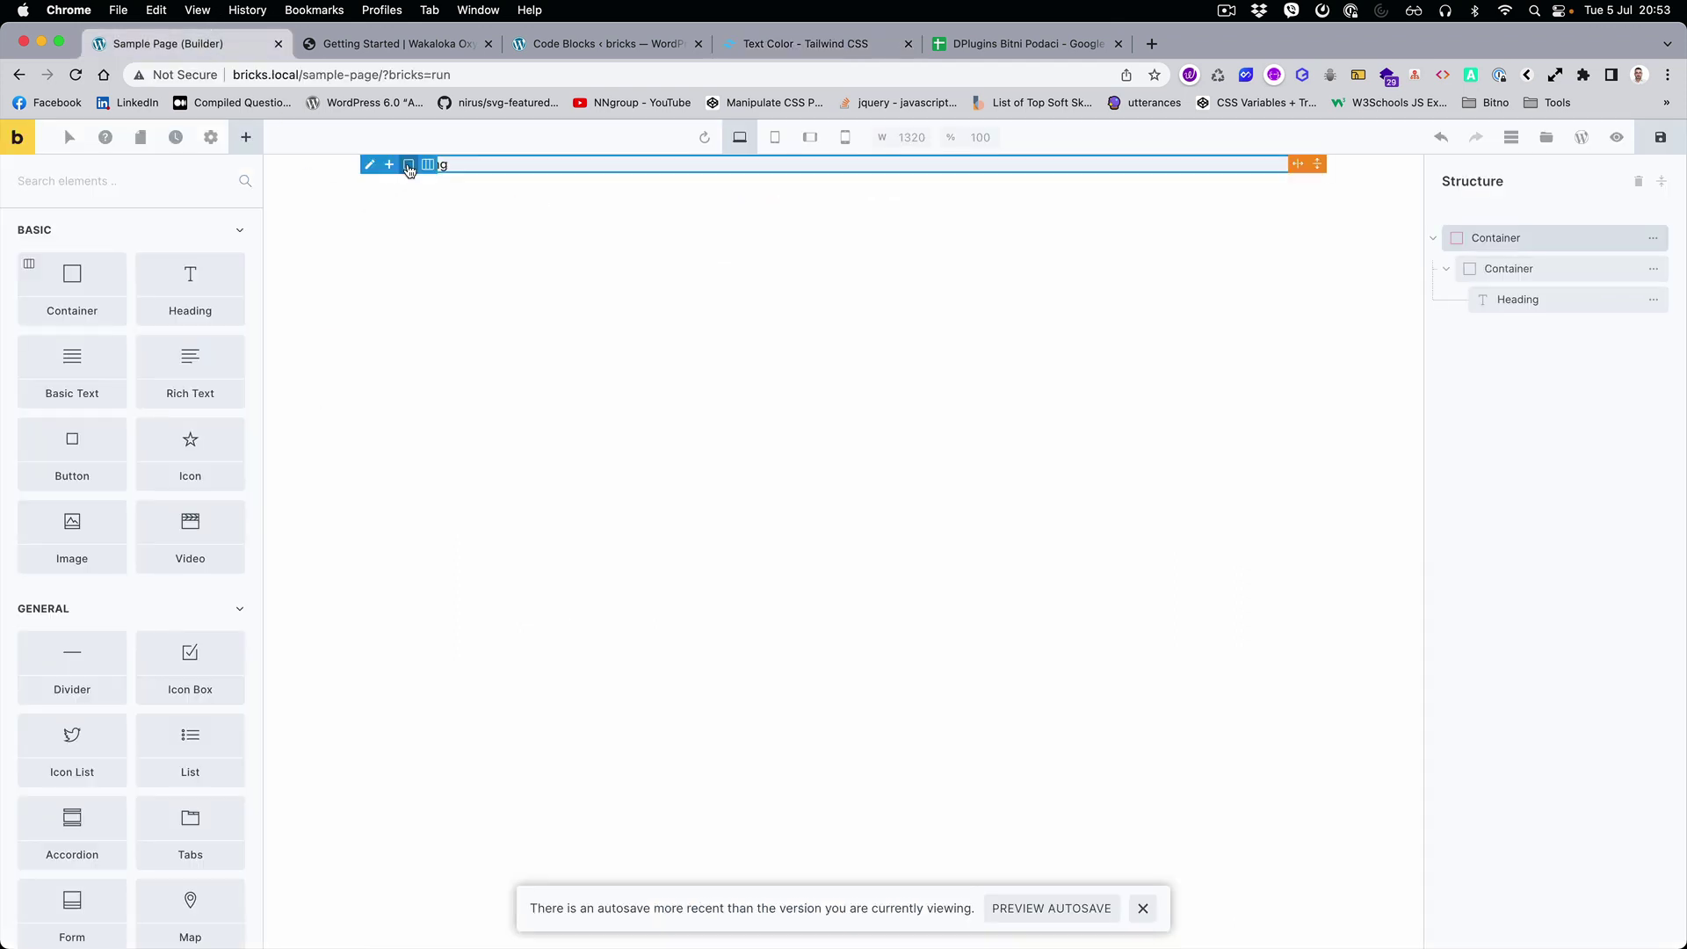
{"action": "left_click", "coordinate": [1542, 308]}
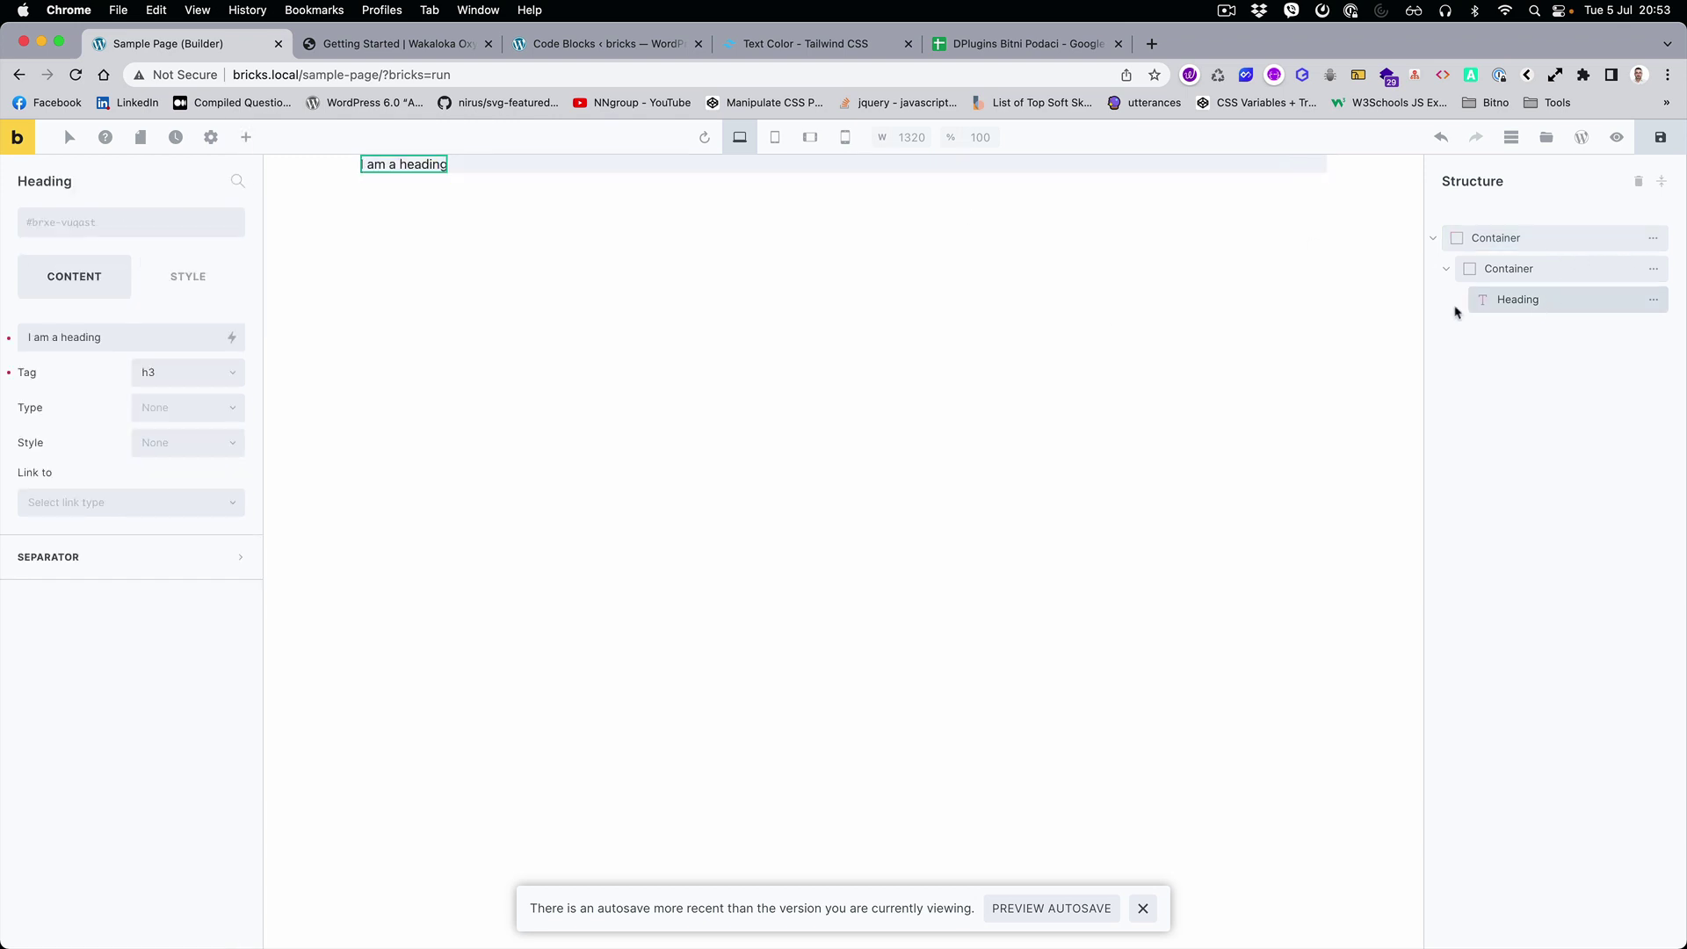
{"action": "left_click", "coordinate": [128, 223]}
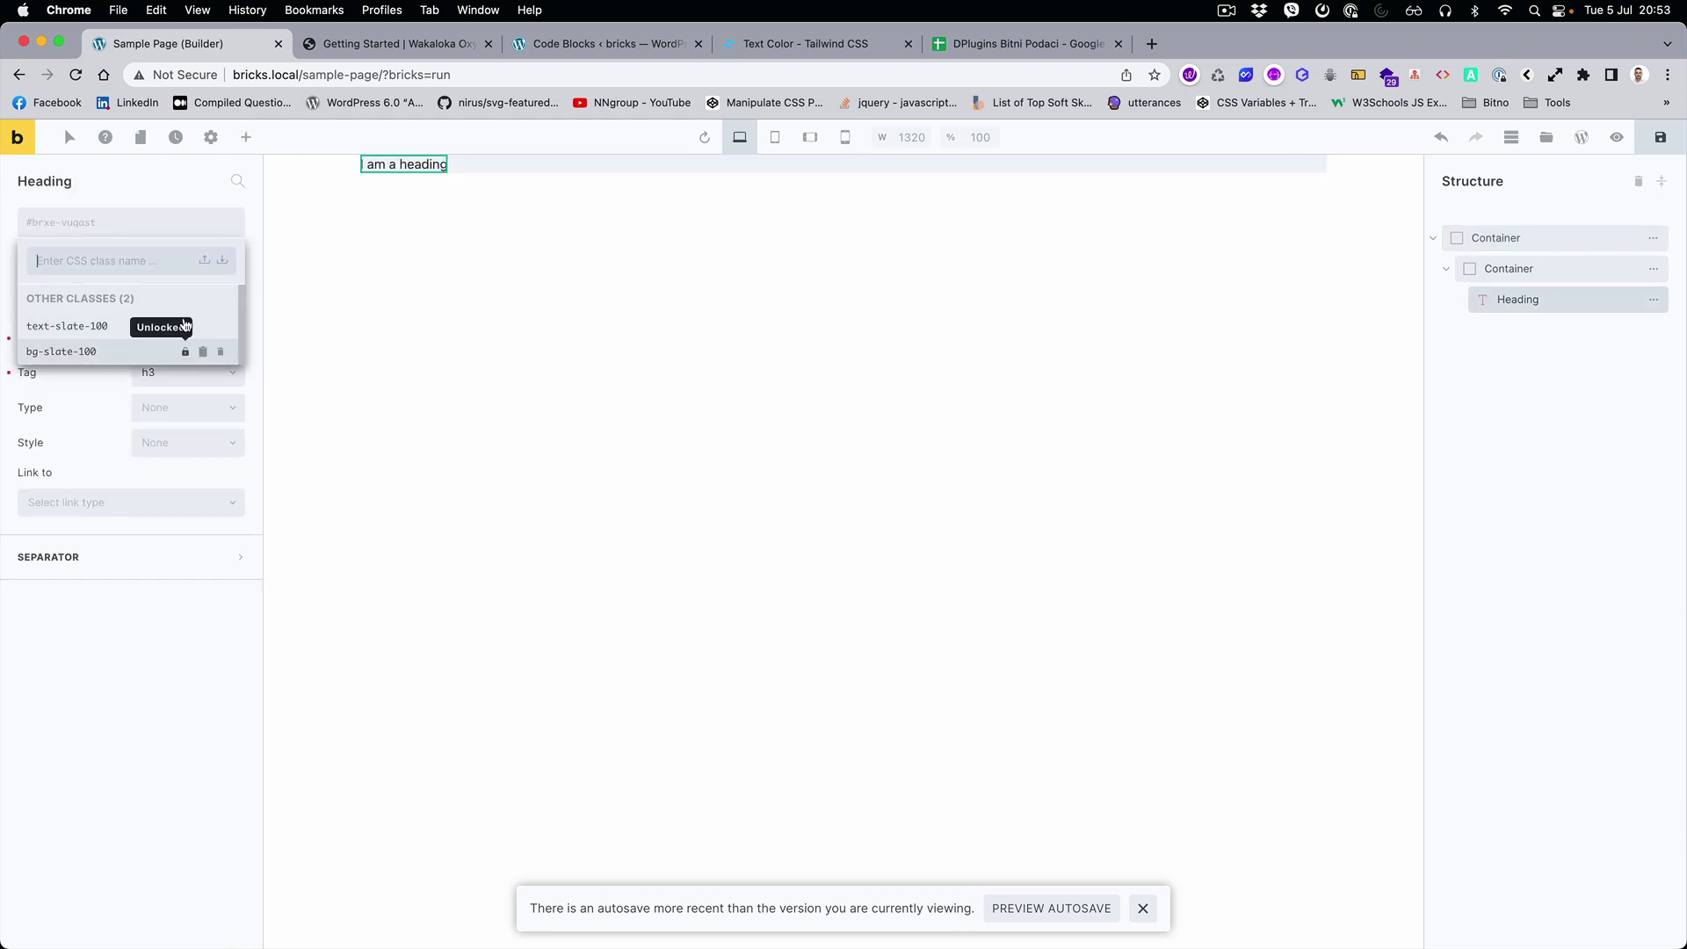
{"action": "left_click", "coordinate": [91, 326]}
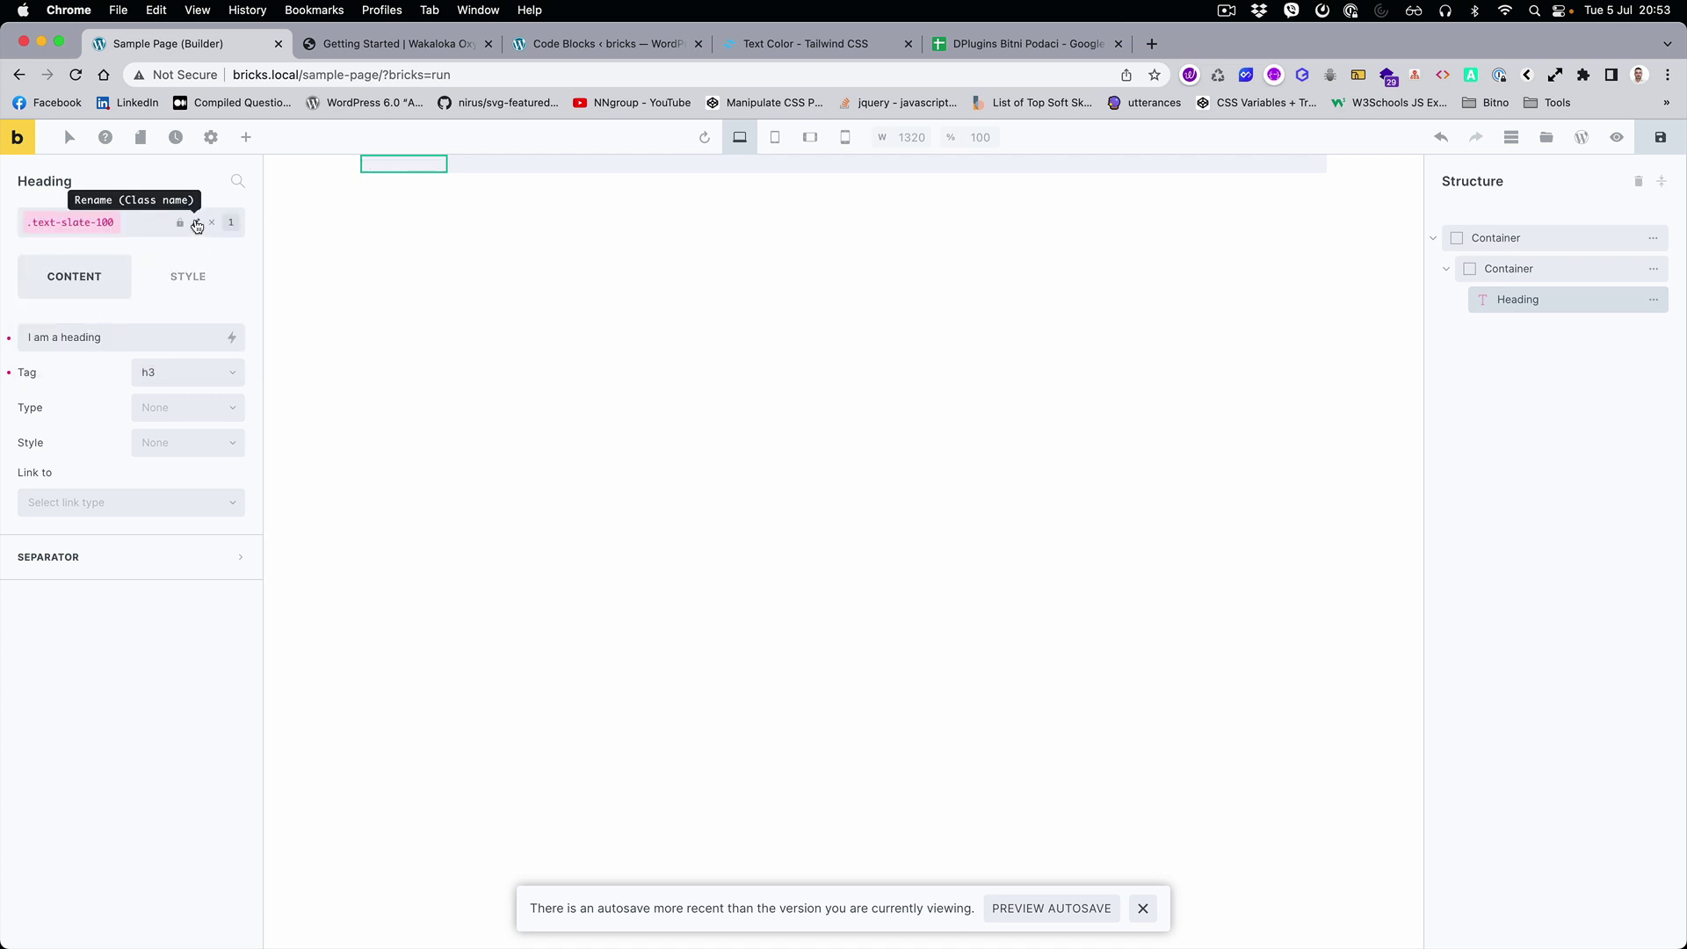
Rename the heading's text-slate-100 class to text-red-500 so the heading turns red
{"action": "left_click", "coordinate": [196, 222]}
{"action": "double_click", "coordinate": [58, 220]}
{"action": "type", "text": "red"}
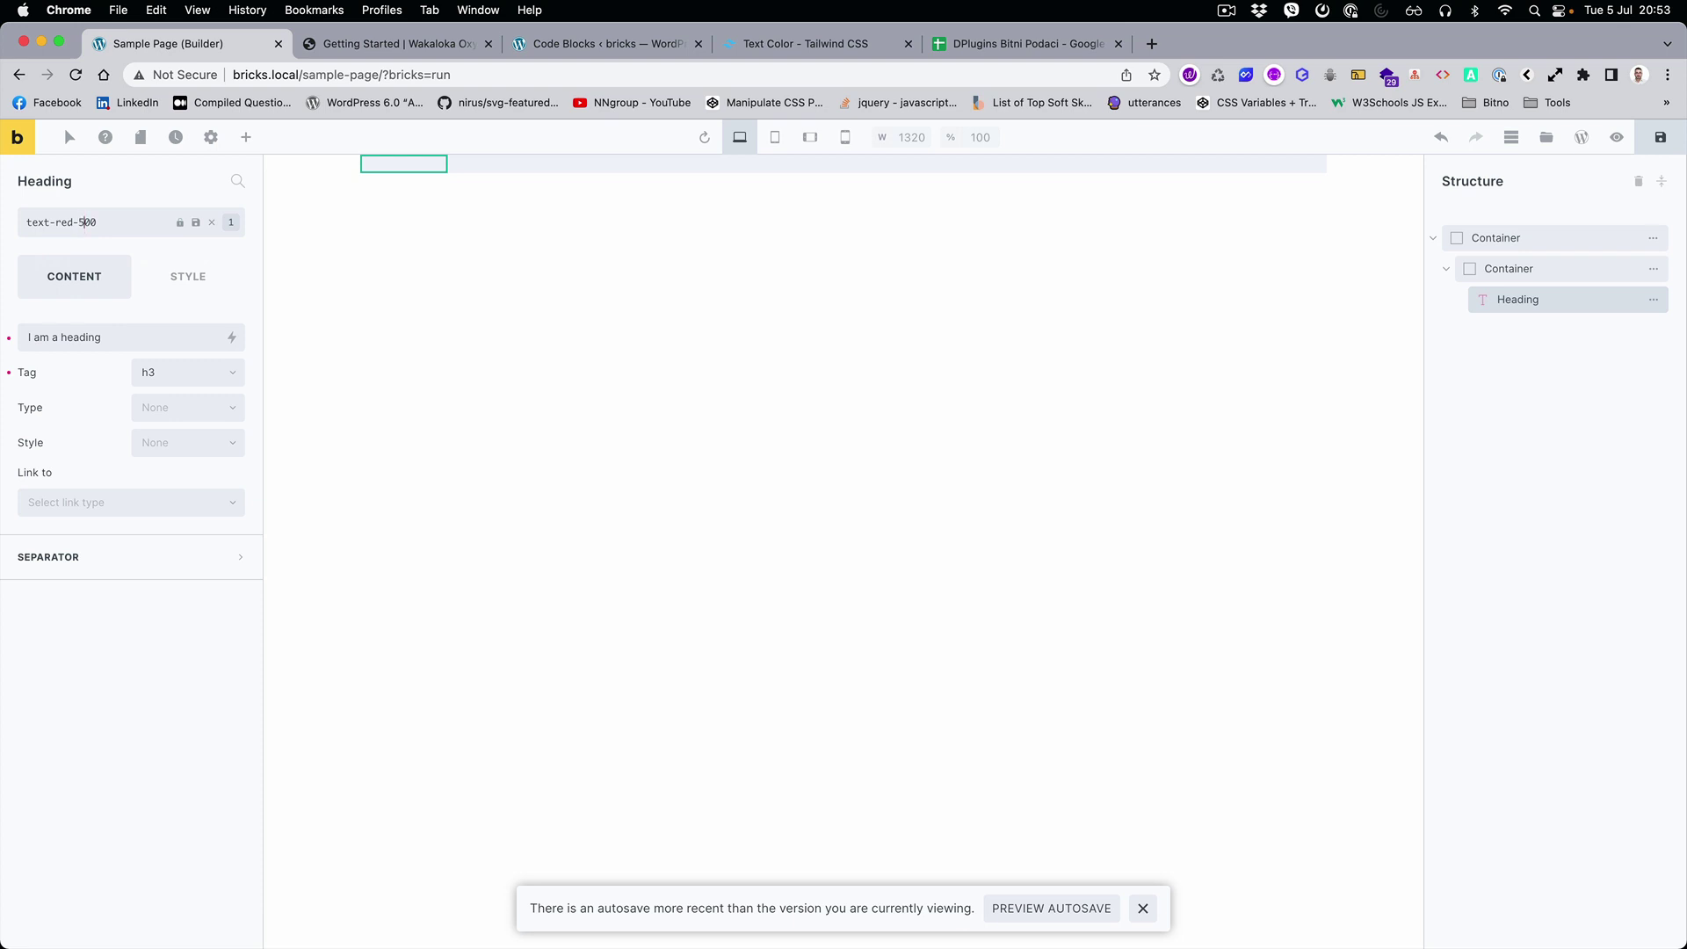
{"action": "key", "text": "Return"}
{"action": "left_click", "coordinate": [348, 285]}
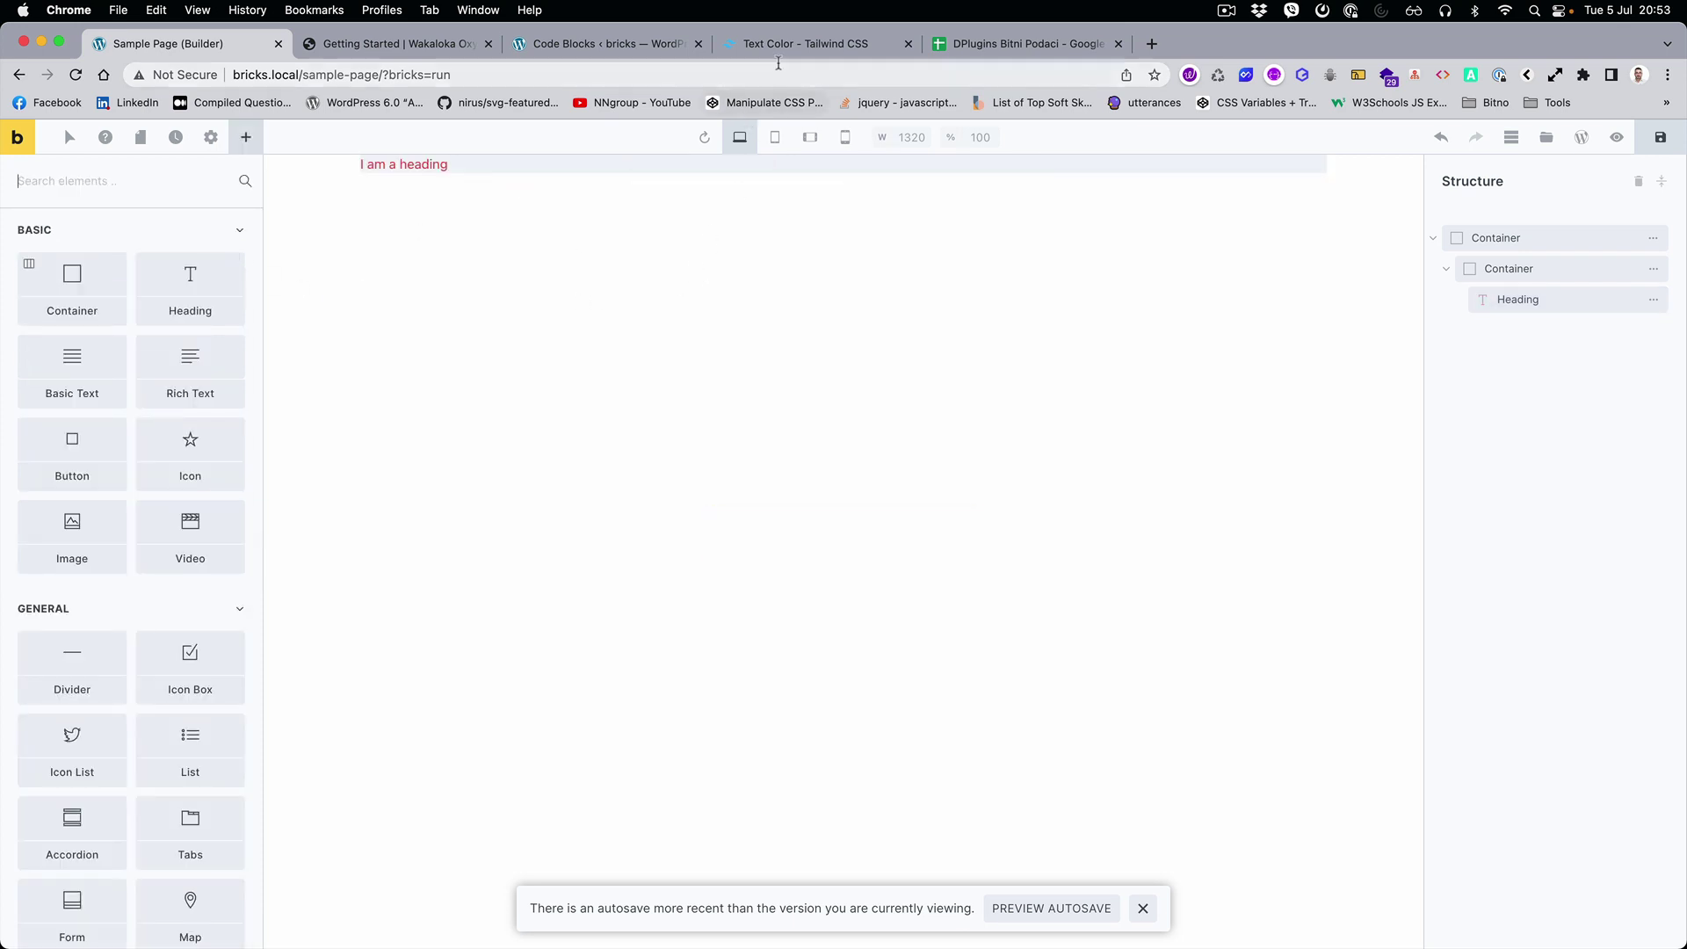
Give the heading's new container a p-32 padding global class
{"action": "left_click", "coordinate": [539, 167]}
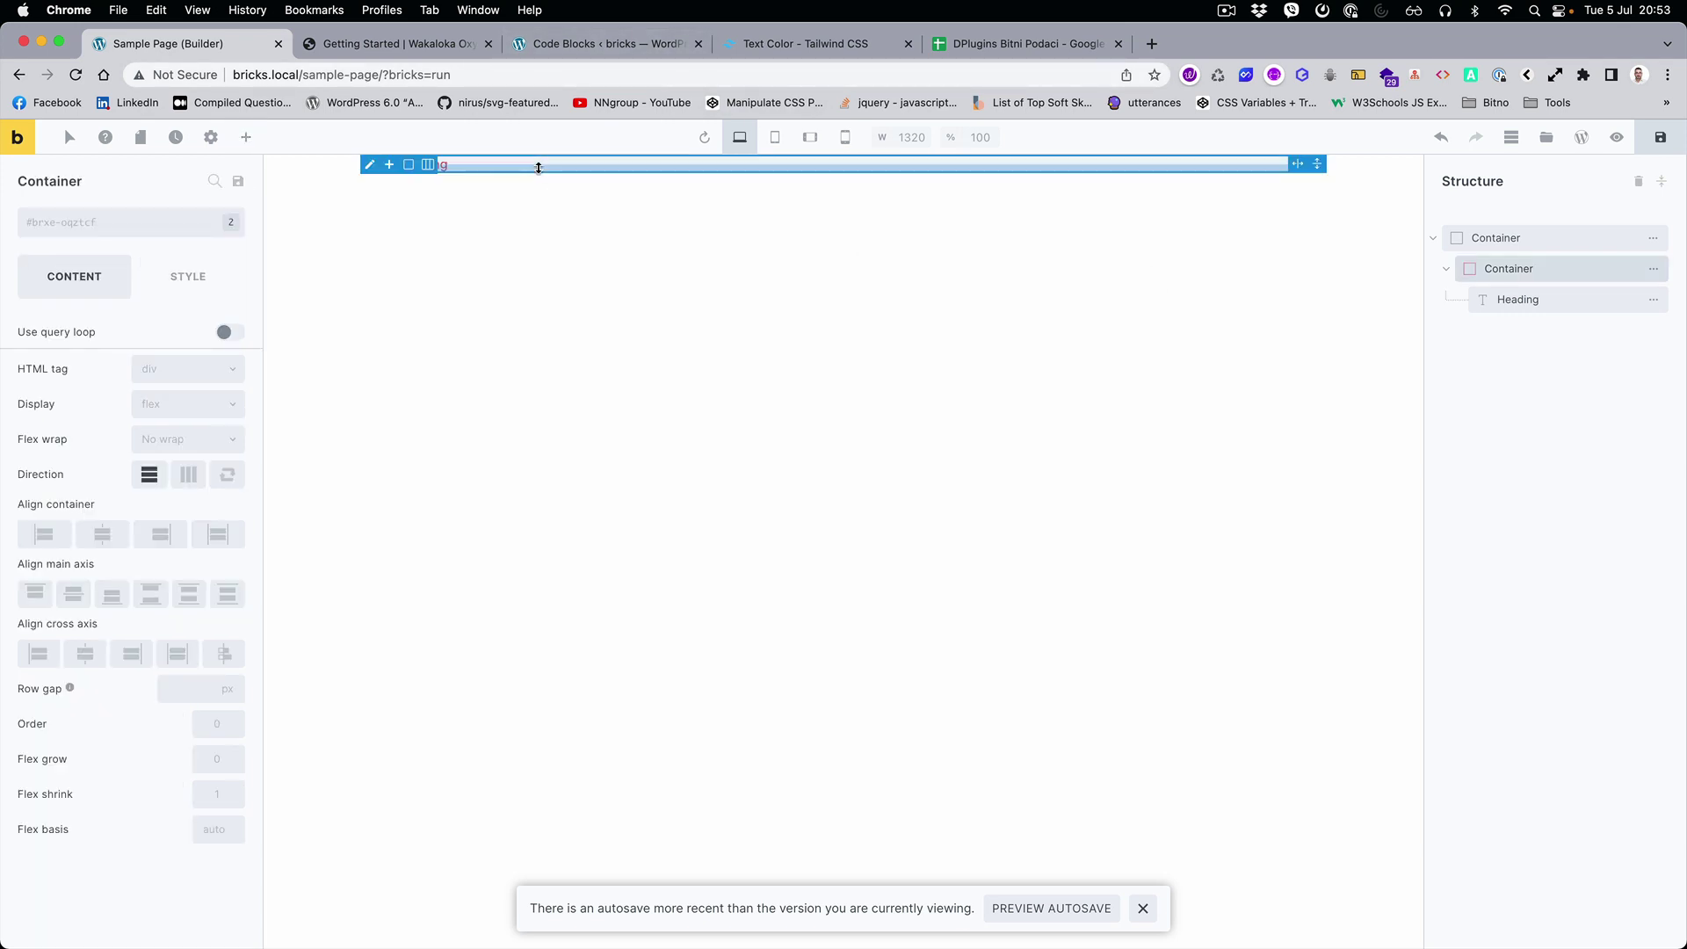
{"action": "left_click", "coordinate": [135, 226]}
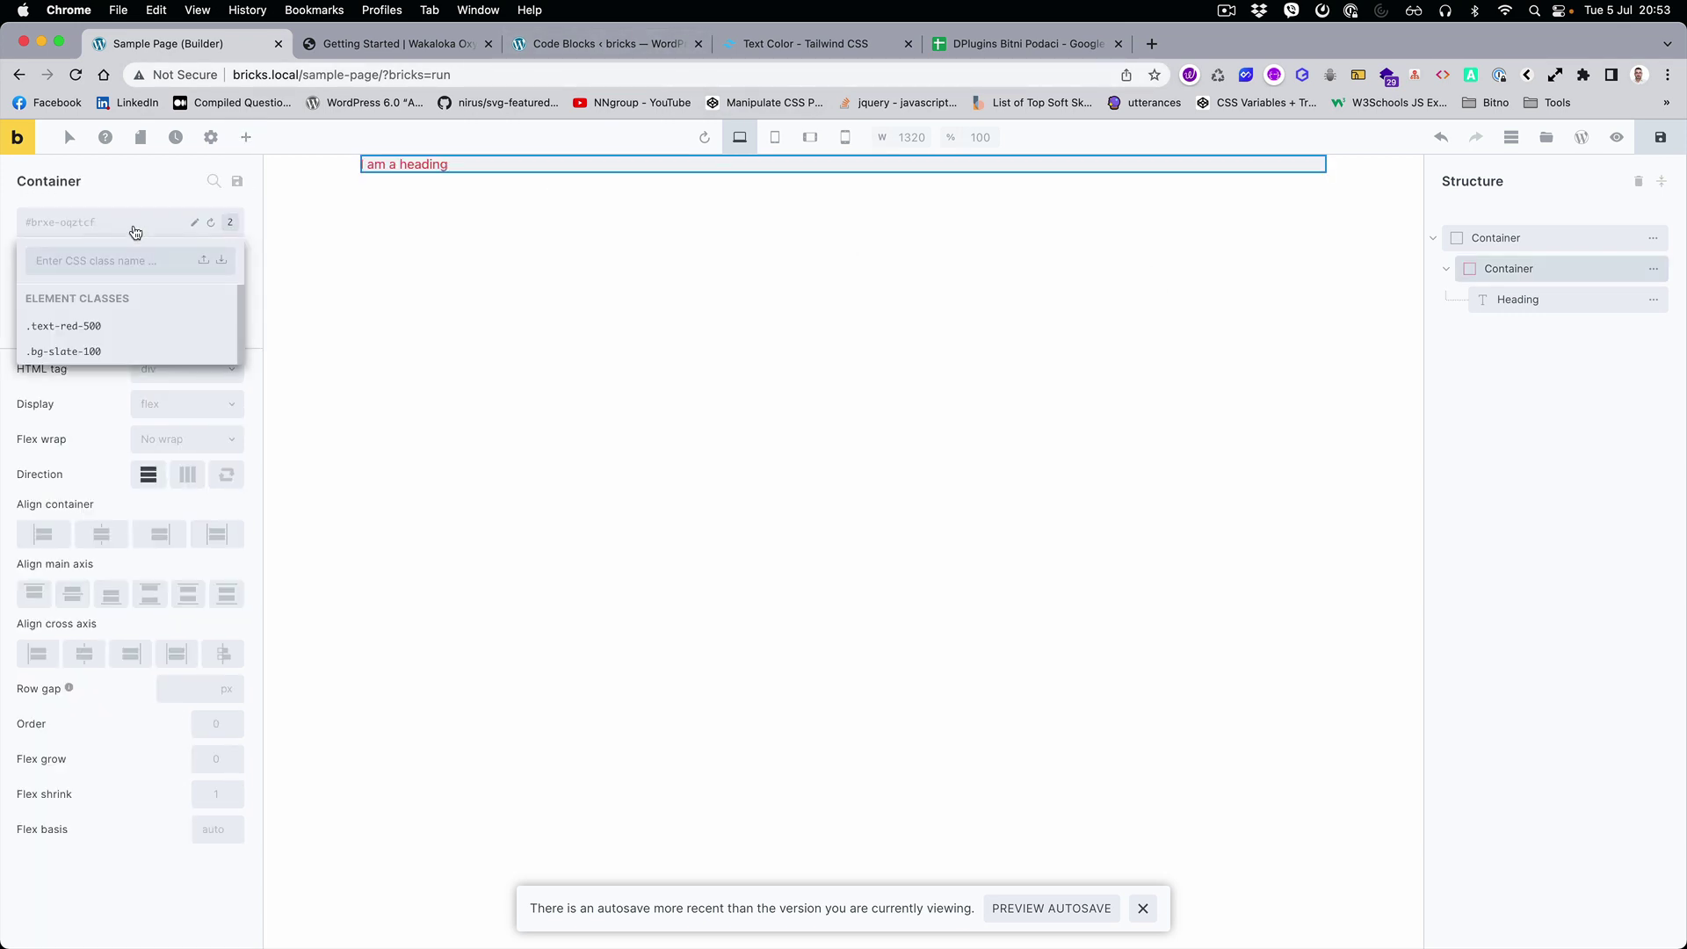
{"action": "type", "text": "p-32"}
{"action": "key", "text": "Return"}
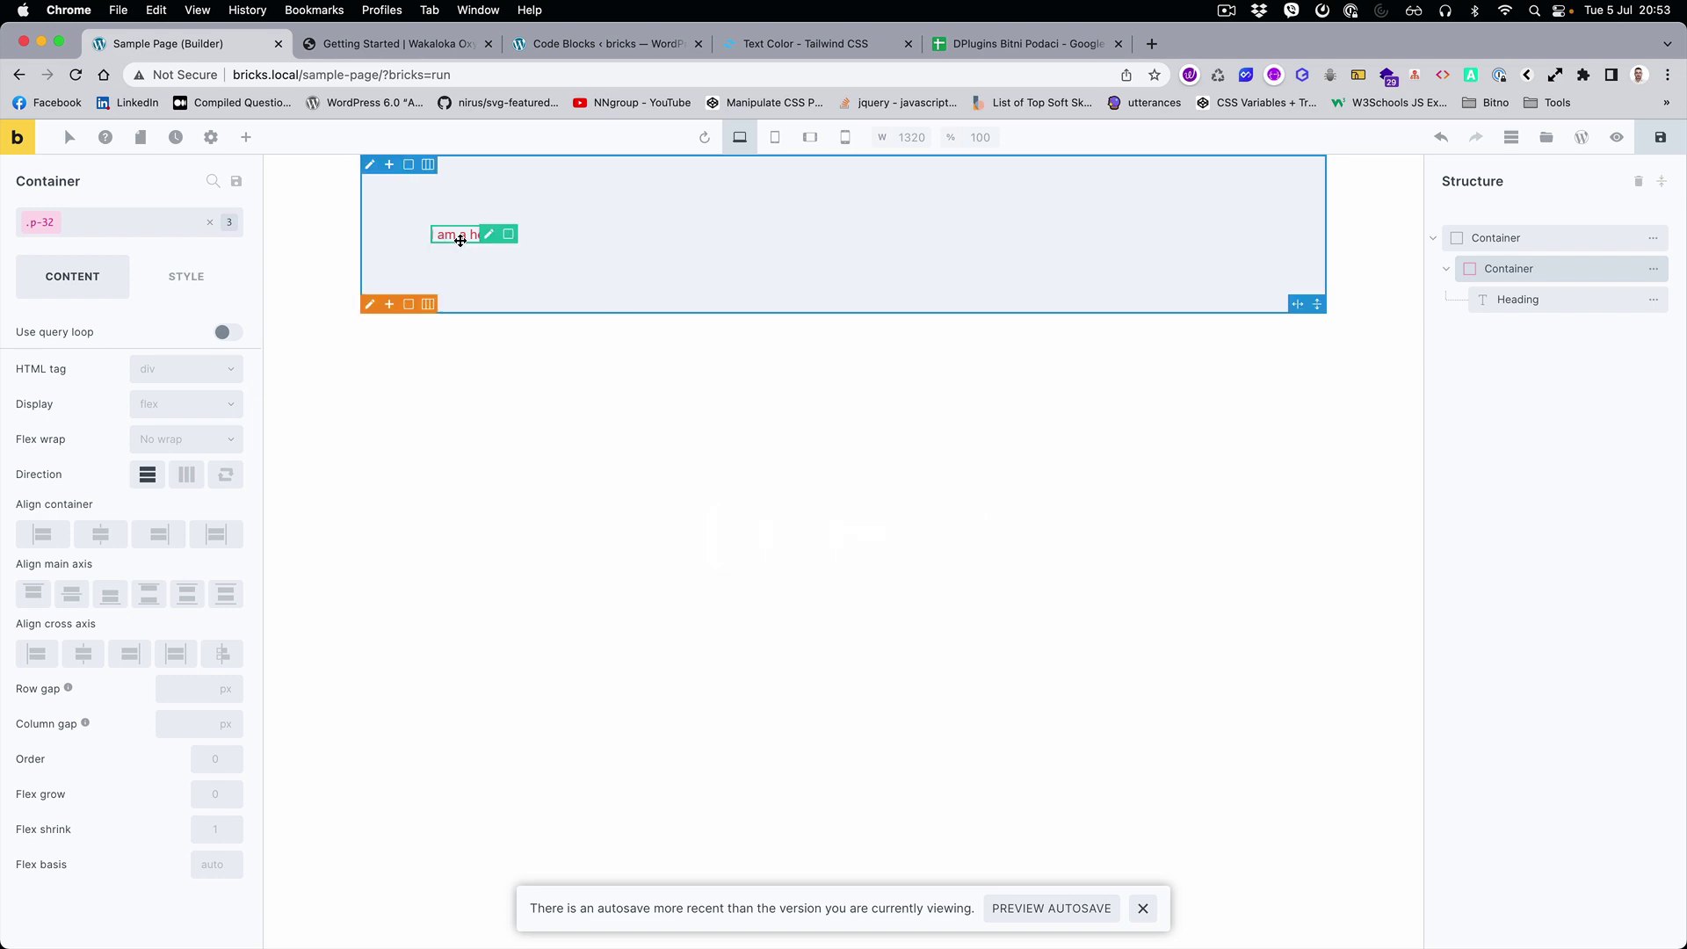
Copy font-black from the Tailwind Font Weight page and add it to the container as a global class
{"action": "left_click", "coordinate": [857, 49]}
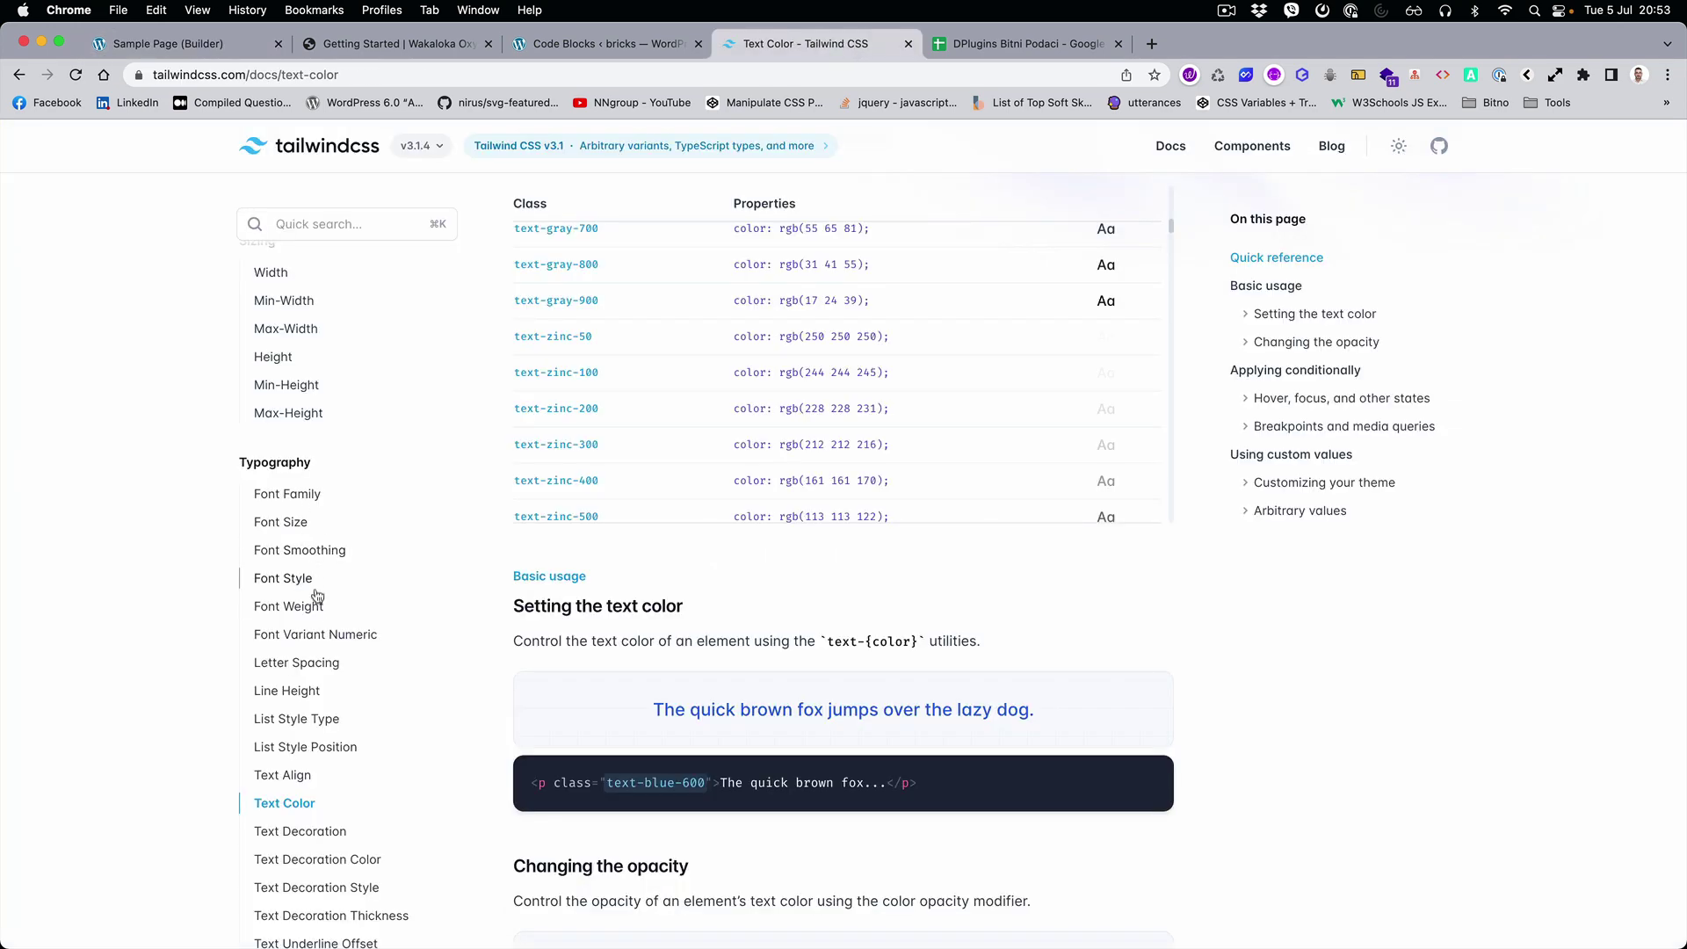
{"action": "left_click", "coordinate": [297, 608]}
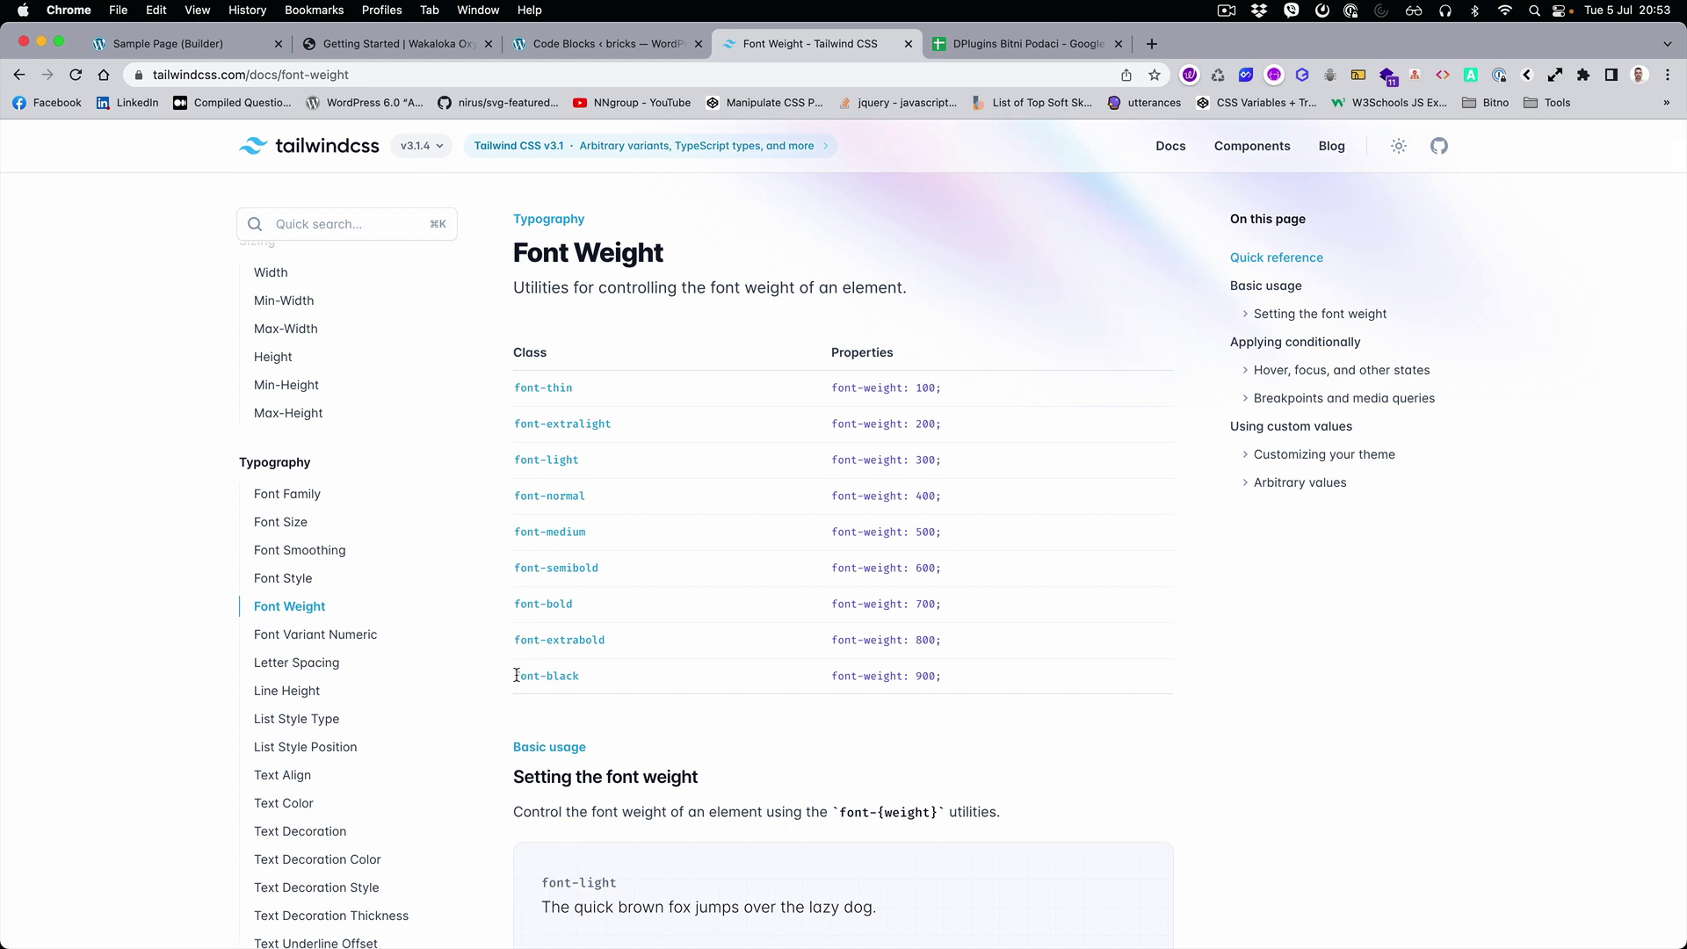
{"action": "left_click_drag", "start_coordinate": [517, 675], "coordinate": [580, 676]}
{"action": "key", "text": "super+c"}
{"action": "key", "text": "super+1"}
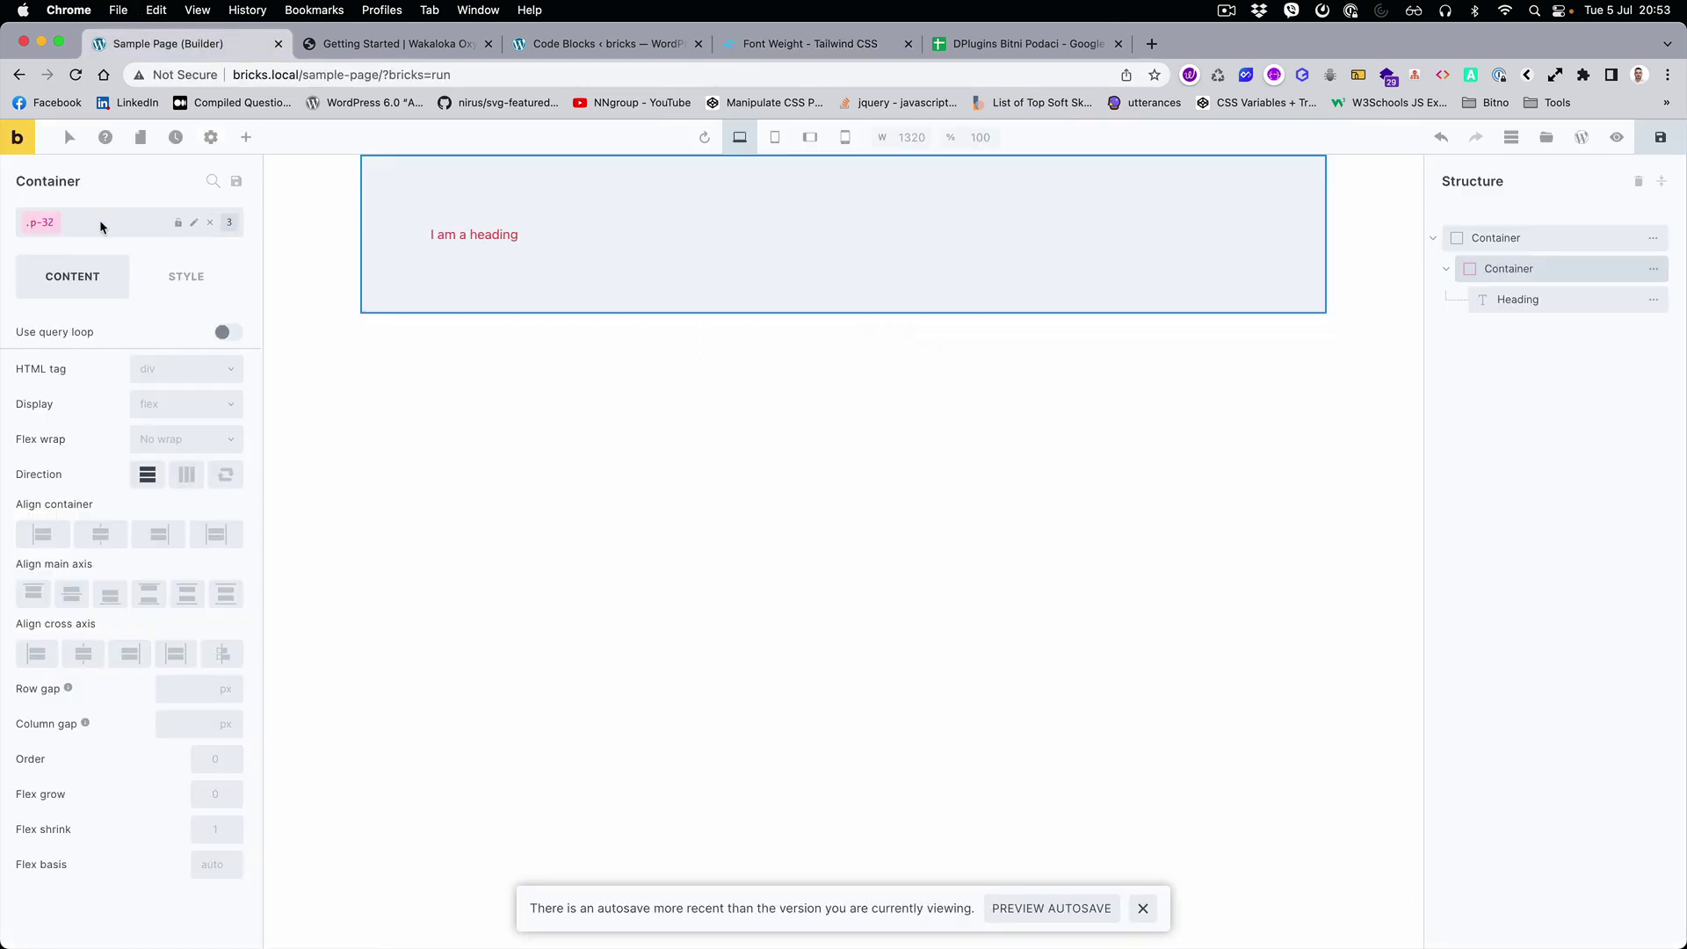
{"action": "left_click", "coordinate": [98, 220]}
{"action": "key", "text": "super+v"}
{"action": "key", "text": "Return"}
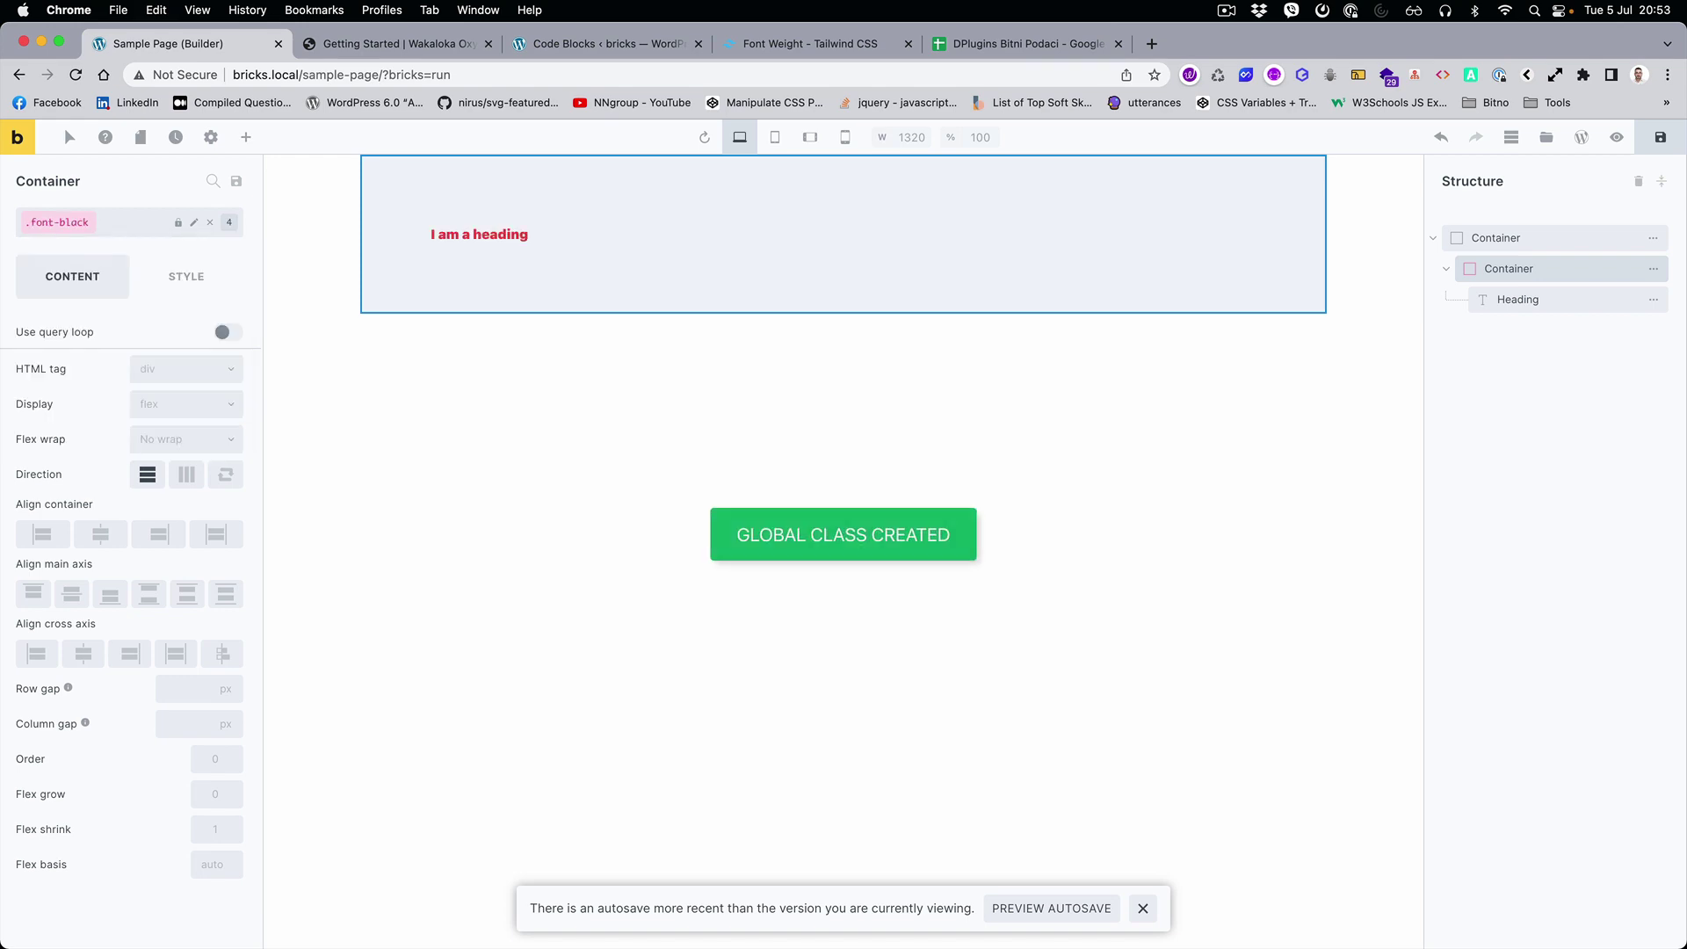
Copy text-4xl from the Tailwind Font Size page and add it to the container as a global class
{"action": "left_click", "coordinate": [846, 45]}
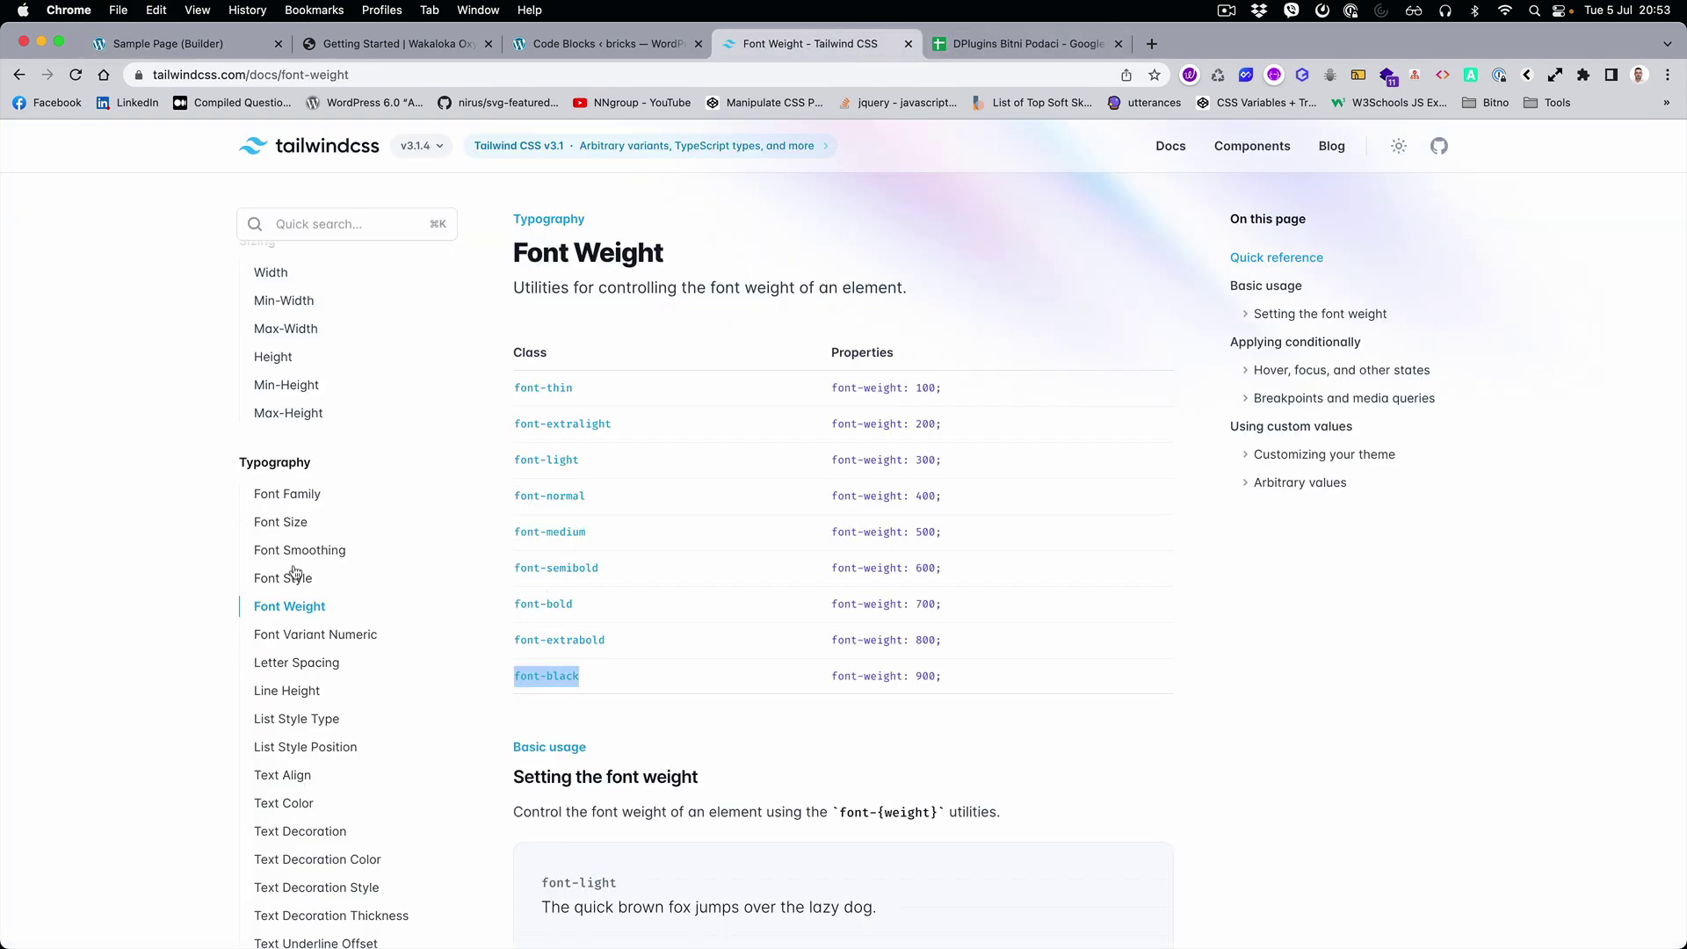
{"action": "left_click", "coordinate": [288, 523]}
{"action": "scroll", "coordinate": [534, 619], "scroll_direction": "down", "scroll_amount": 5}
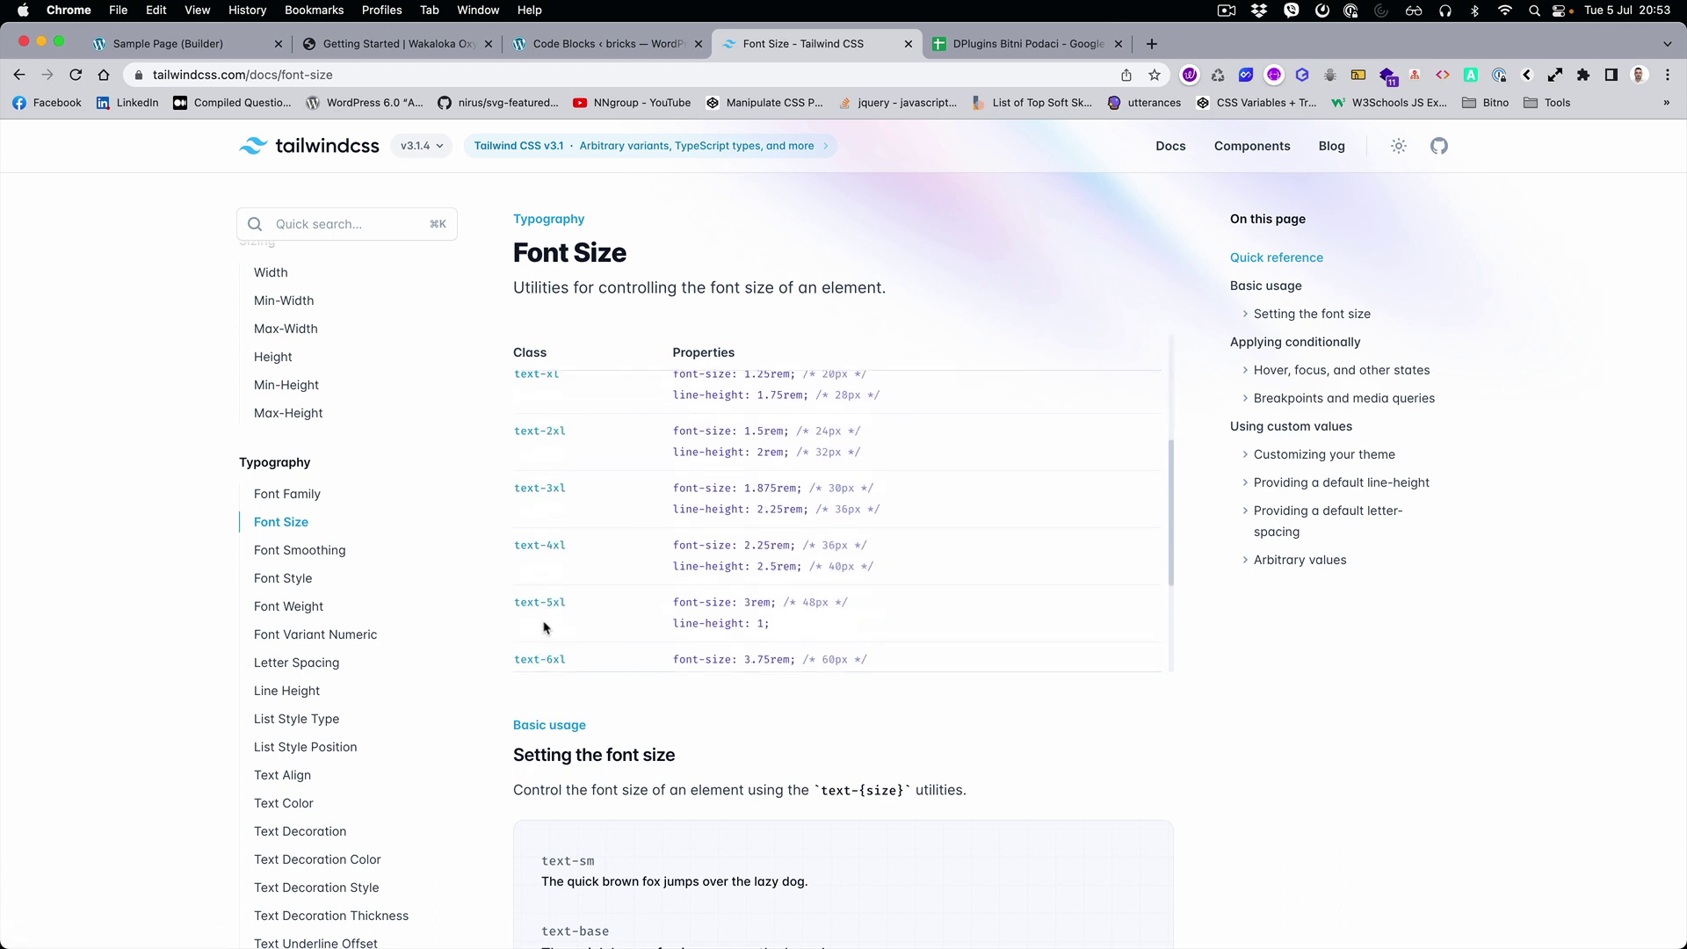
{"action": "left_click_drag", "start_coordinate": [516, 544], "coordinate": [613, 555]}
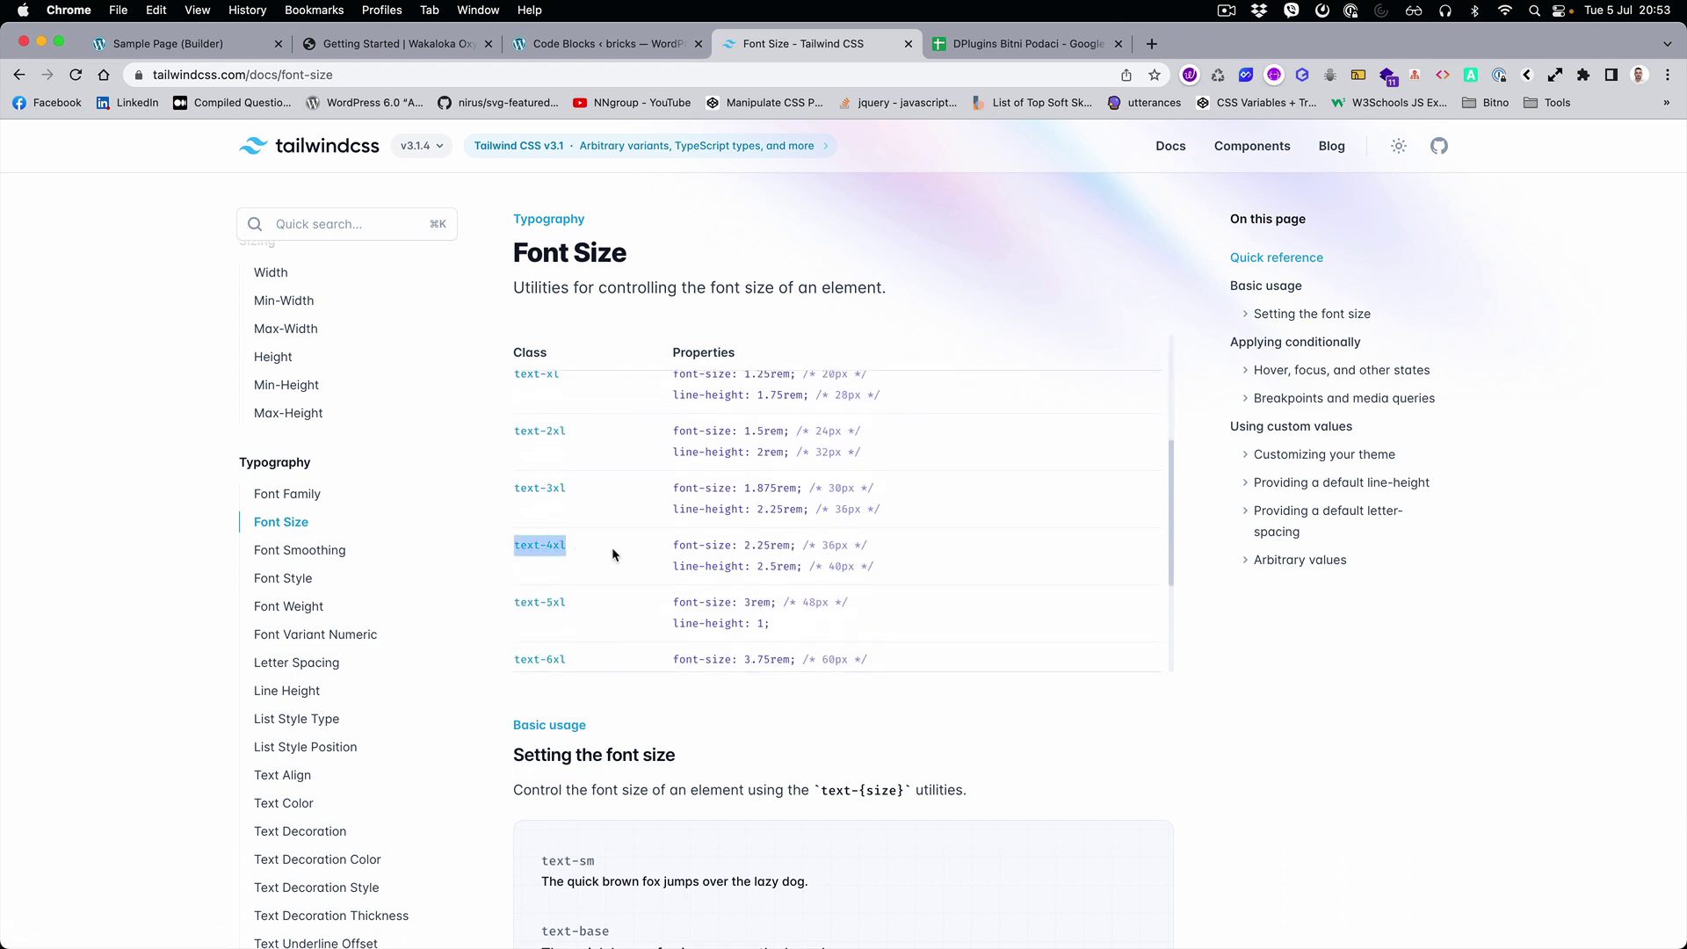
{"action": "left_click", "coordinate": [210, 51]}
{"action": "left_click", "coordinate": [102, 214]}
{"action": "key", "text": "super+v"}
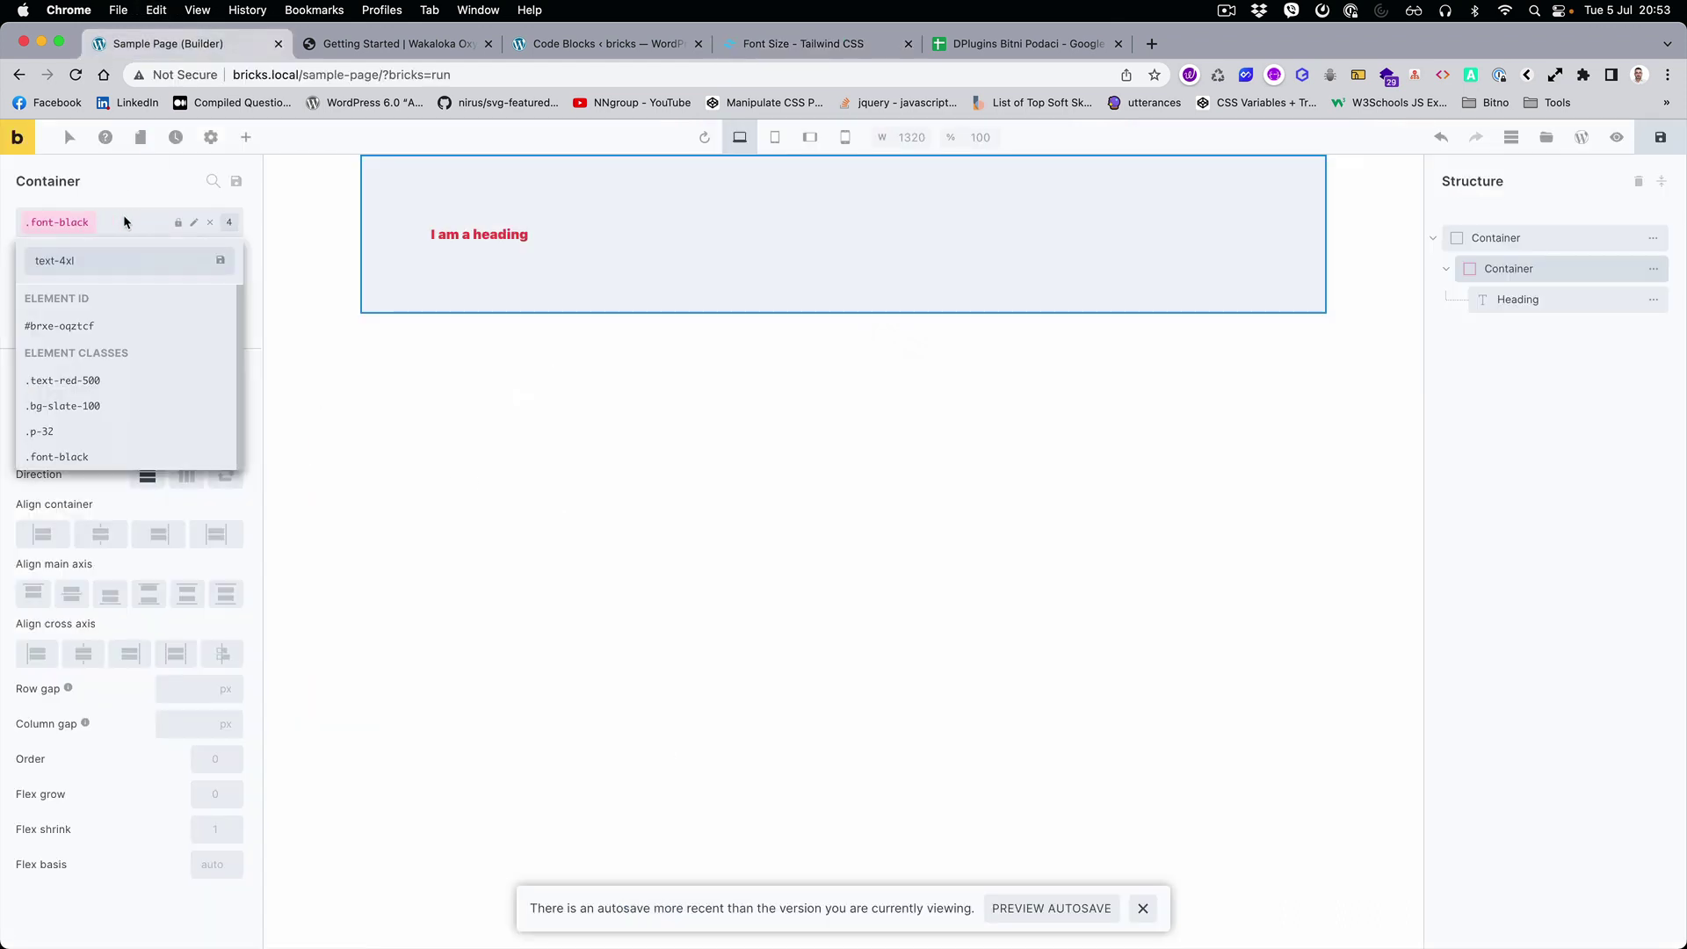
{"action": "key", "text": "Return"}
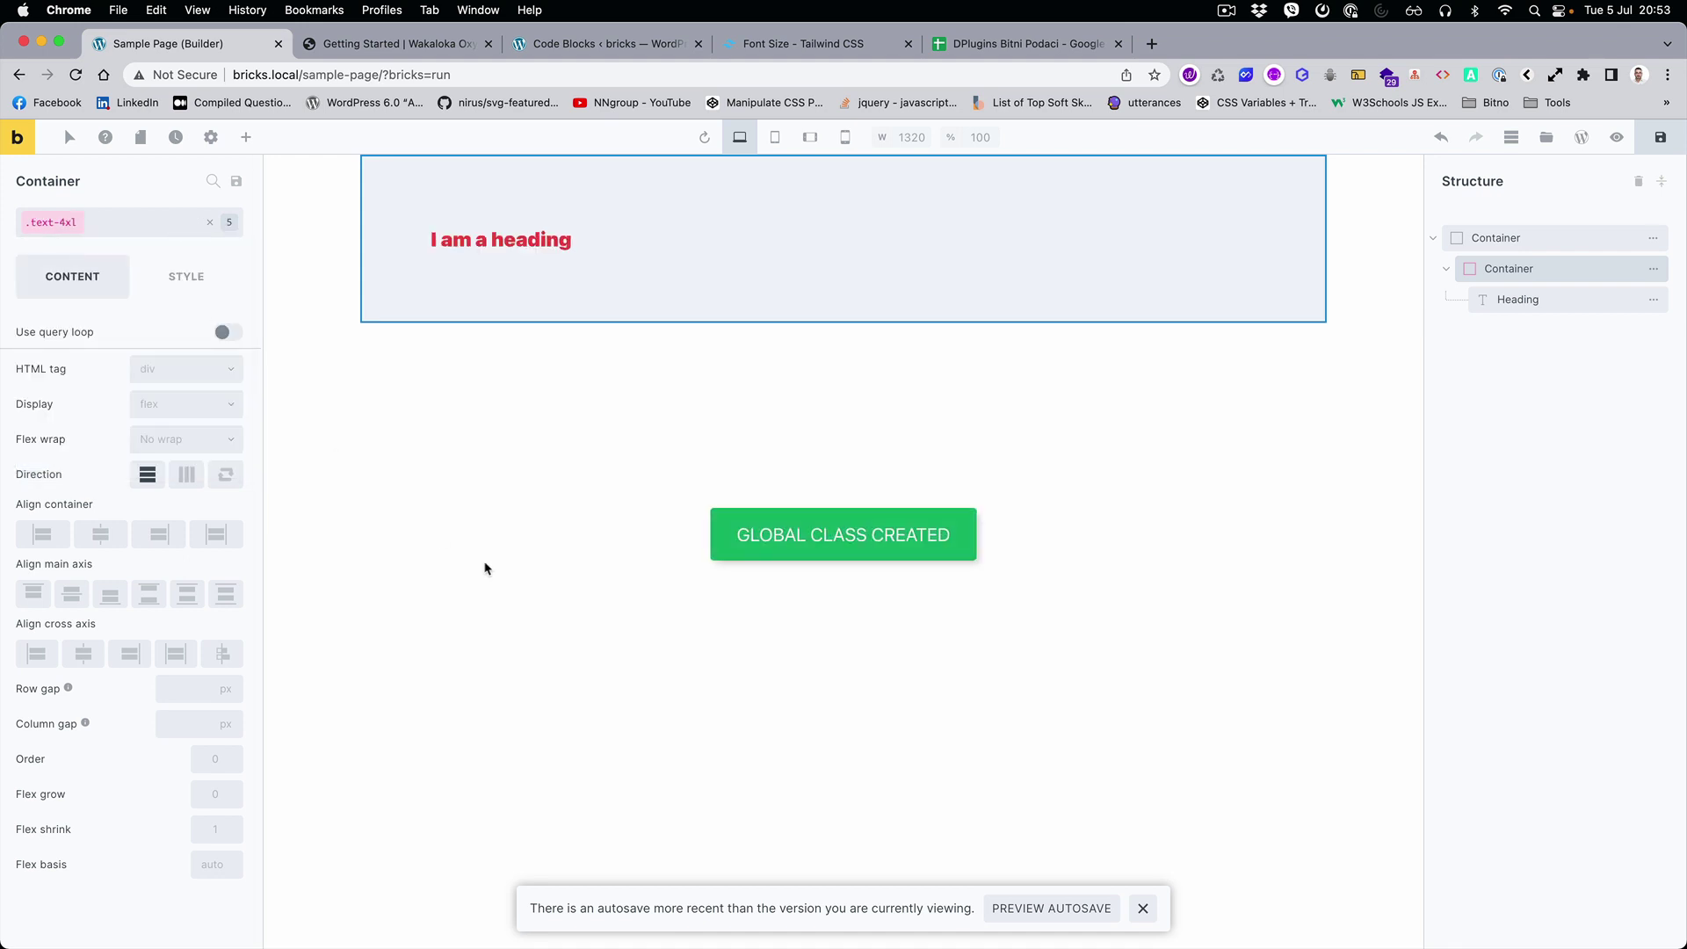
{"action": "left_click", "coordinate": [448, 249]}
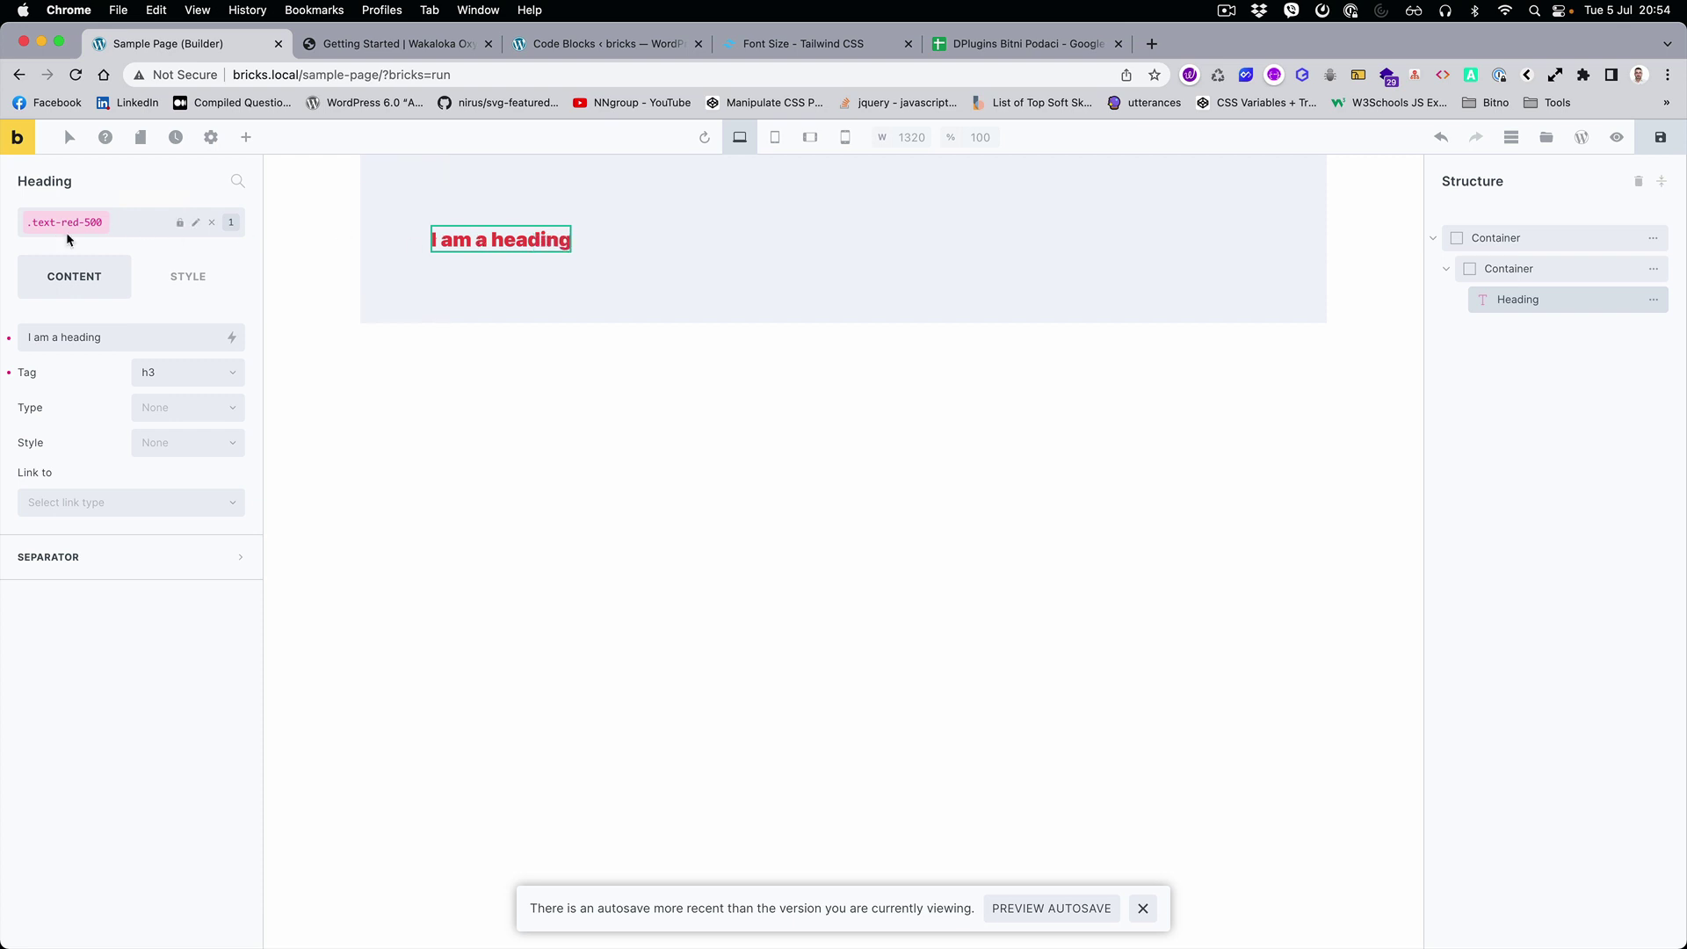
Rename the heading's text-red-500 class to text-blue-500, then to text-indigo-500
{"action": "left_click", "coordinate": [194, 224]}
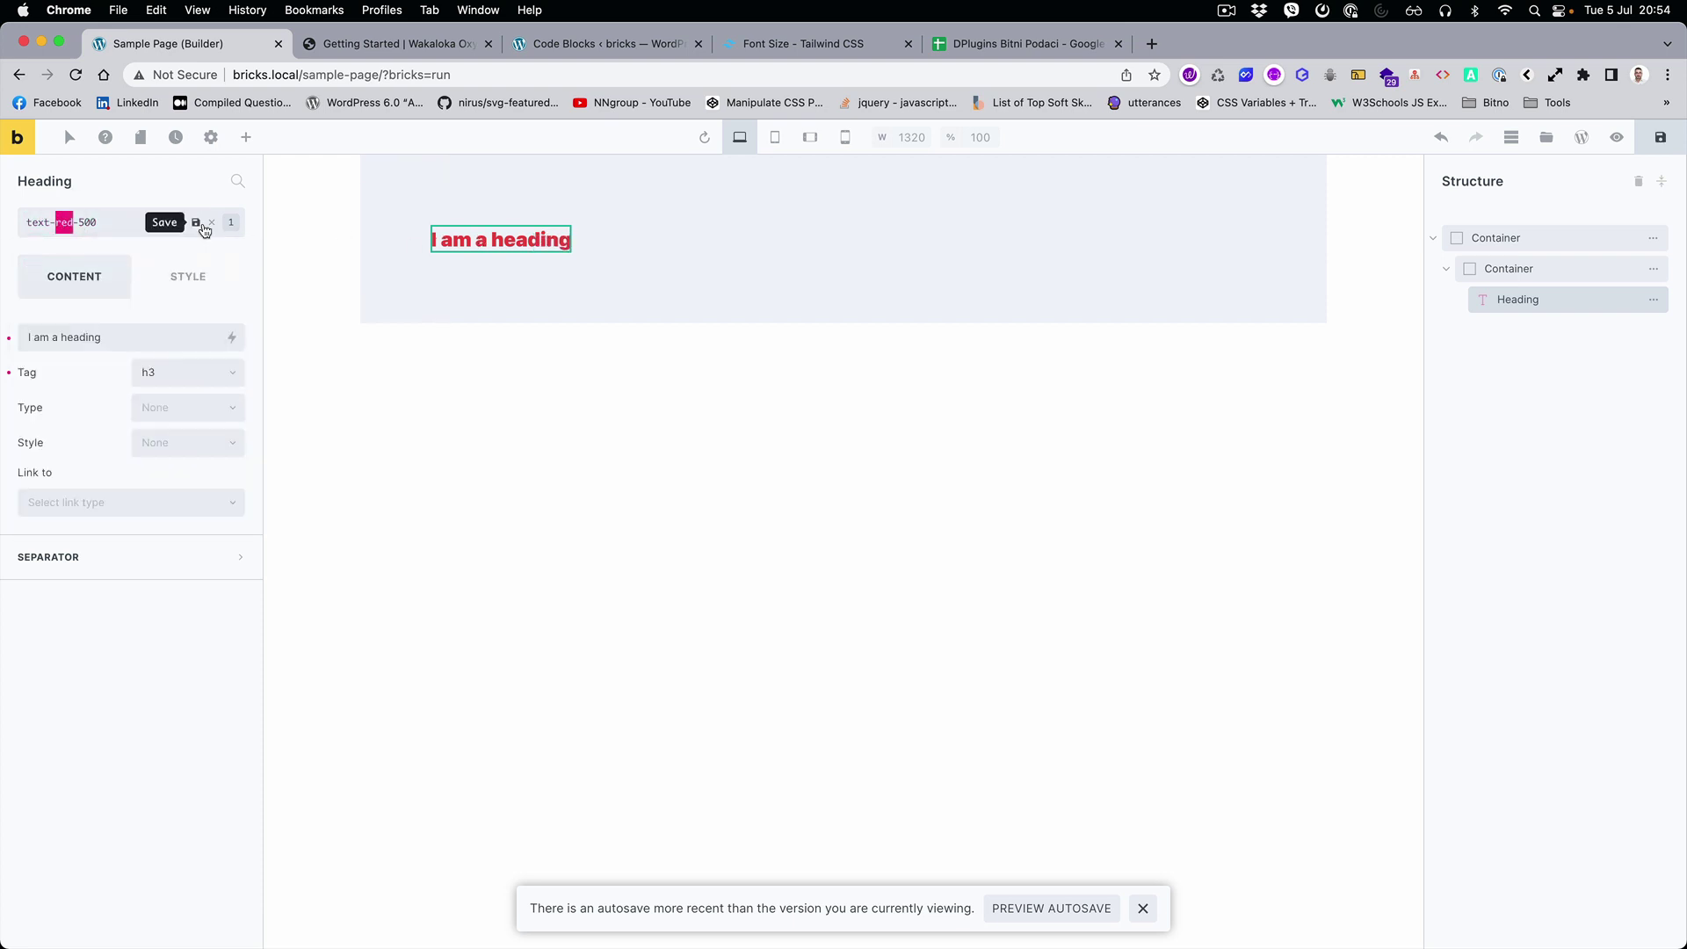
{"action": "type", "text": "blue"}
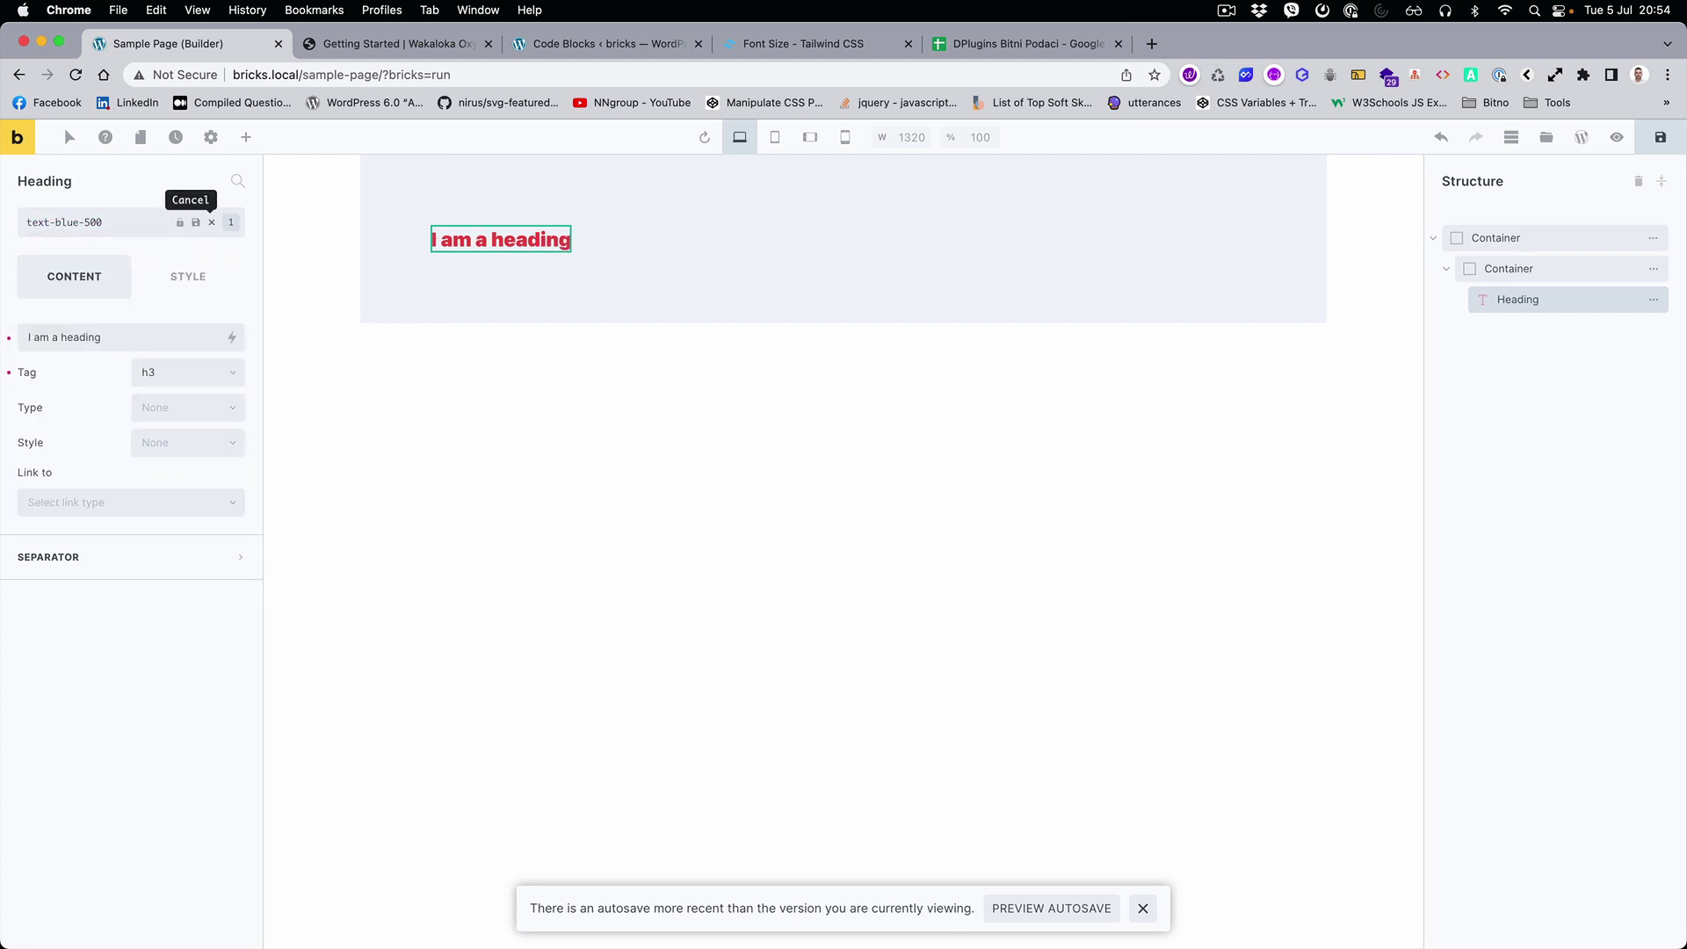
{"action": "key", "text": "Return"}
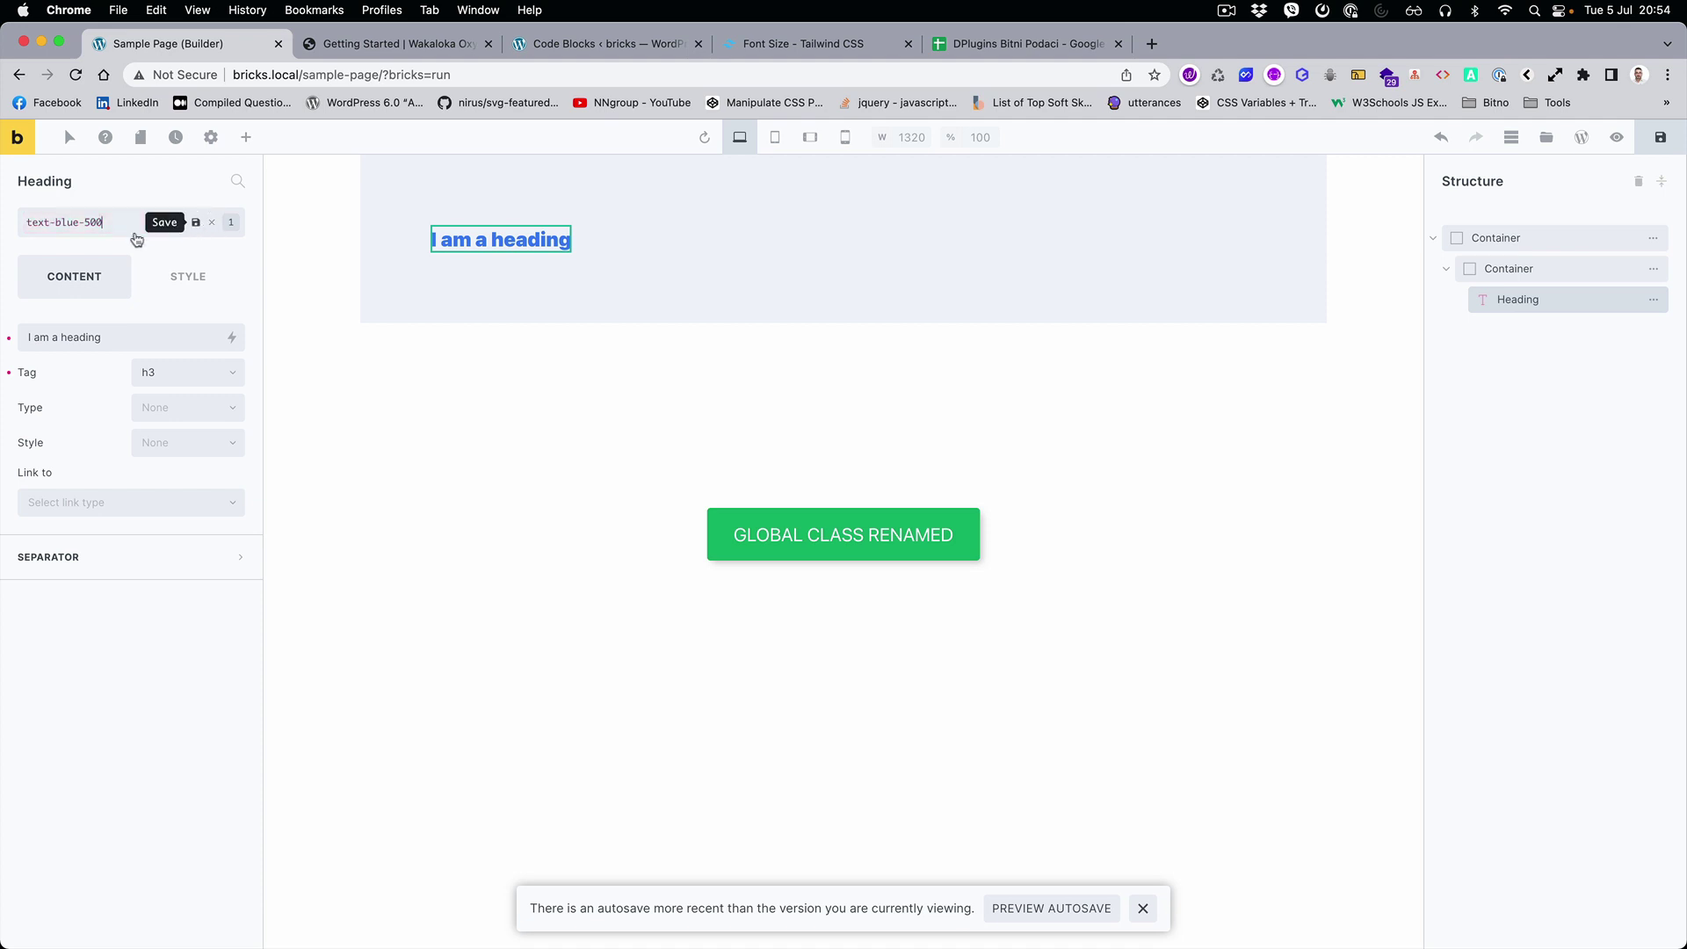
{"action": "double_click", "coordinate": [67, 222]}
{"action": "type", "text": "ind"}
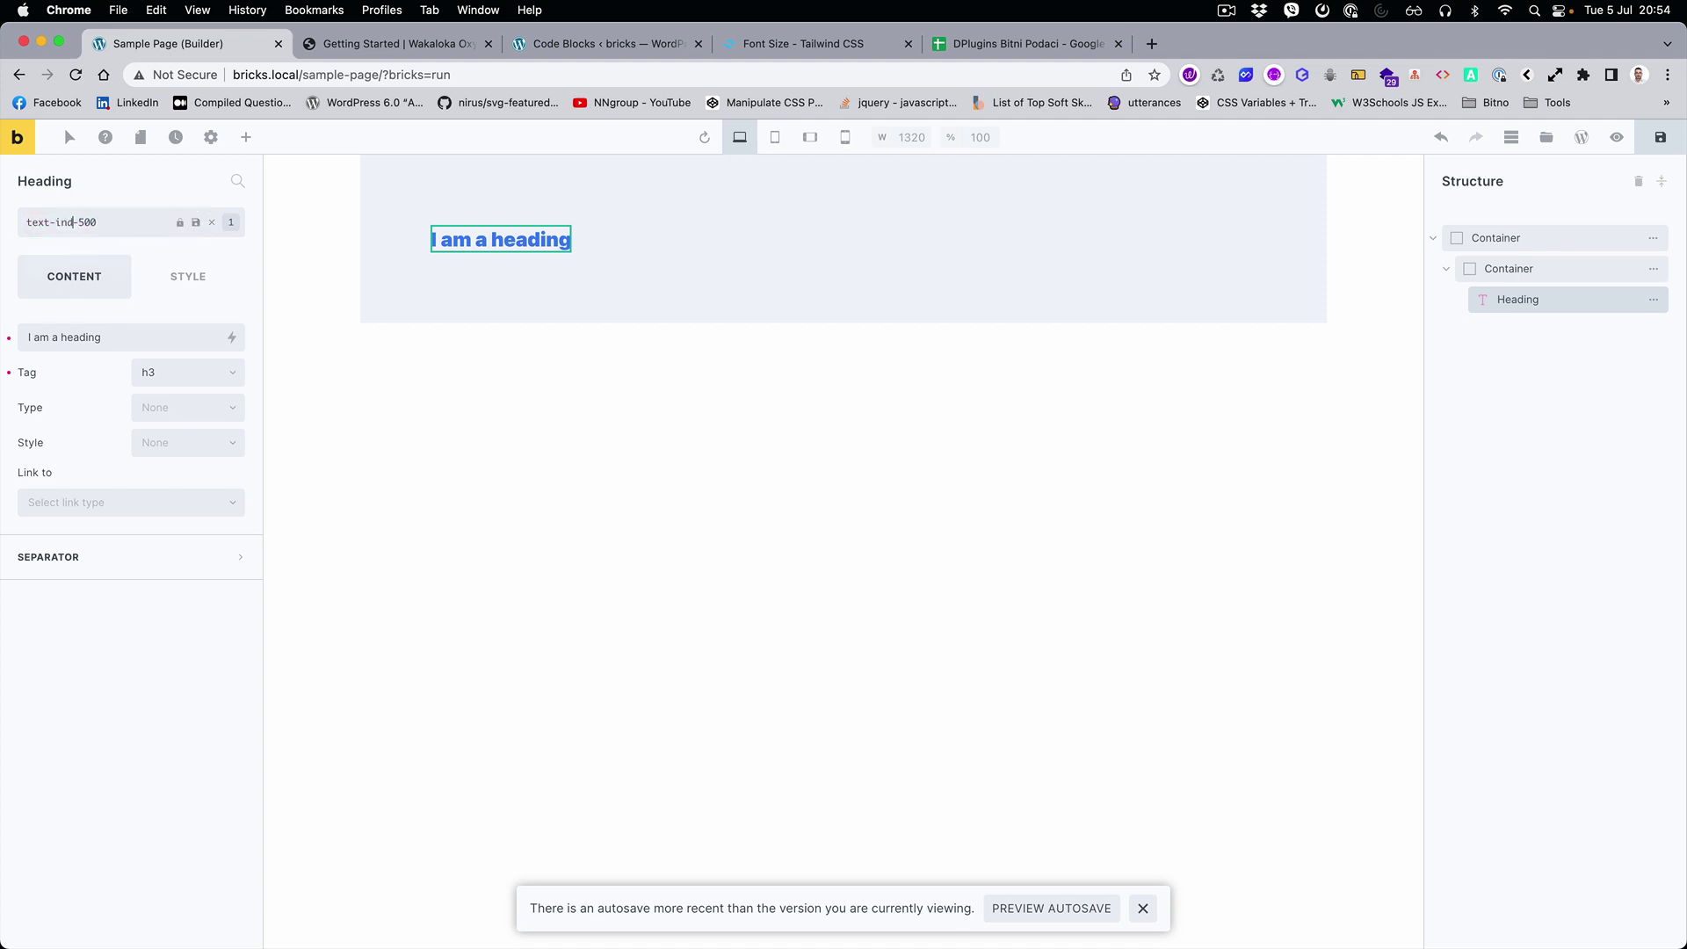
{"action": "type", "text": "igo"}
{"action": "key", "text": "Return"}
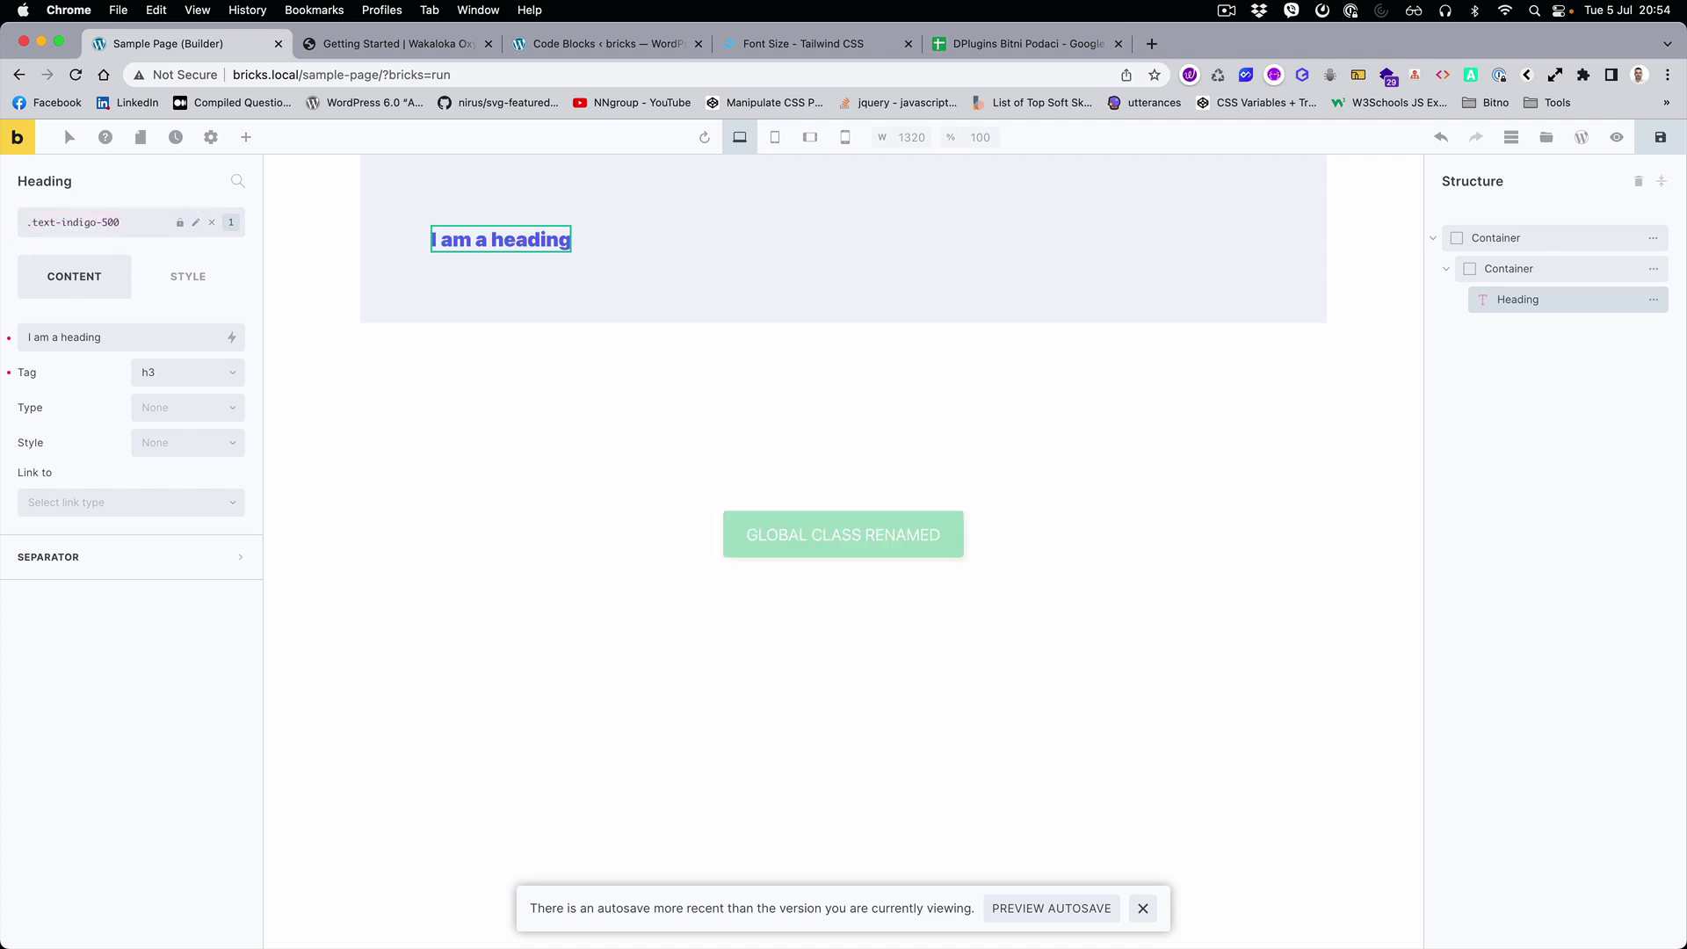
{"action": "left_click", "coordinate": [551, 482]}
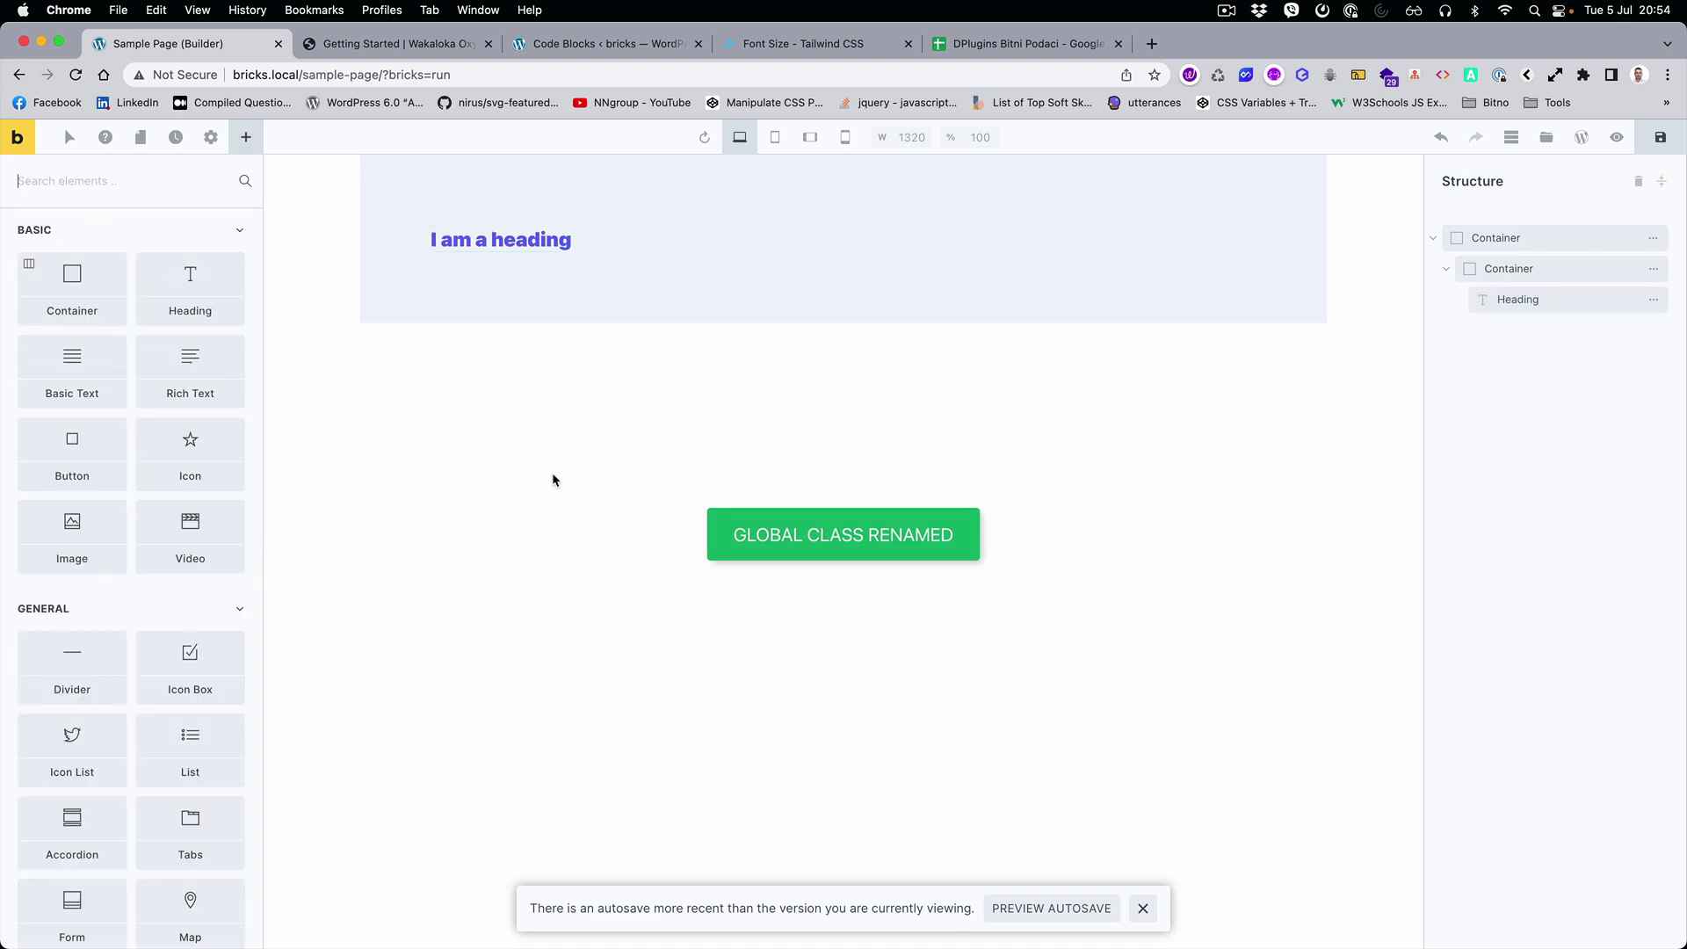
Pick the container's p-32 class from its class list and rename it to p-16
{"action": "left_click", "coordinate": [499, 296]}
{"action": "mouse_move", "coordinate": [398, 252]}
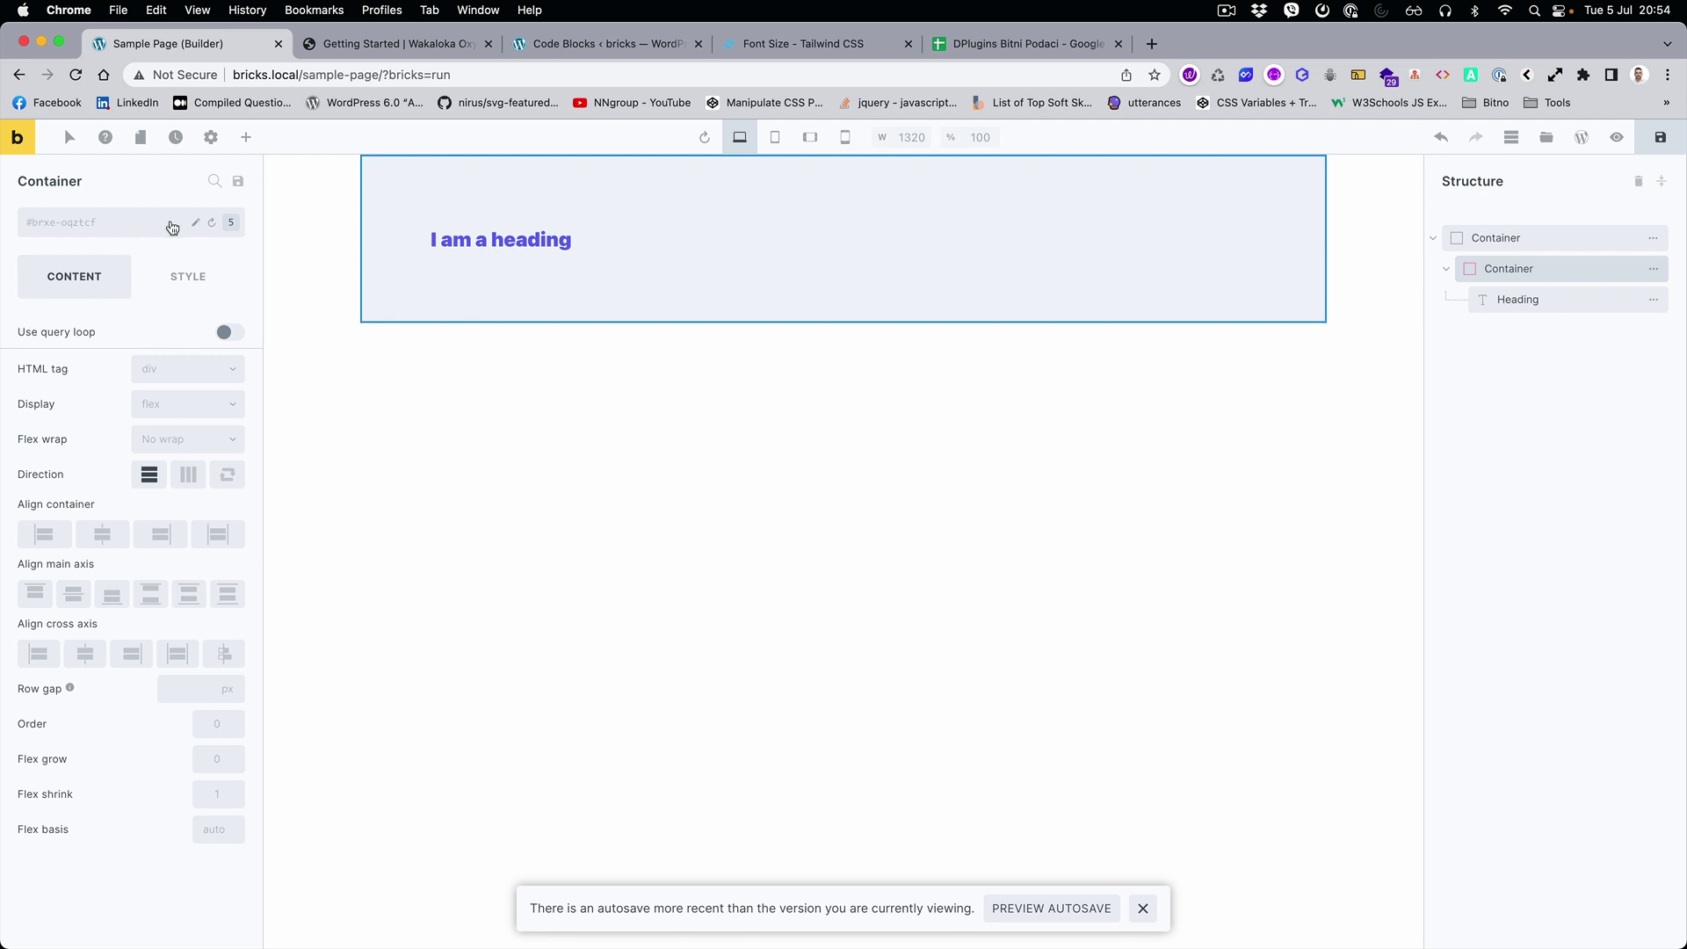
{"action": "left_click", "coordinate": [141, 221]}
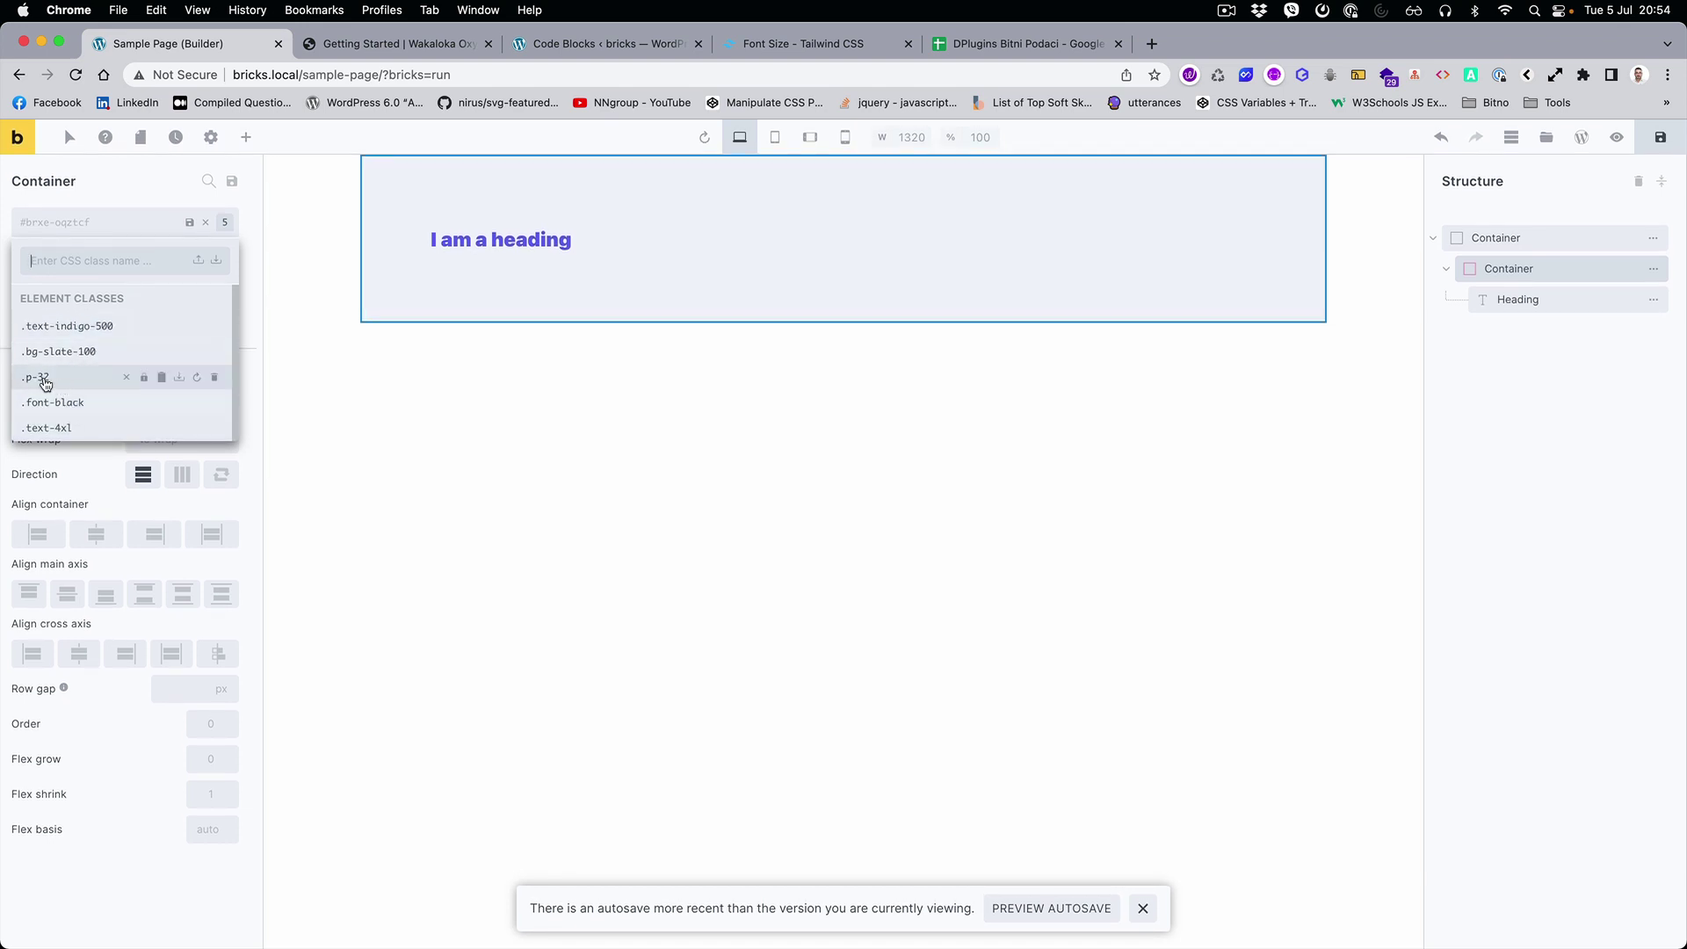
{"action": "left_click", "coordinate": [53, 378]}
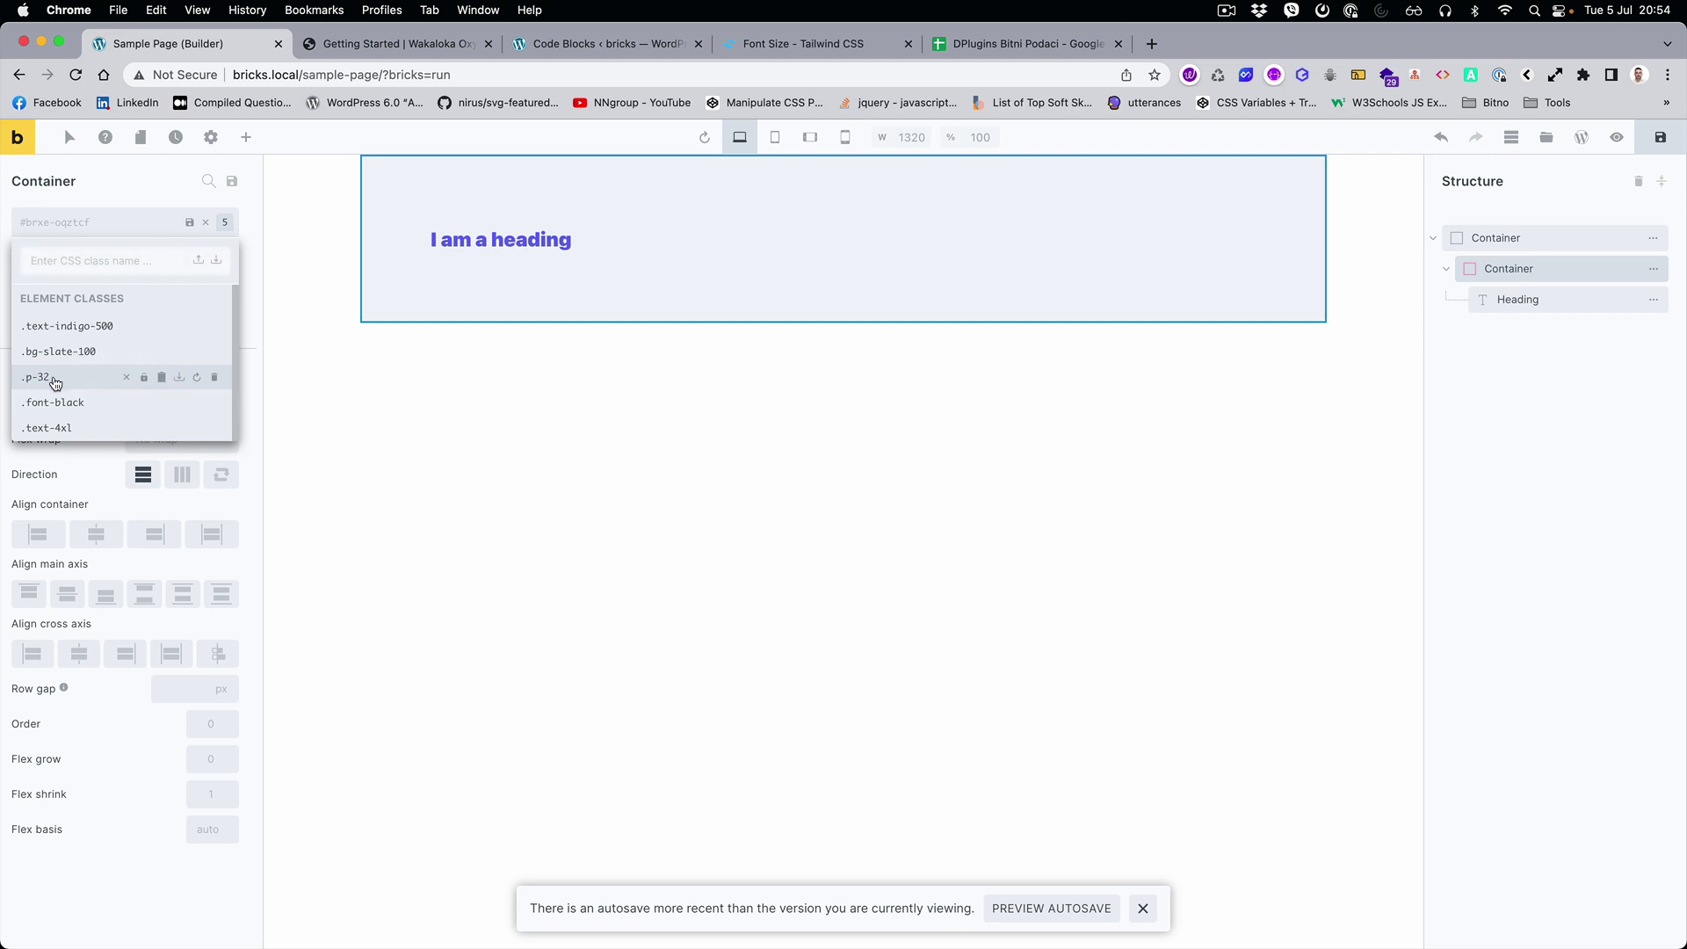
{"action": "left_click", "coordinate": [67, 218]}
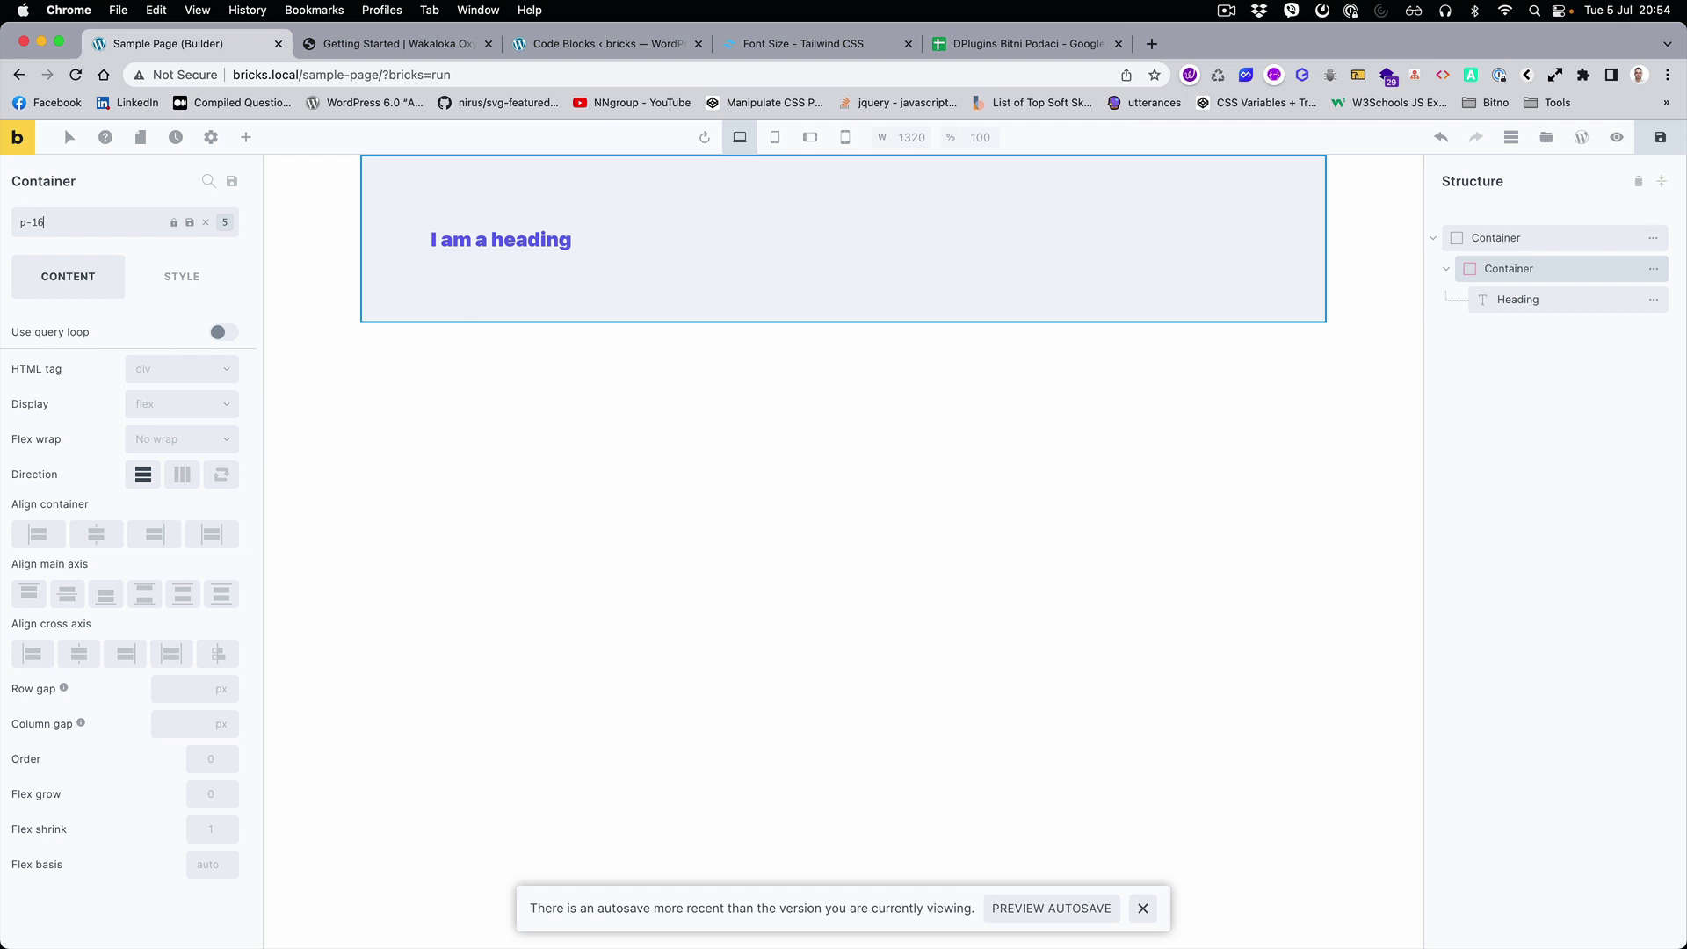
{"action": "type", "text": "16"}
{"action": "key", "text": "Return"}
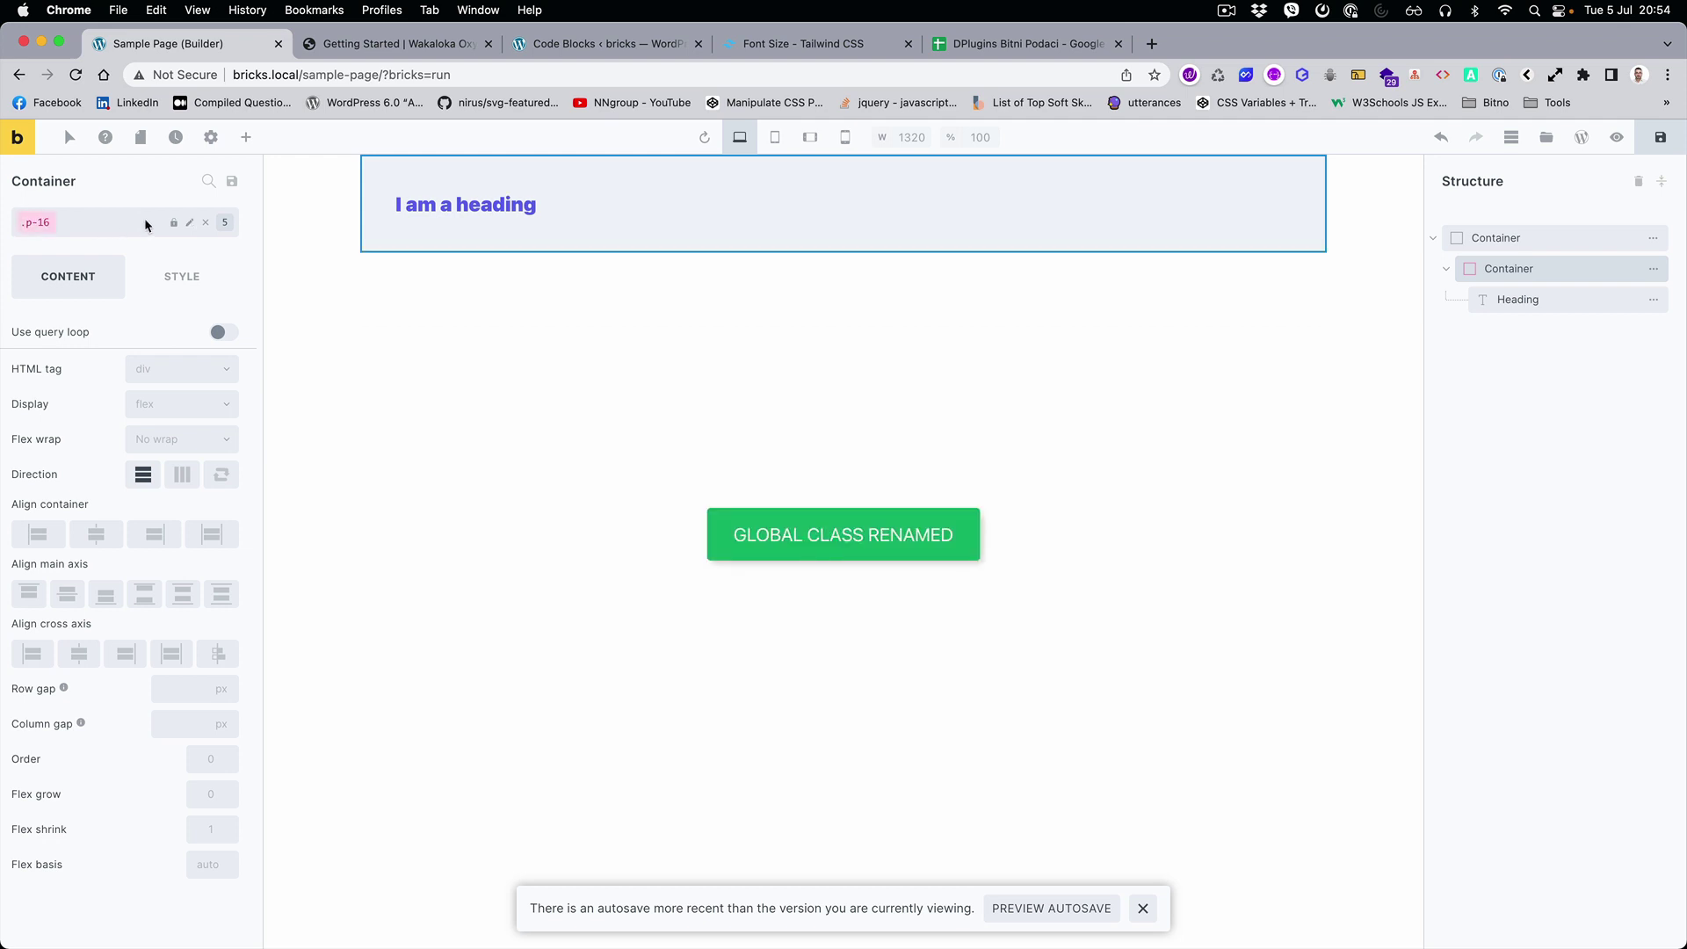
{"action": "left_click", "coordinate": [554, 376]}
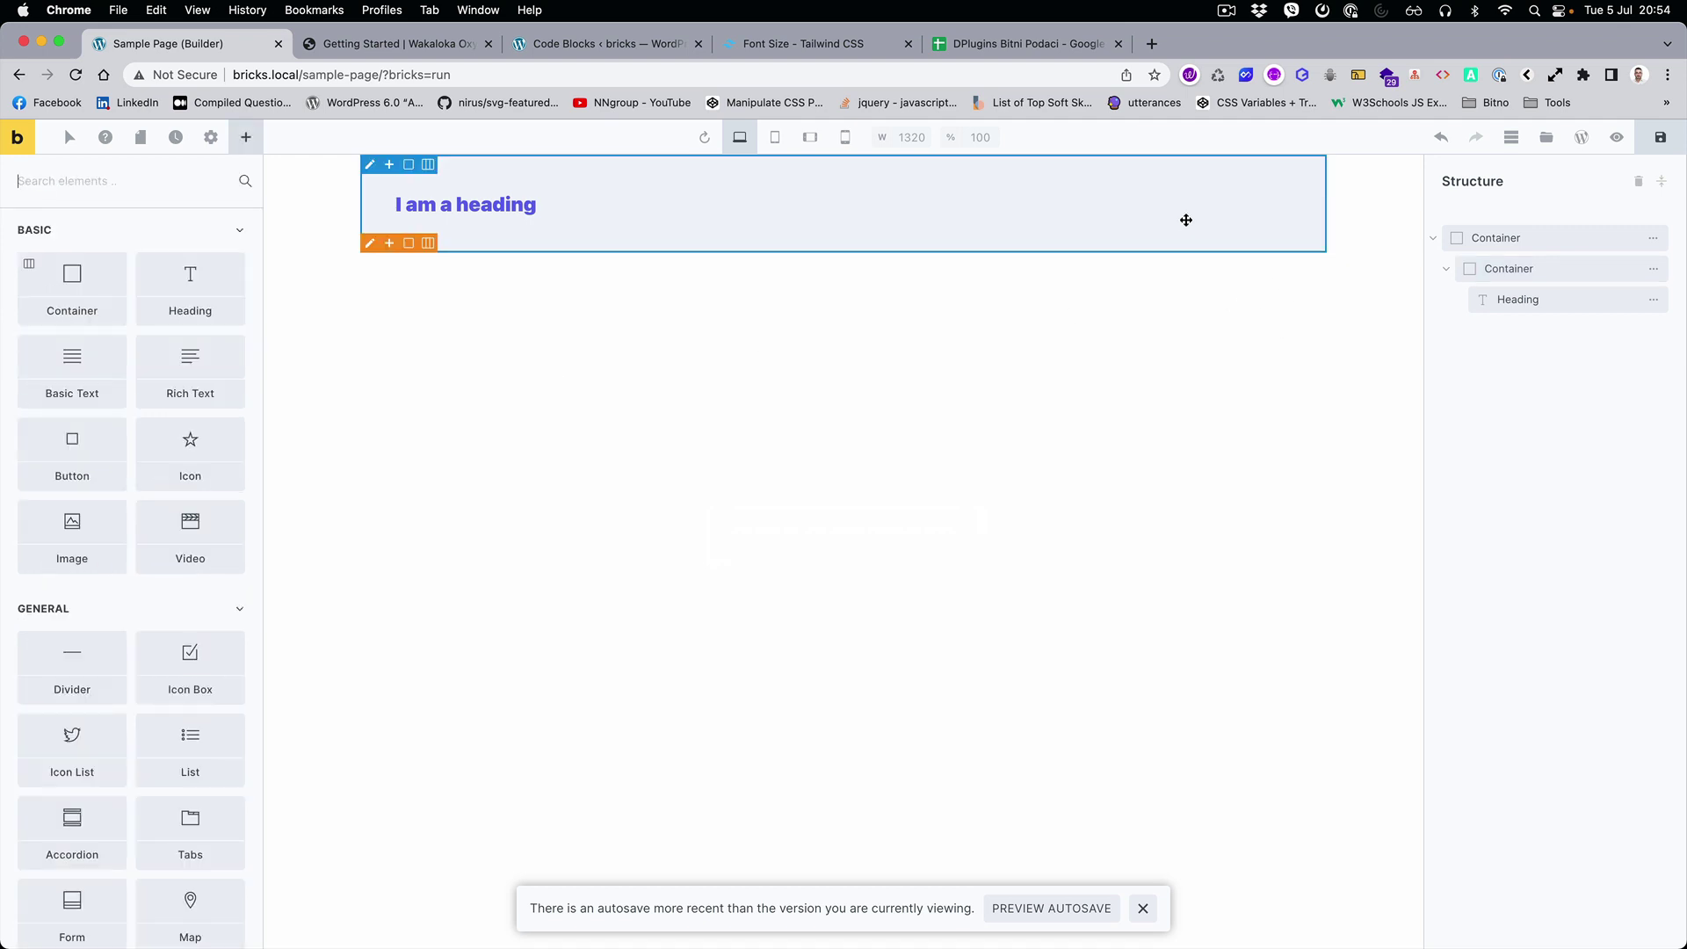